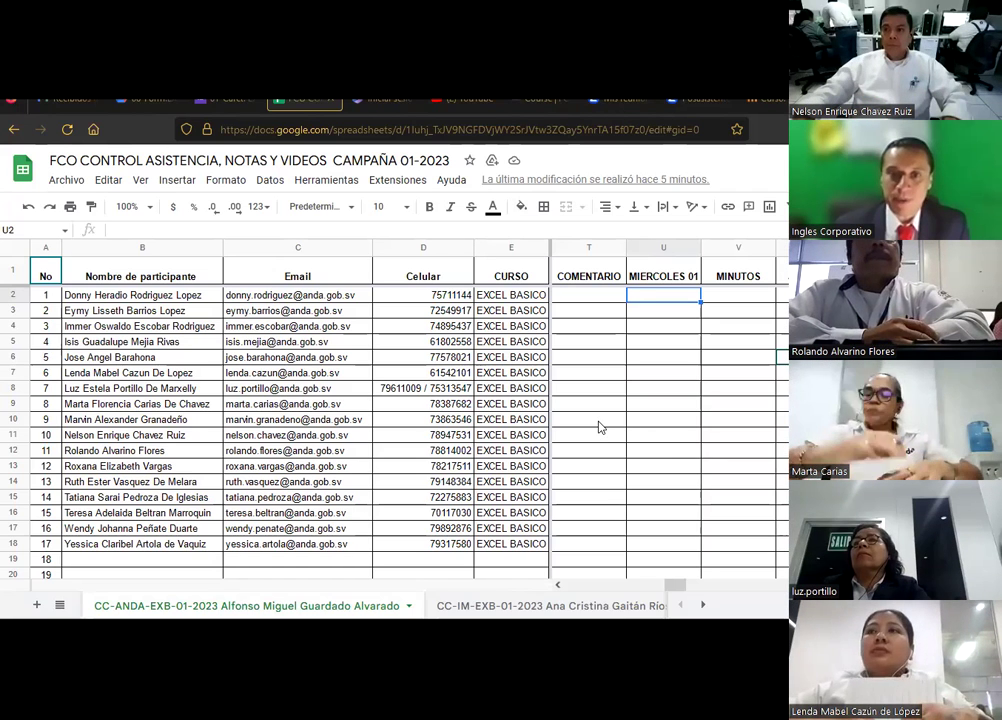
Go back to participant 1's MIERCOLES 01 cell U2 and start entering 0
key(Down)
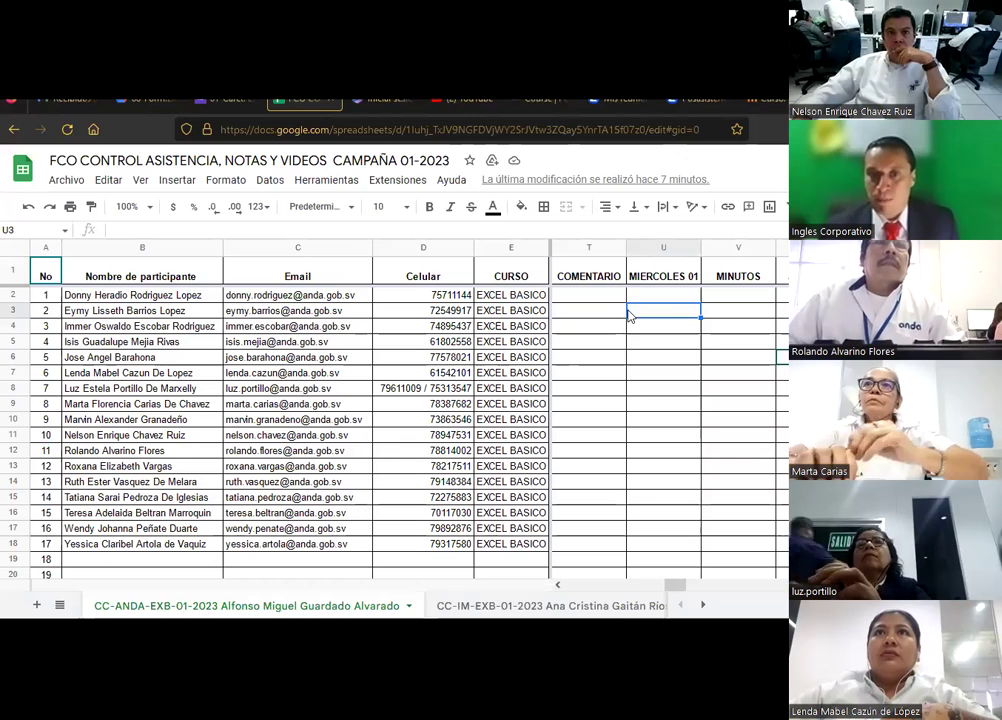
click(650, 298)
text(0)
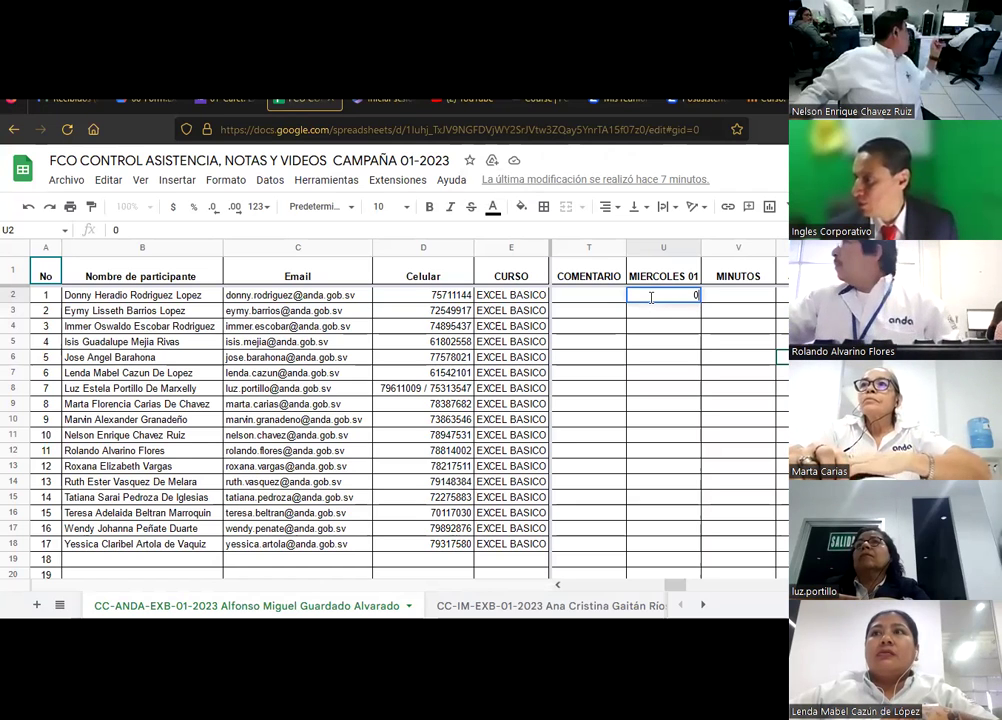
Fill U2–U8 with attendance 1, 1, 1, 0, 1, 1, 1 for participants 1–7
key(Delete)
text(1)
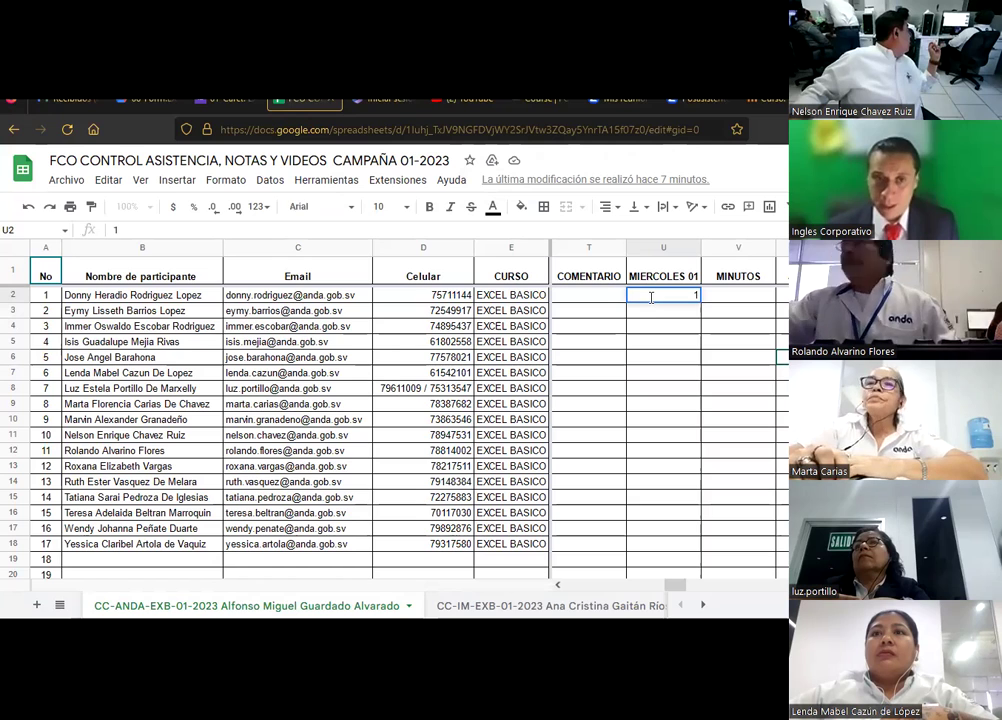
key(Return)
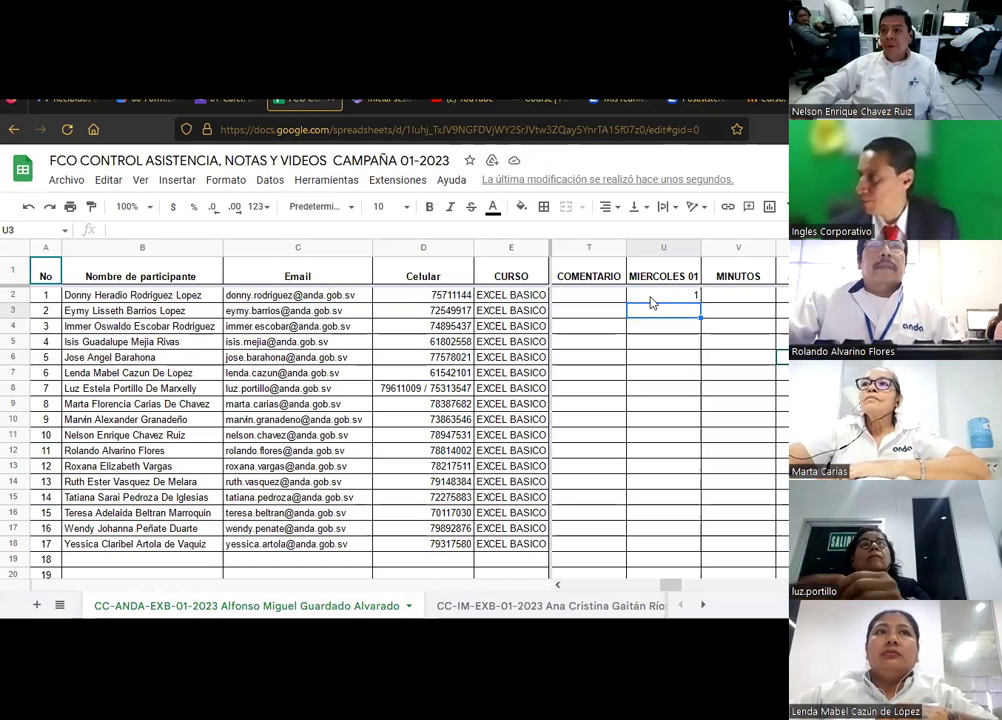
text(1)
key(Return)
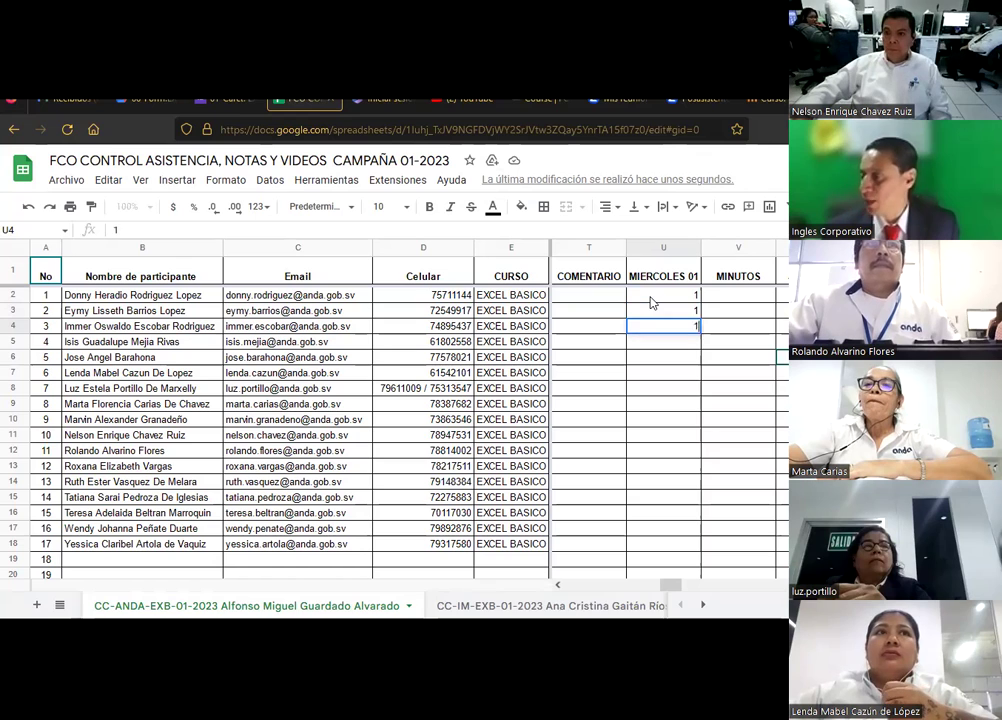
key(Return)
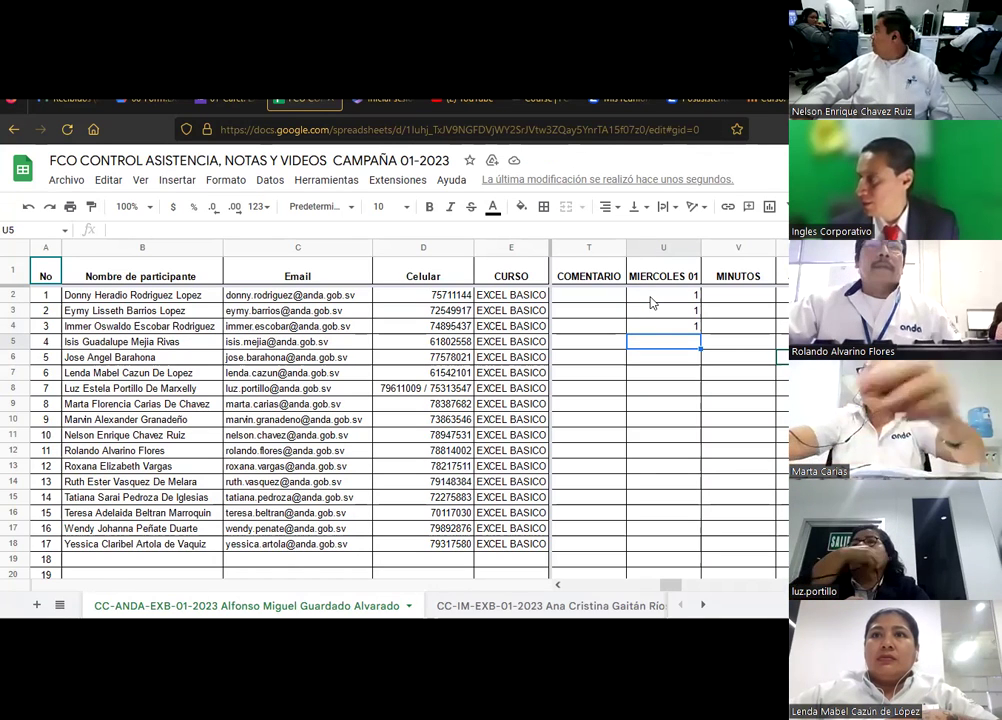
text(0)
key(Return)
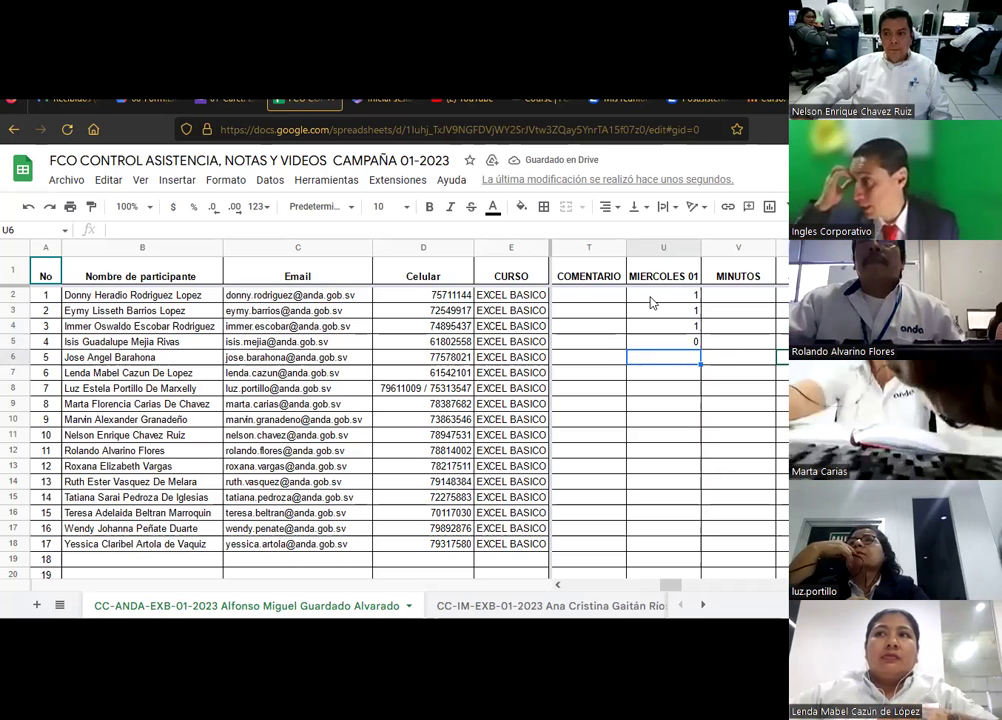
text(1)
key(Return)
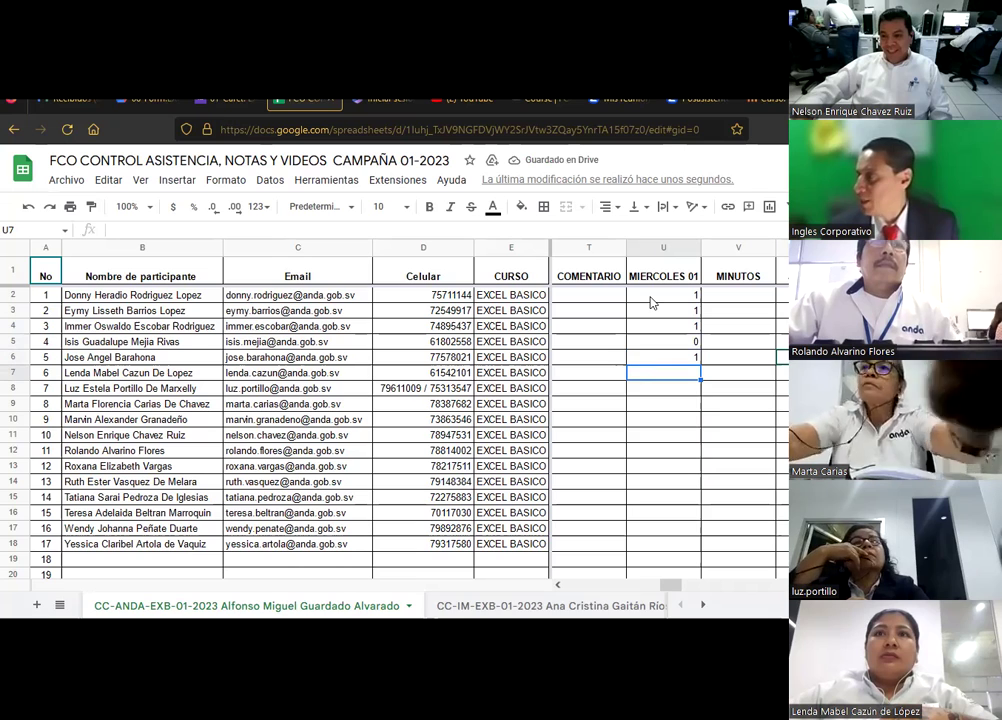
text(1)
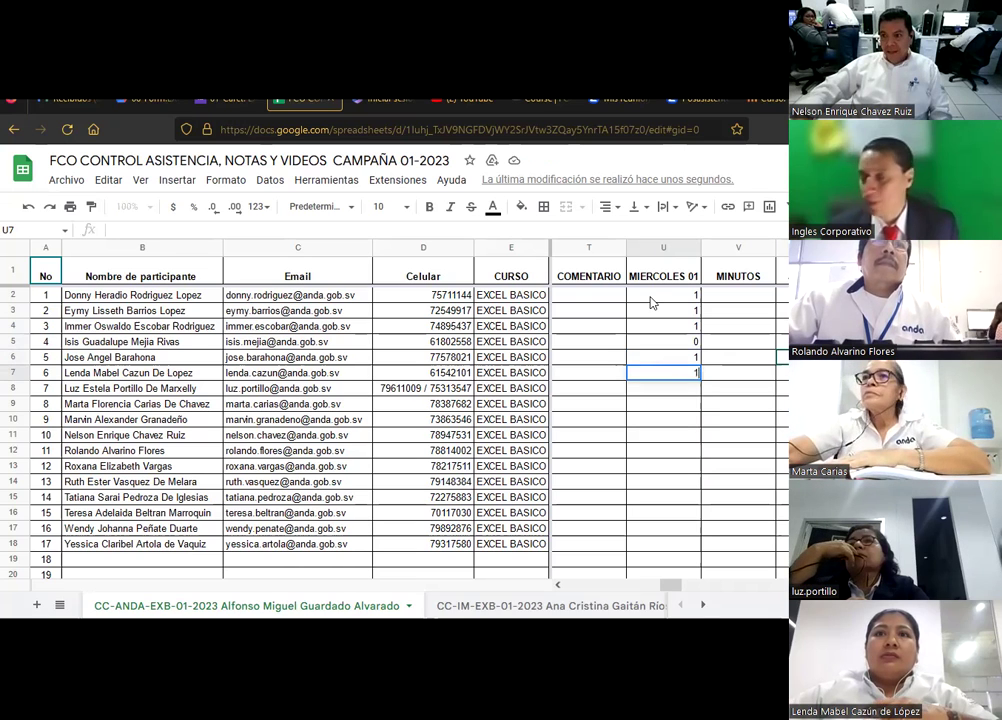
key(Return)
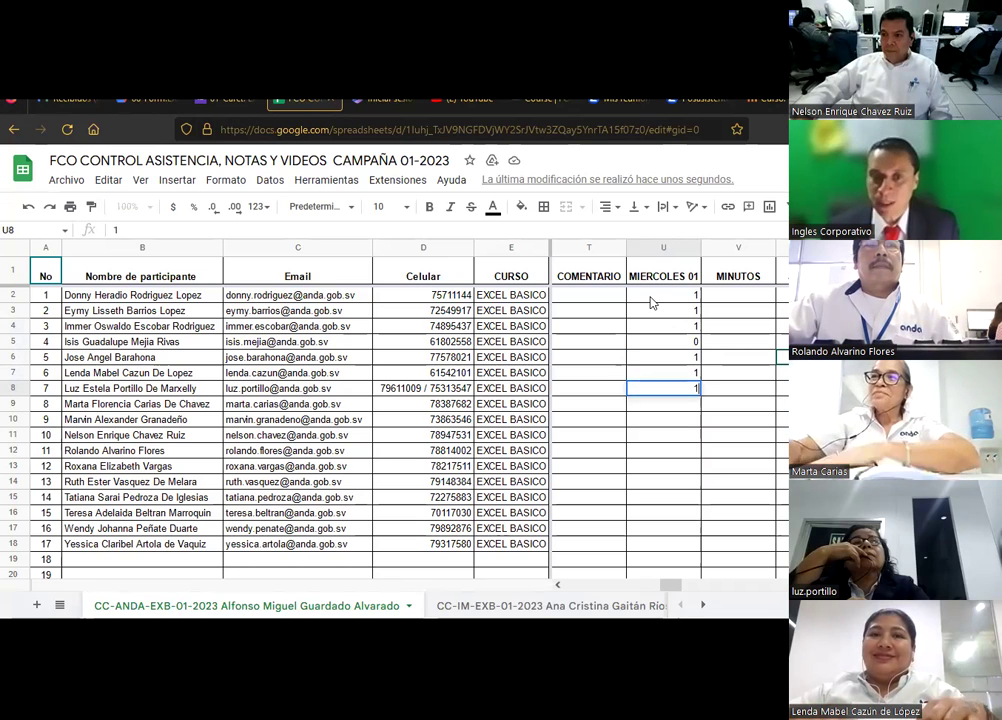
key(Return)
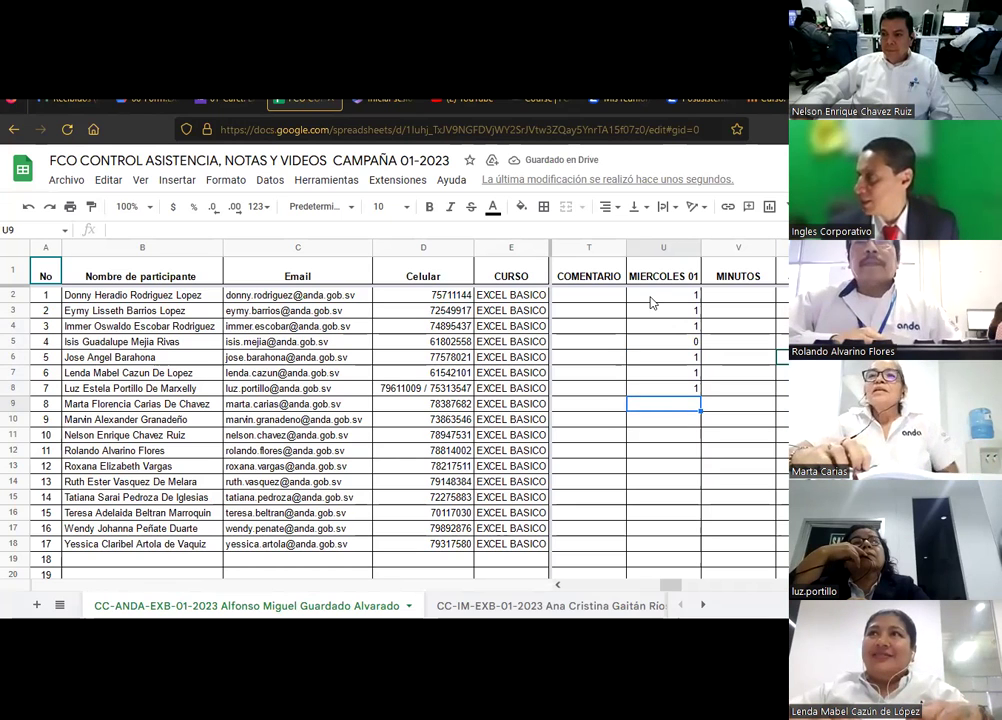
Enter attendance 1, 0, 1, 1, 1, 1 in U9–U14 for participants 8–13
text(1)
key(Return)
text(0)
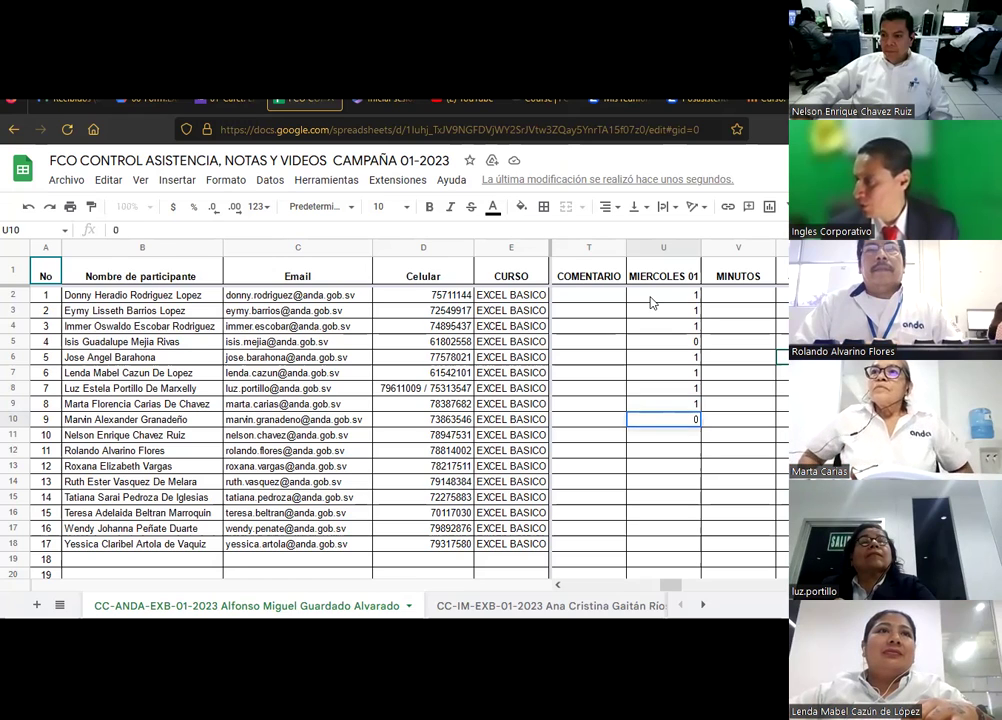
key(Return)
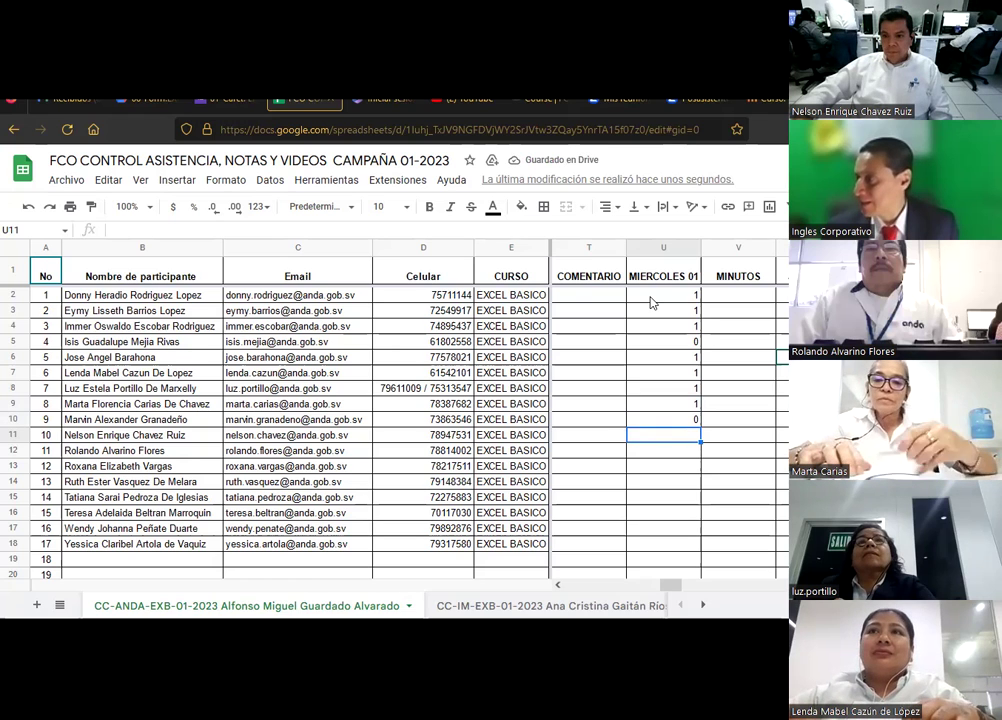
text(1)
key(Return)
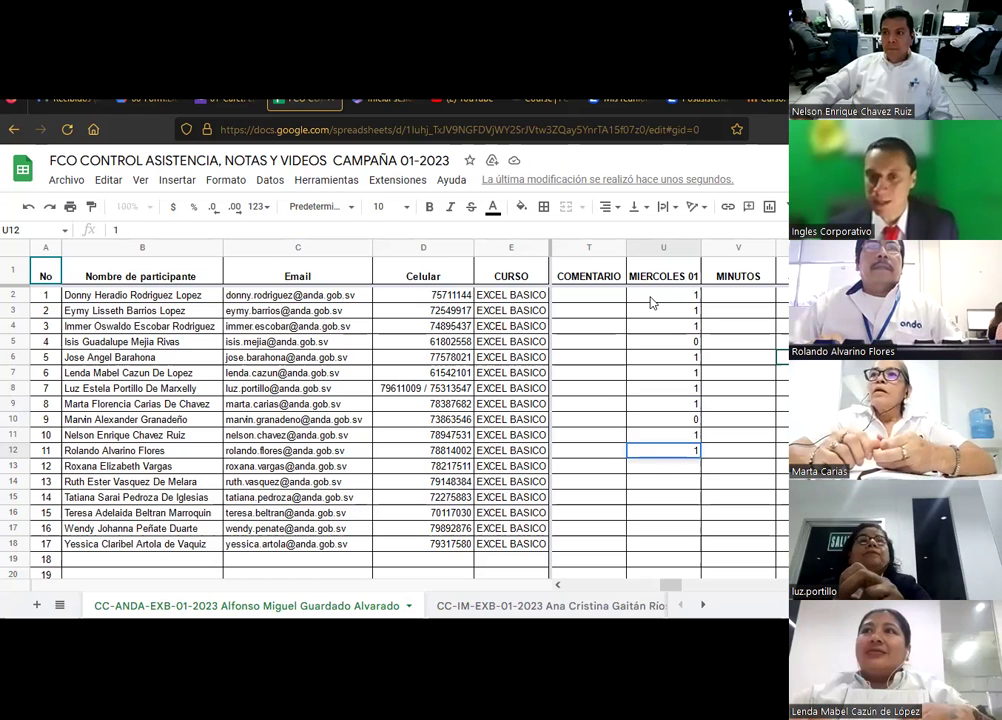
text(1)
key(Return)
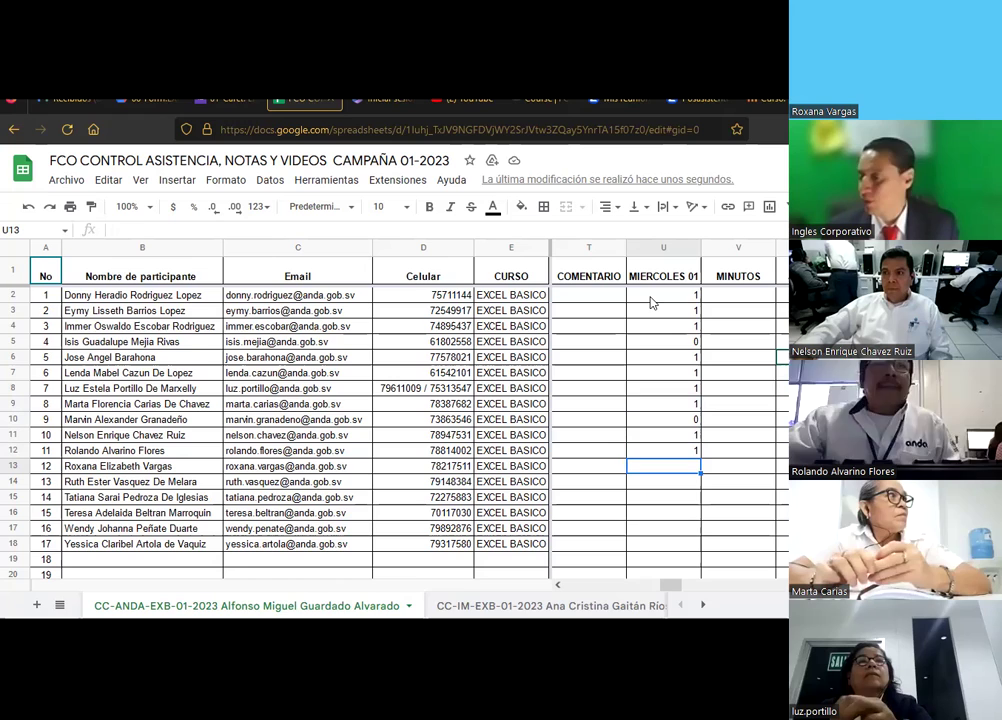
text(1)
key(Return)
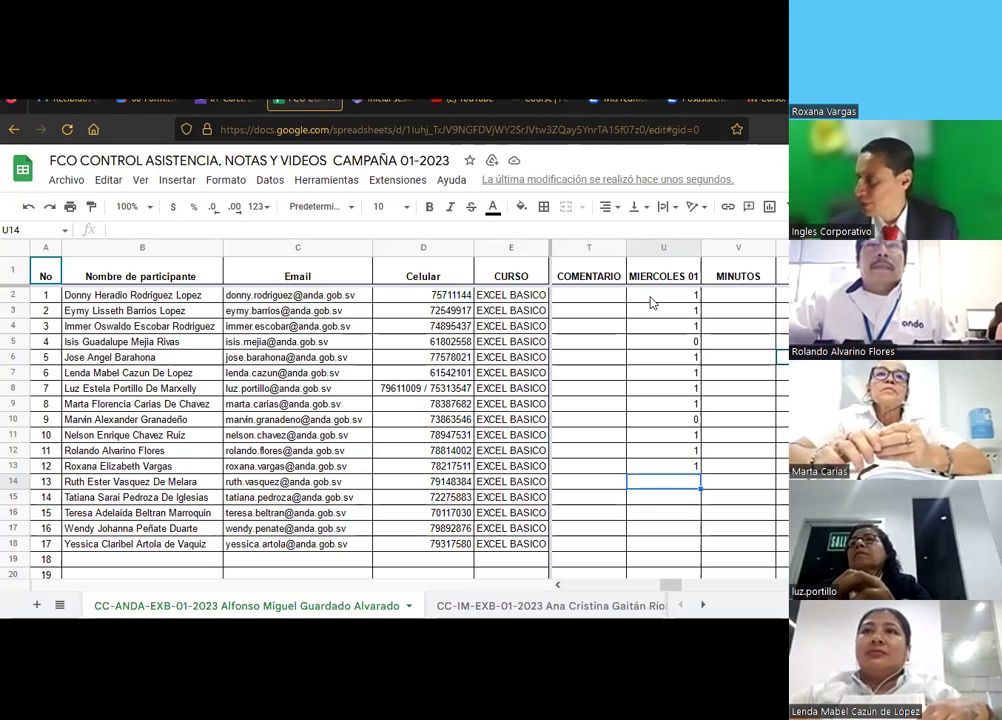
text(1)
key(Return)
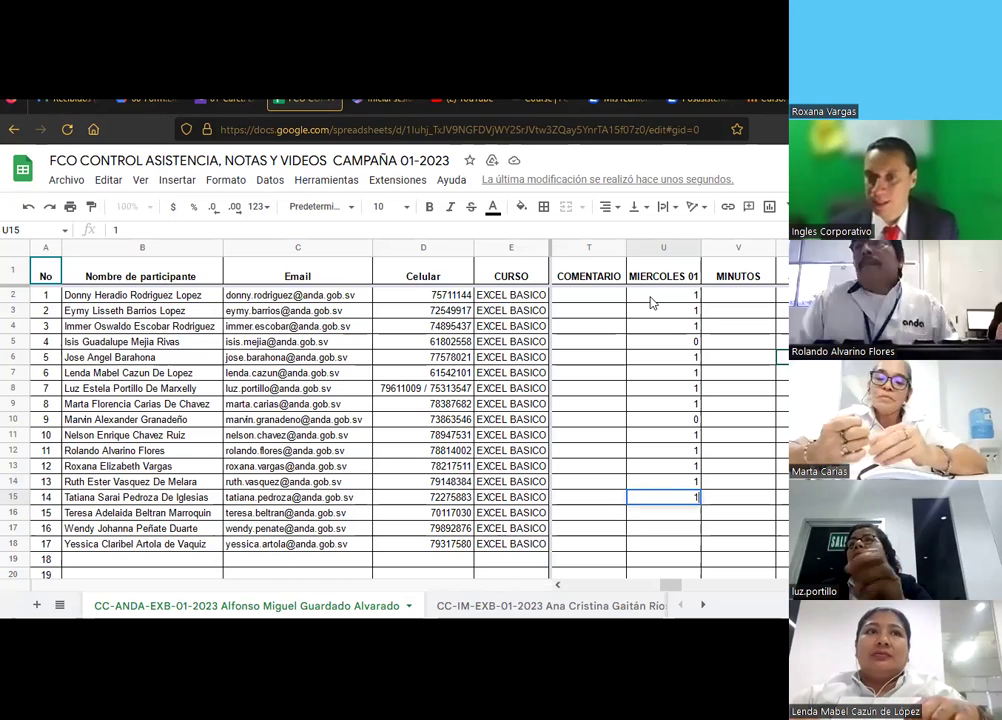
Mark participants 14–17 present with 1 in U15–U18, cancelling a stray 0
text(1)
key(Return)
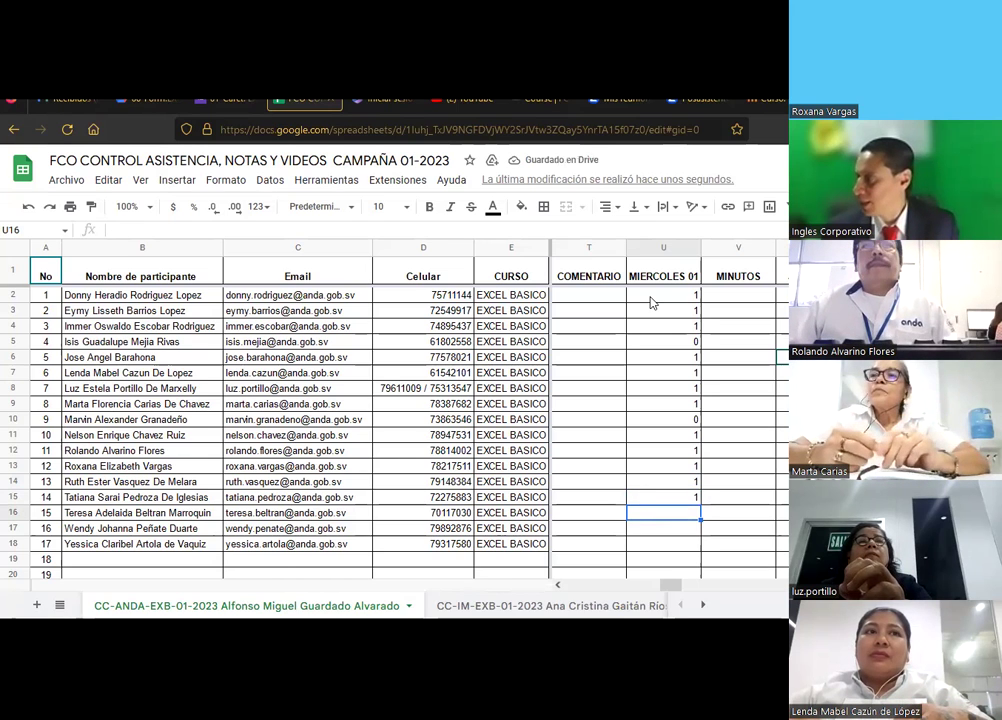
text(1)
key(Return)
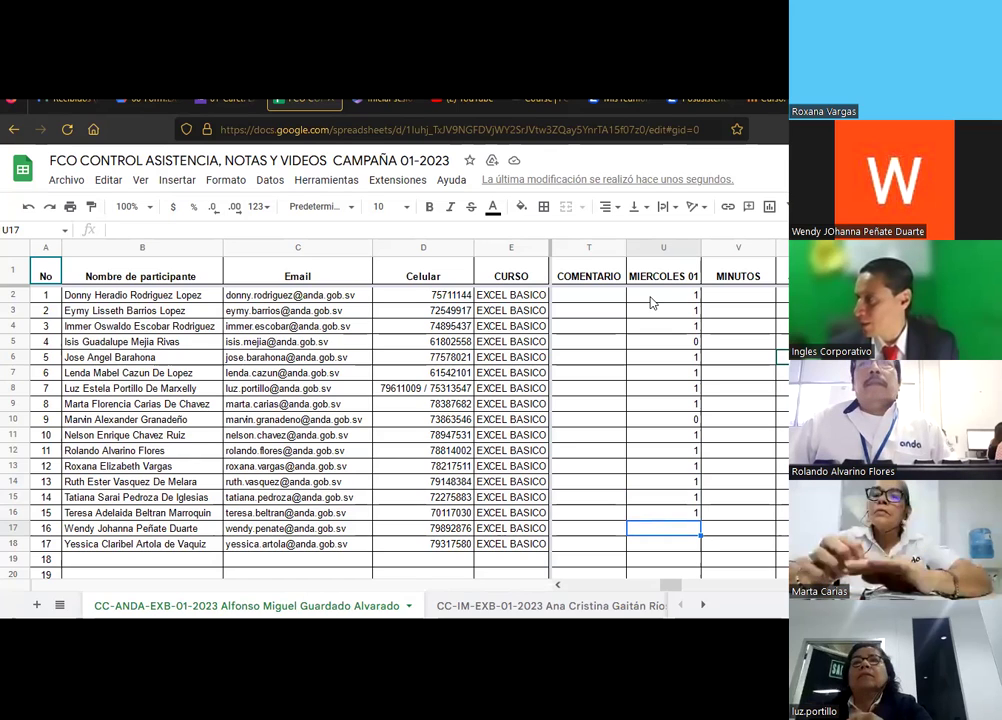
text(0)
key(Escape)
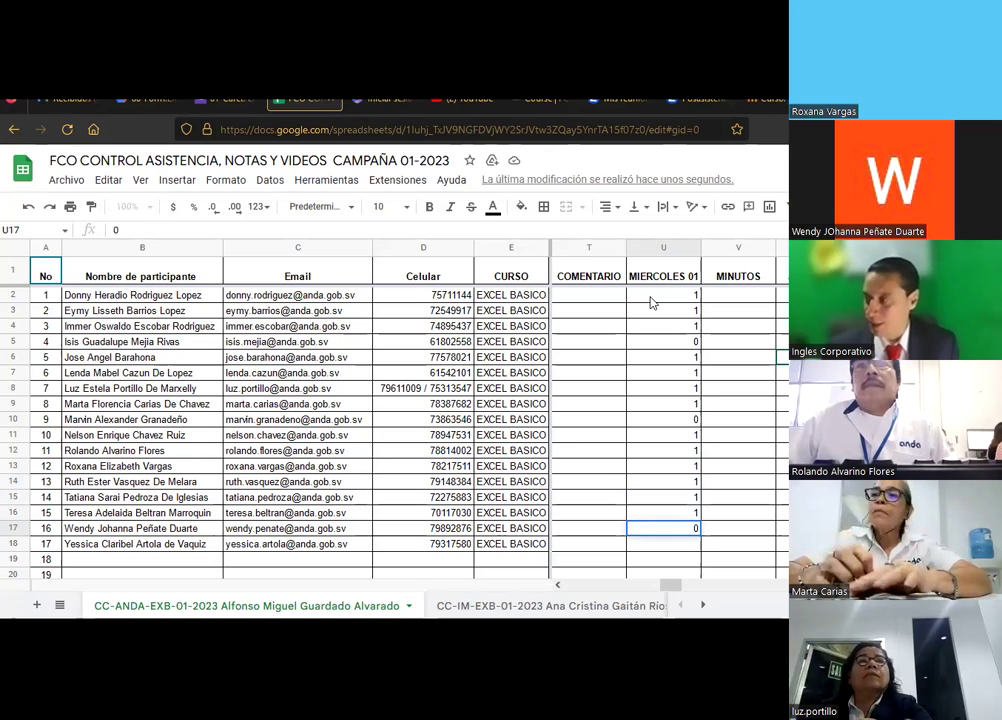
text(1)
key(Return)
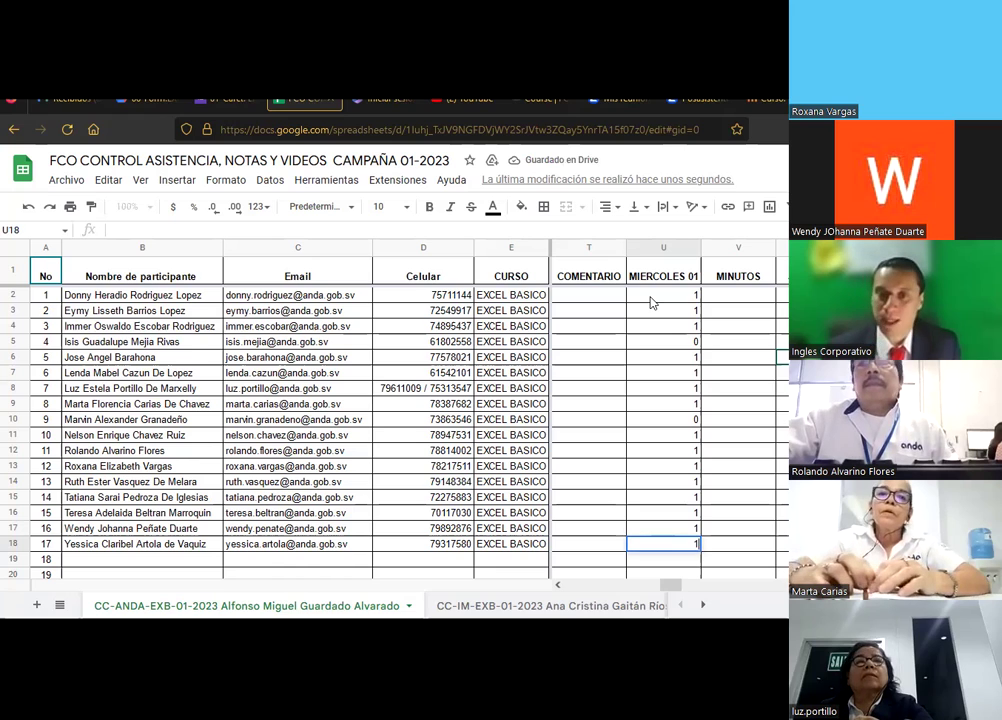
text(1)
key(Return)
click(663, 372)
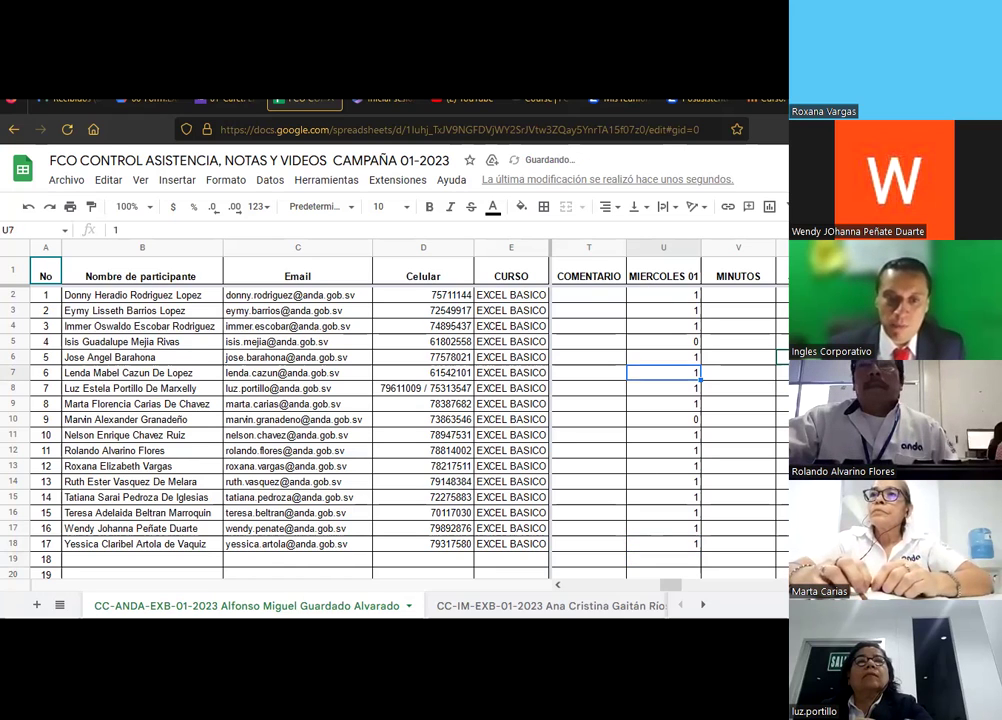
Open the 04-Presentación workbook, then switch to 05-EXCELBásico's Portada sheet
mouse_move(128, 543)
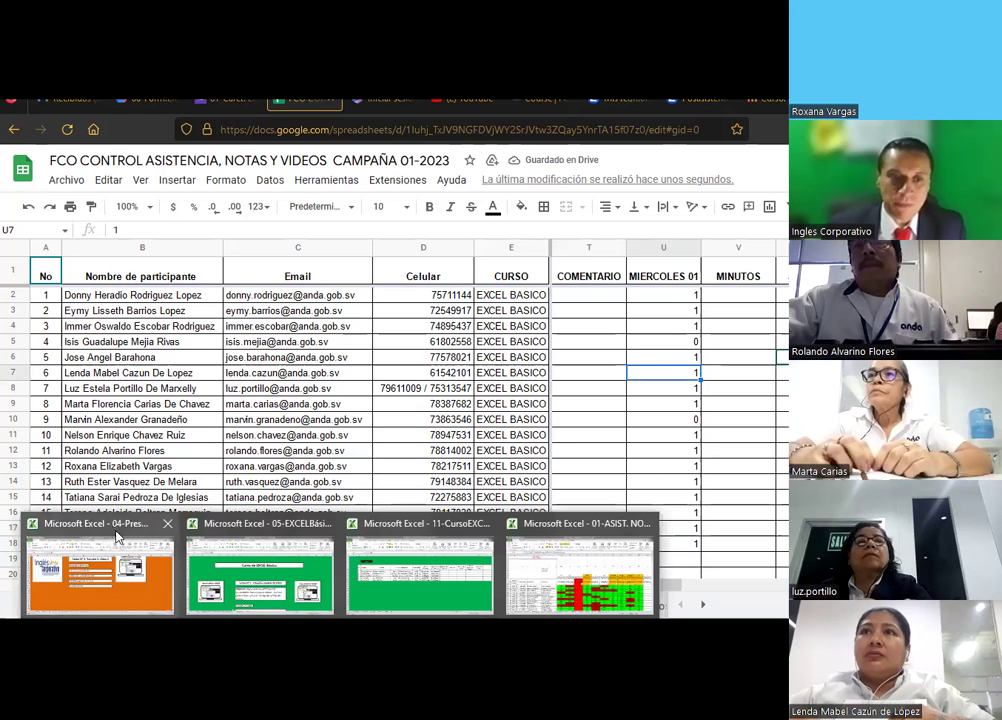
click(115, 532)
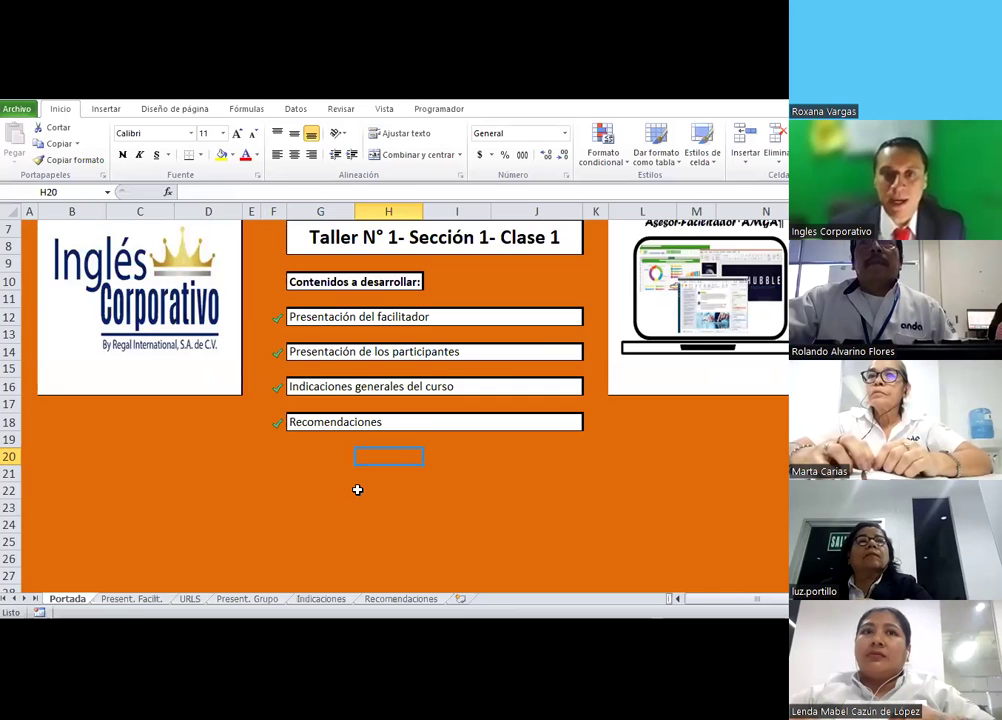
click(357, 489)
scroll(357, 489, up, 2)
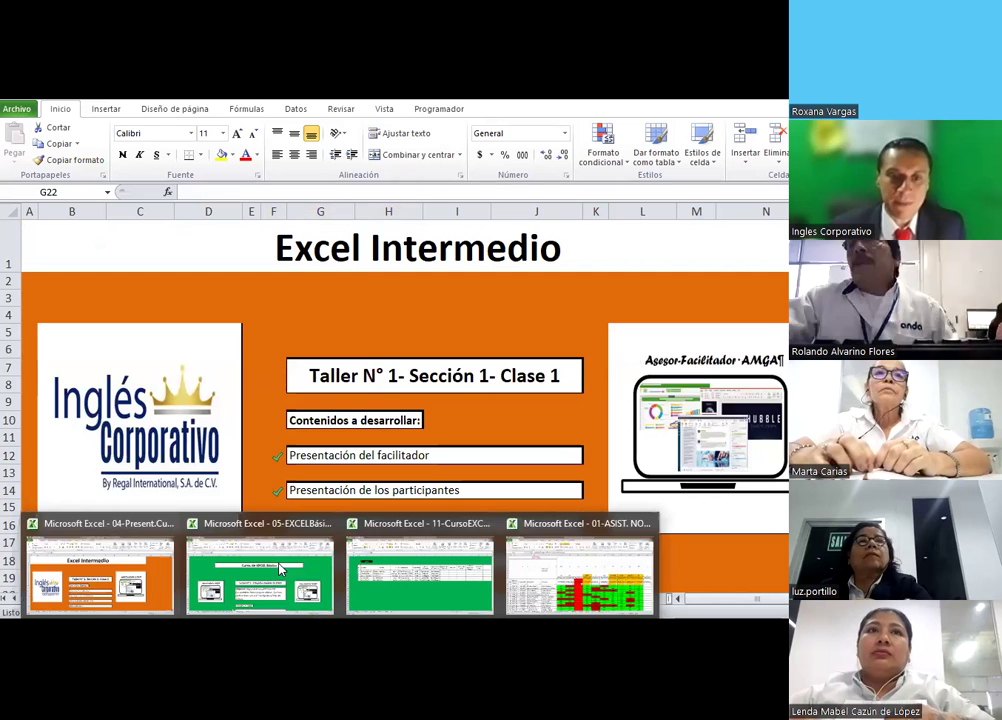
click(254, 527)
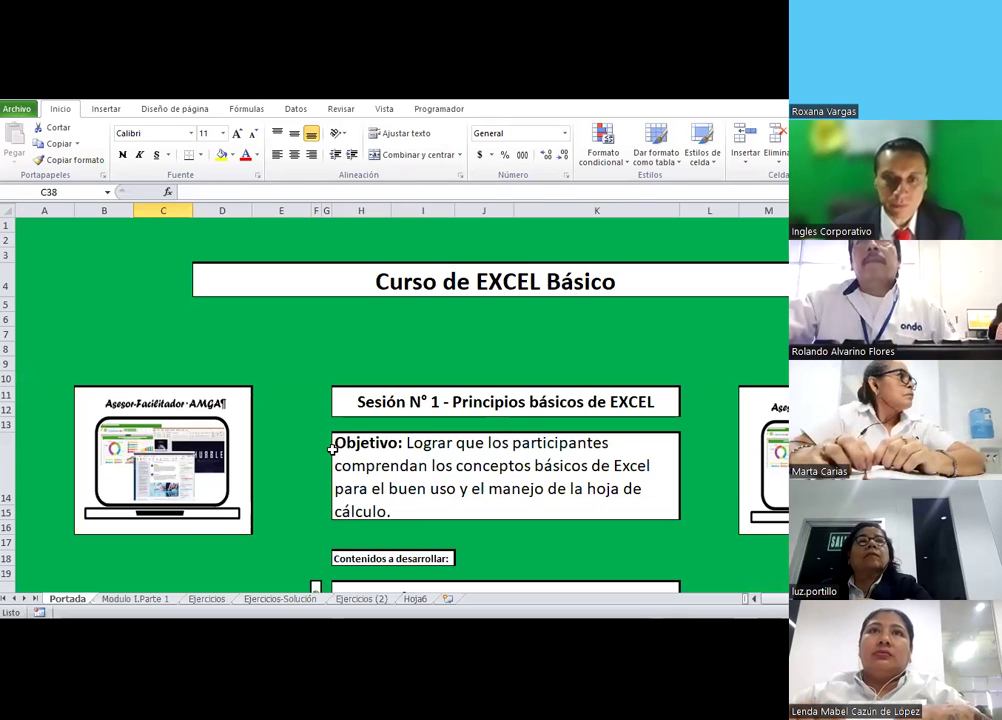
scroll(332, 449, down, 3)
scroll(432, 306, up, 3)
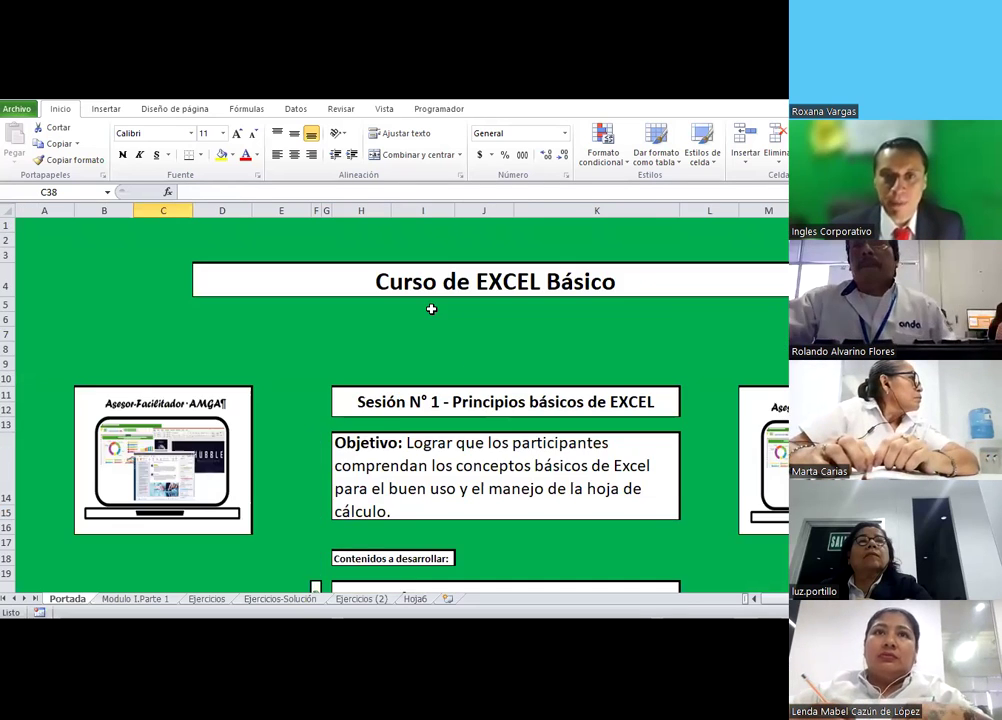
click(406, 334)
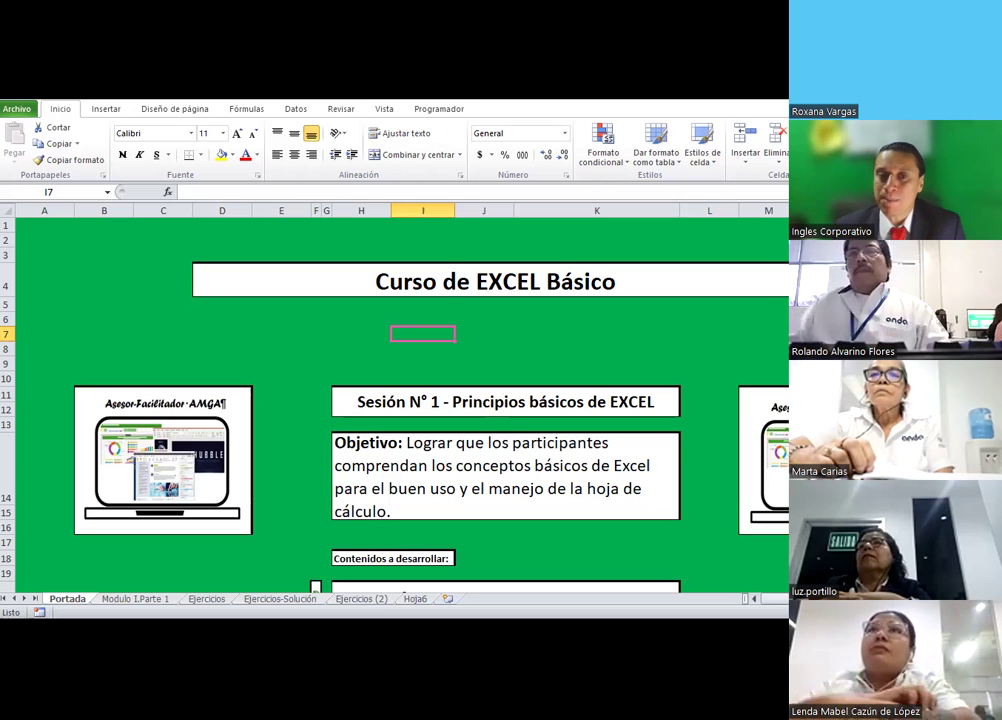
Select the 'Sesión N° 1 - Principios básicos de EXCEL' title box on the Portada sheet
click(505, 401)
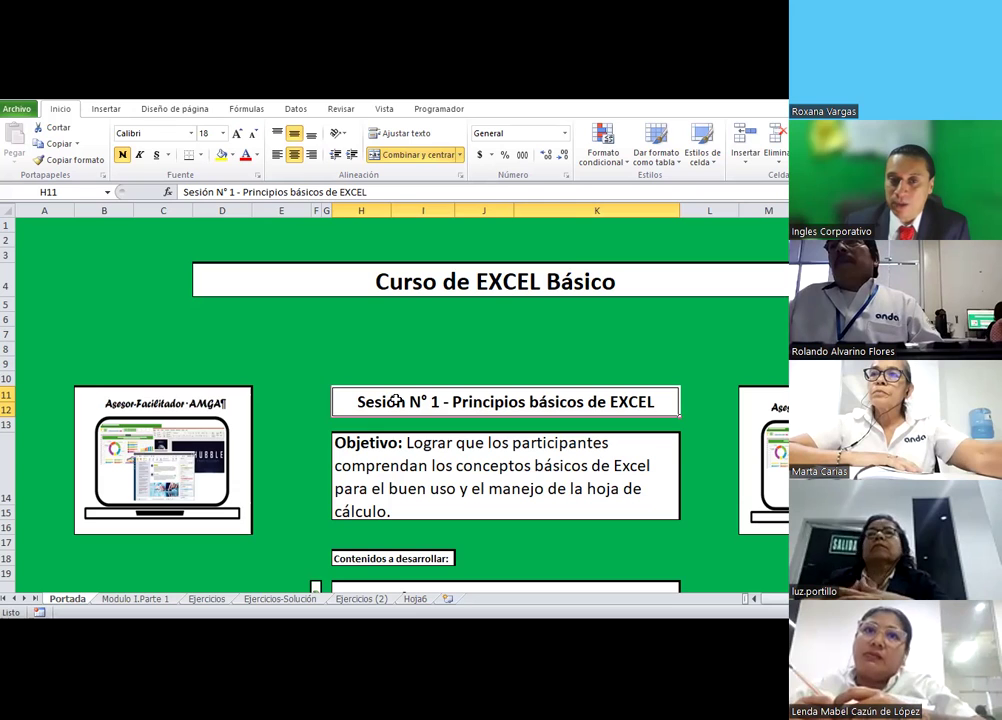
click(424, 345)
scroll(307, 498, down, 1)
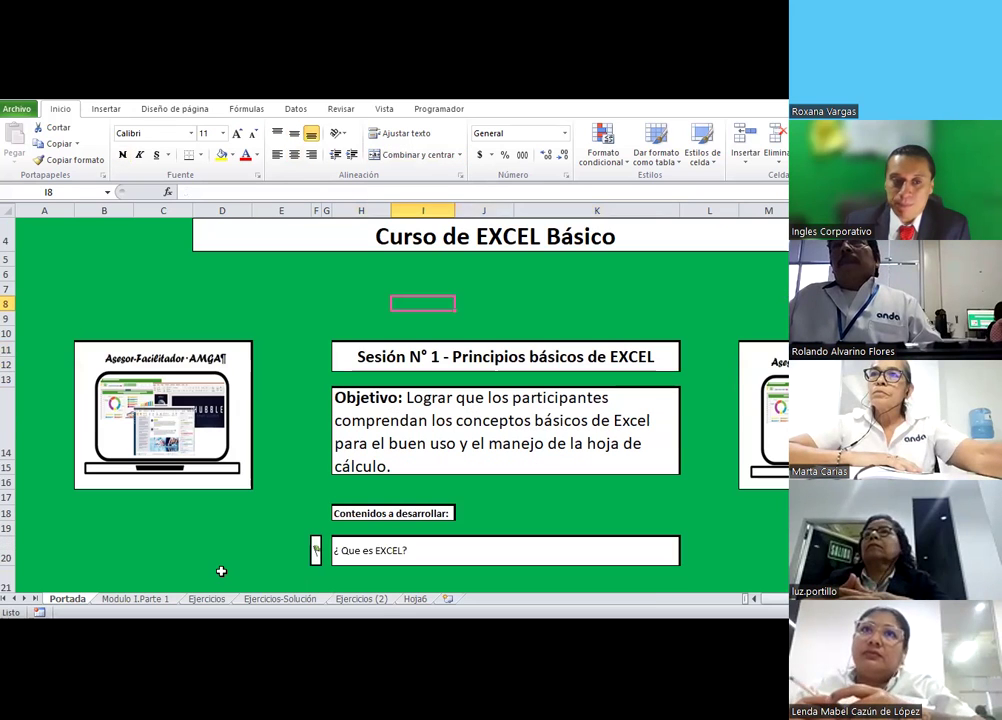
click(133, 600)
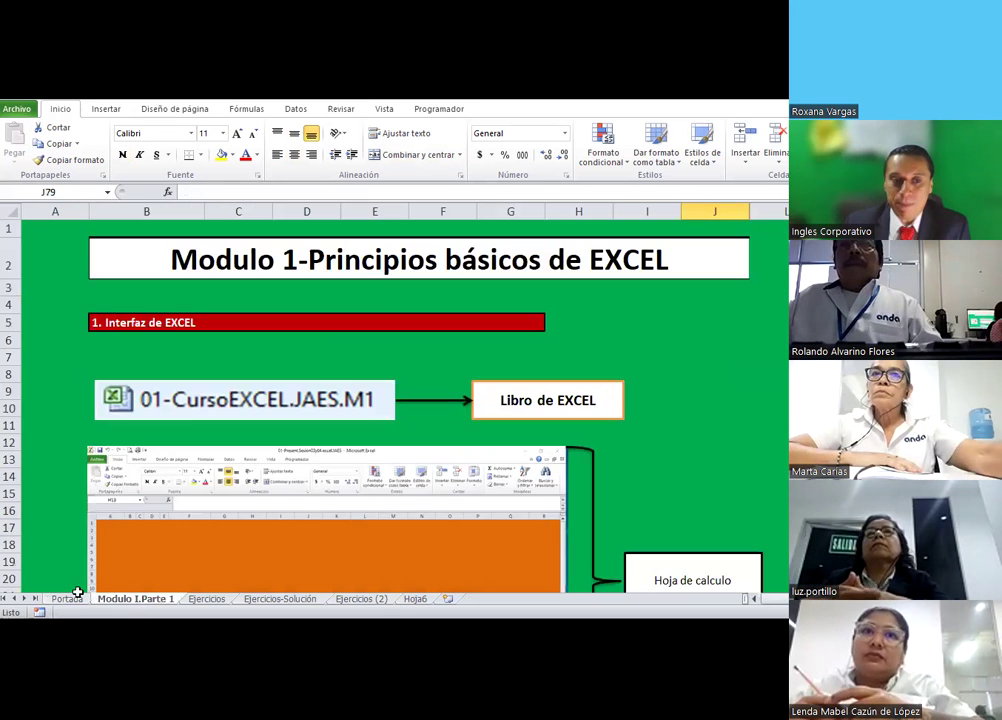
click(76, 600)
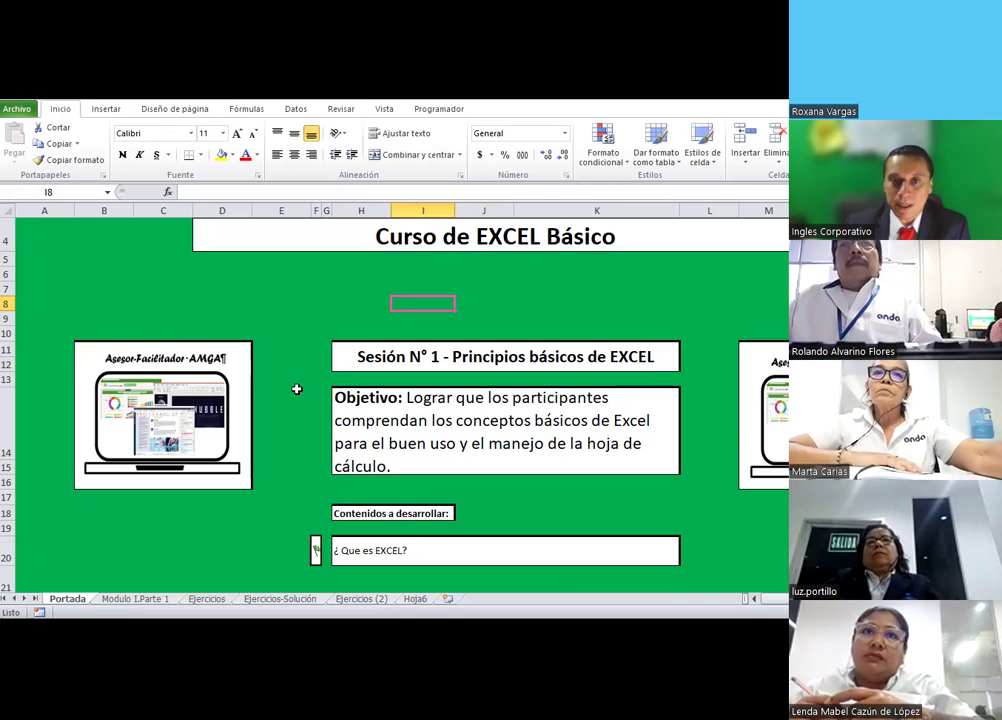
click(282, 425)
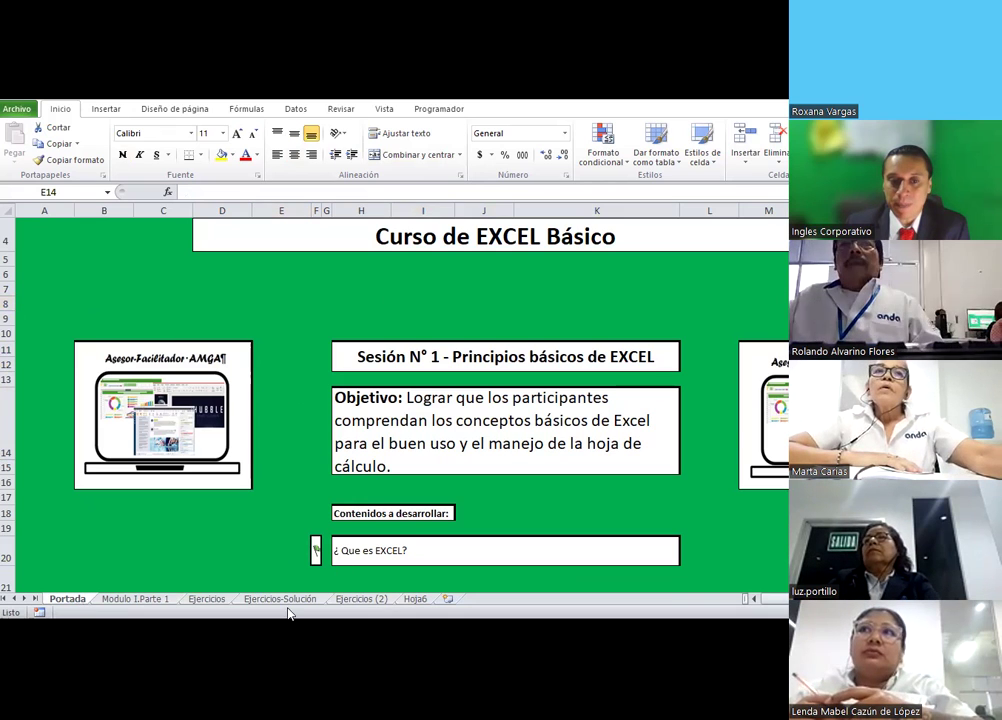
Show the 04-Presentación workbook's Present. Facilit. sheet with the facilitator's contact card
click(135, 598)
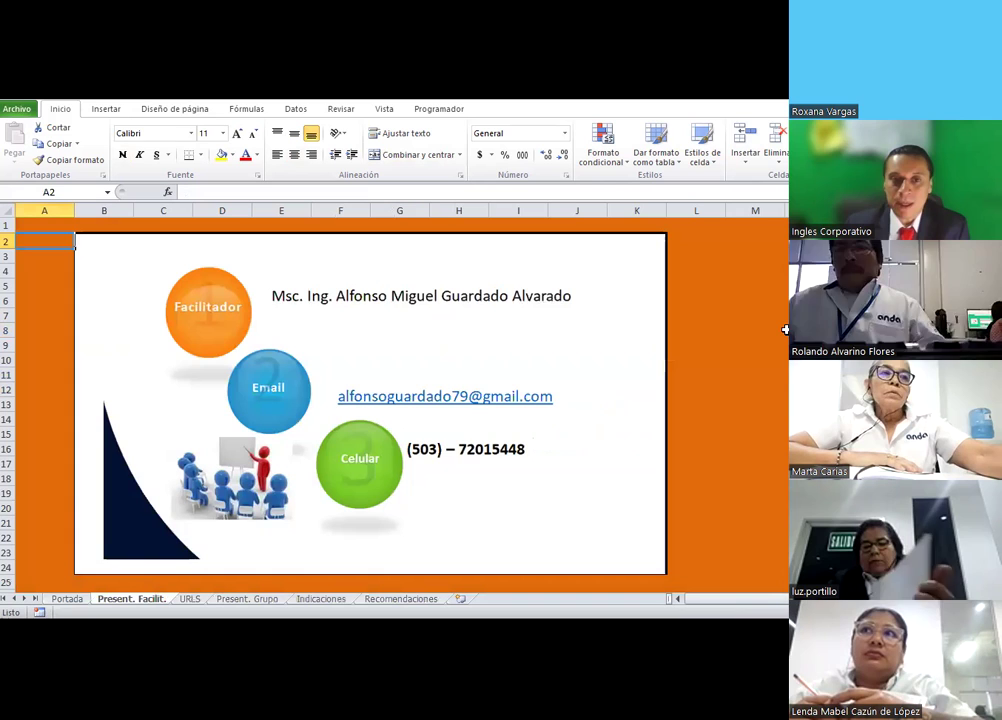
click(785, 315)
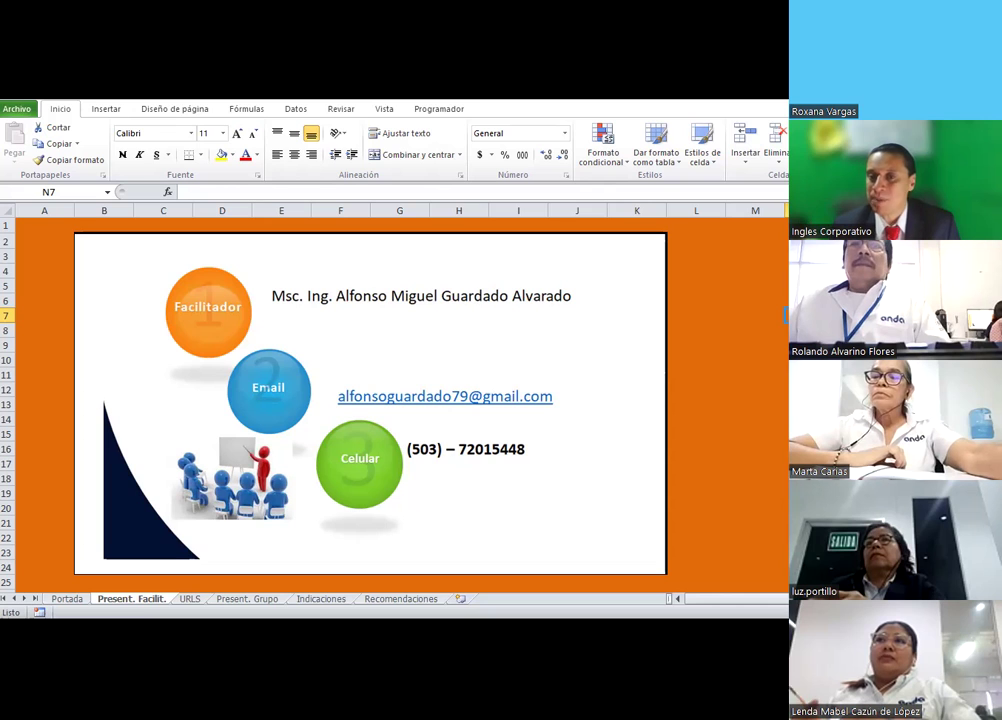
click(784, 327)
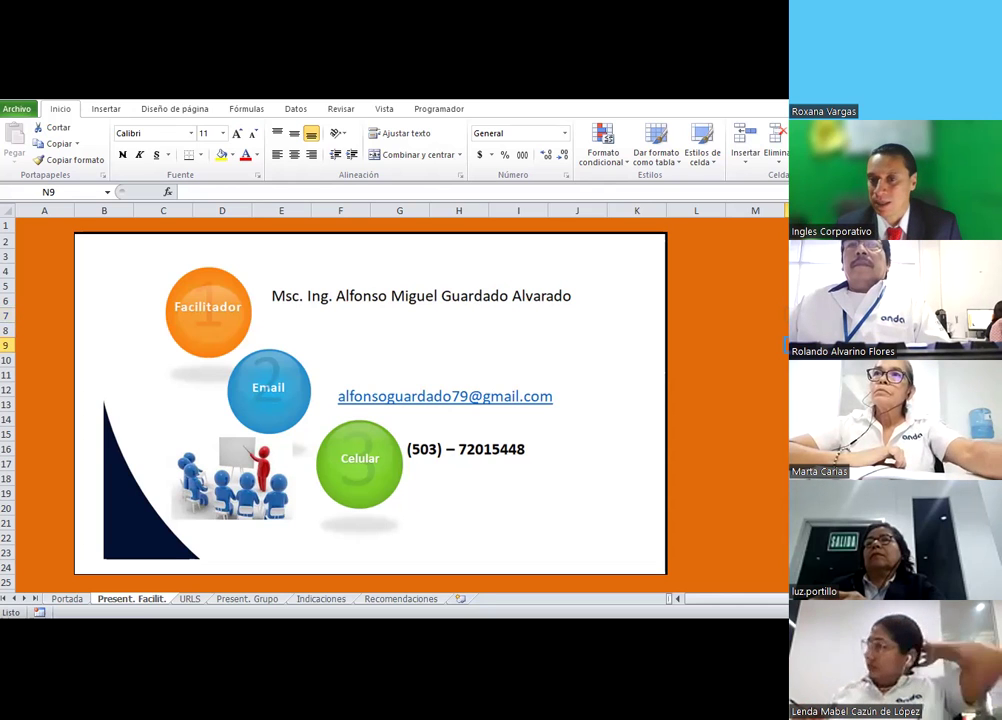
click(784, 316)
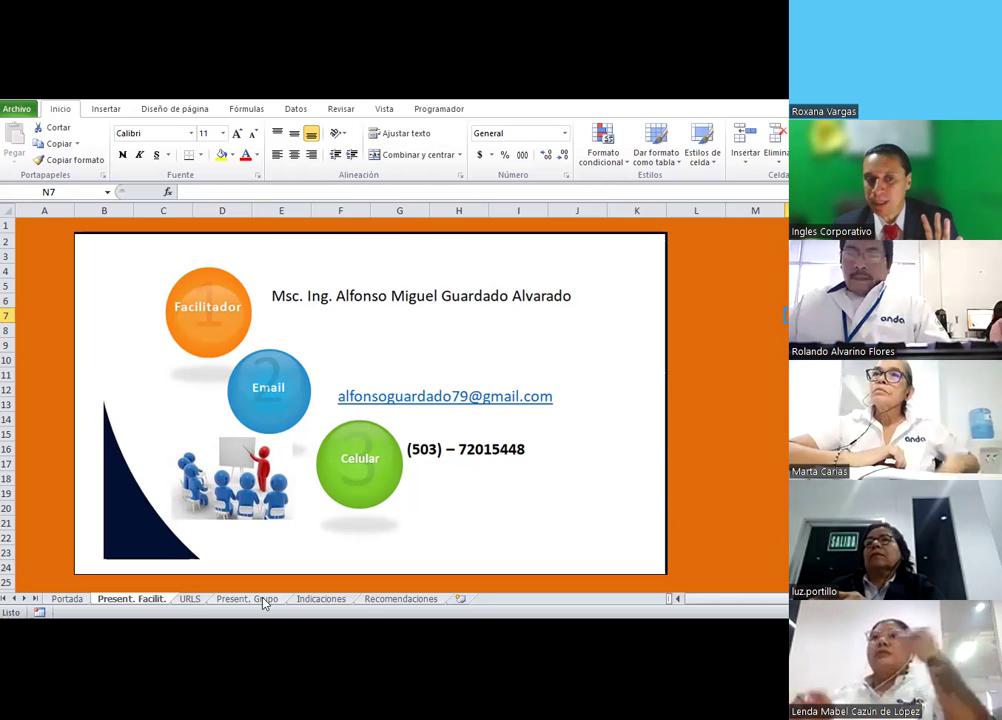
Open the URLS sheet listing the videoconference, platform, YouTube and WhatsApp links
click(188, 599)
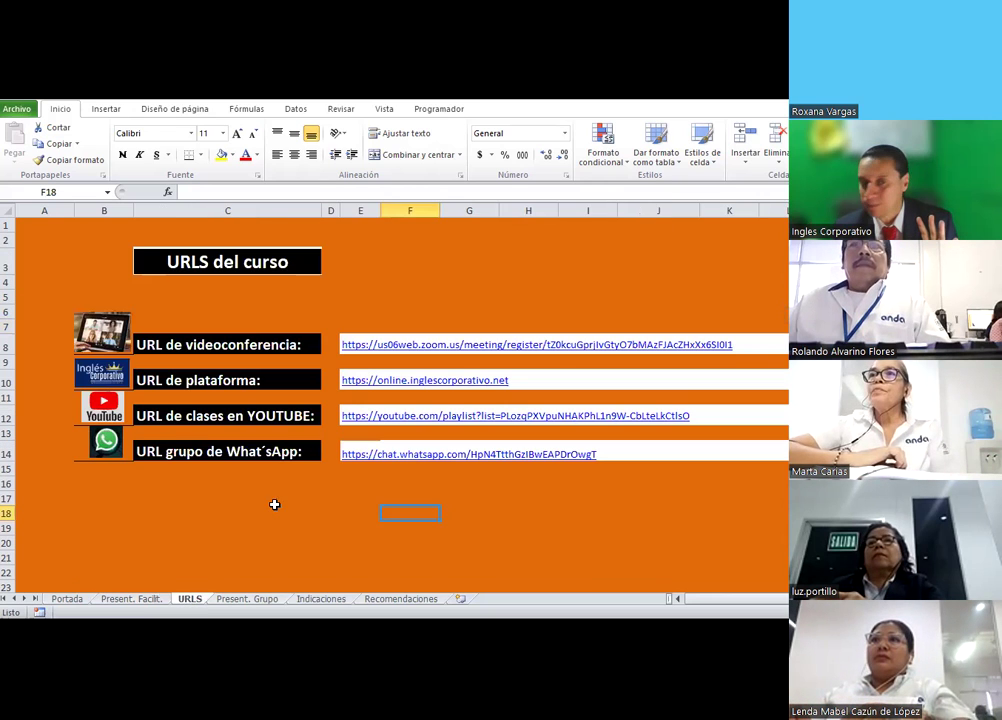
click(262, 554)
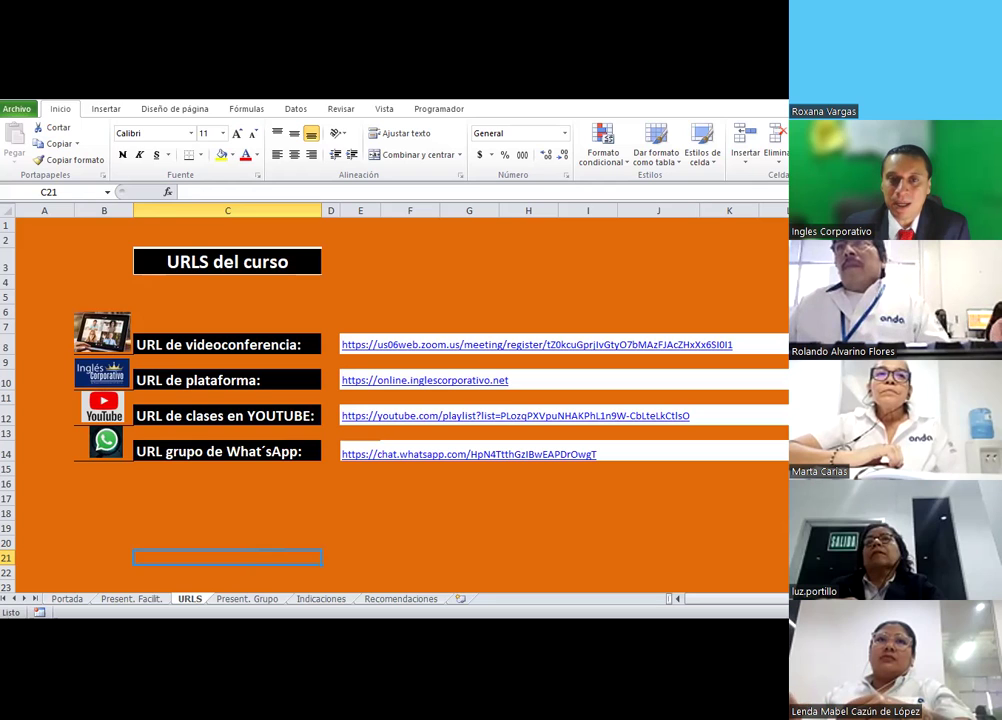
Switch to the browser and open the Excel Básico course page
key(alt+Tab)
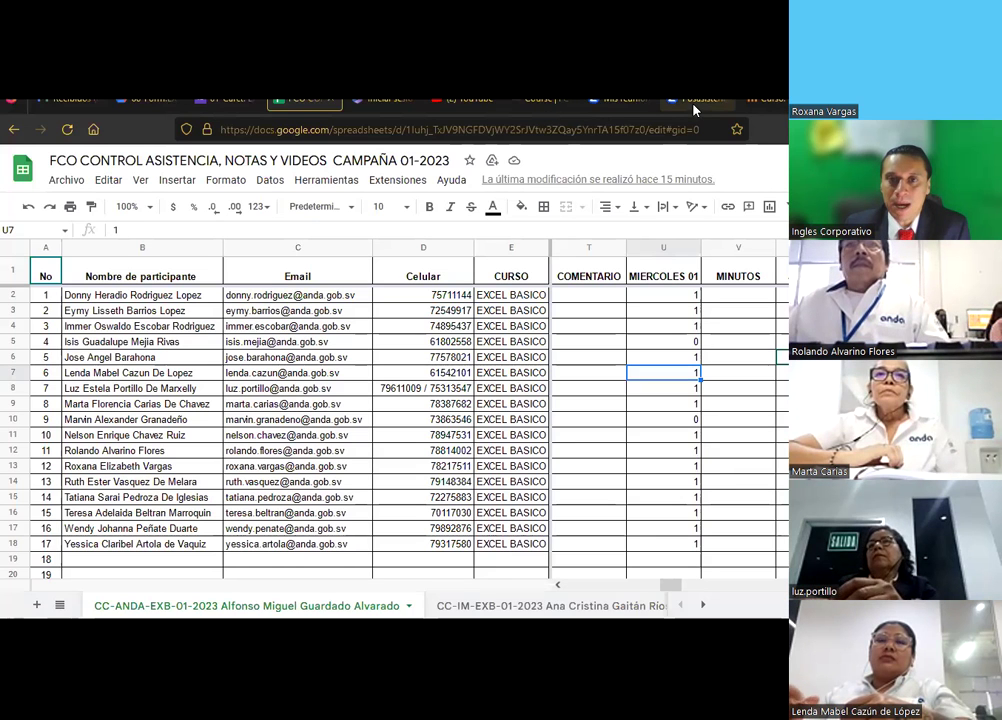
click(625, 101)
click(541, 101)
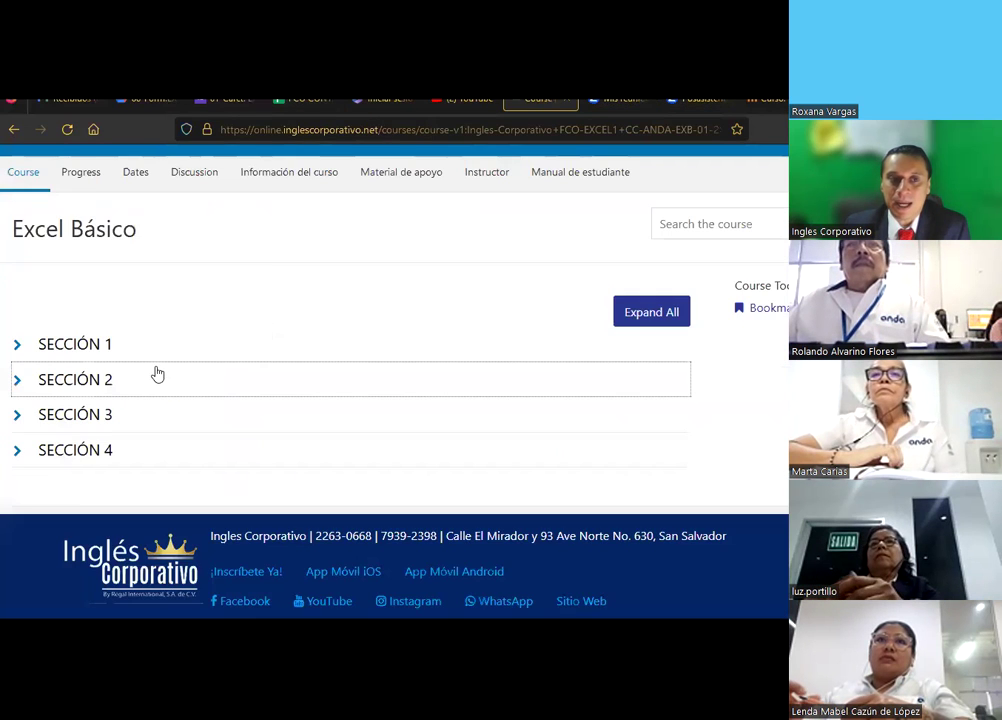
scroll(309, 348, up, 2)
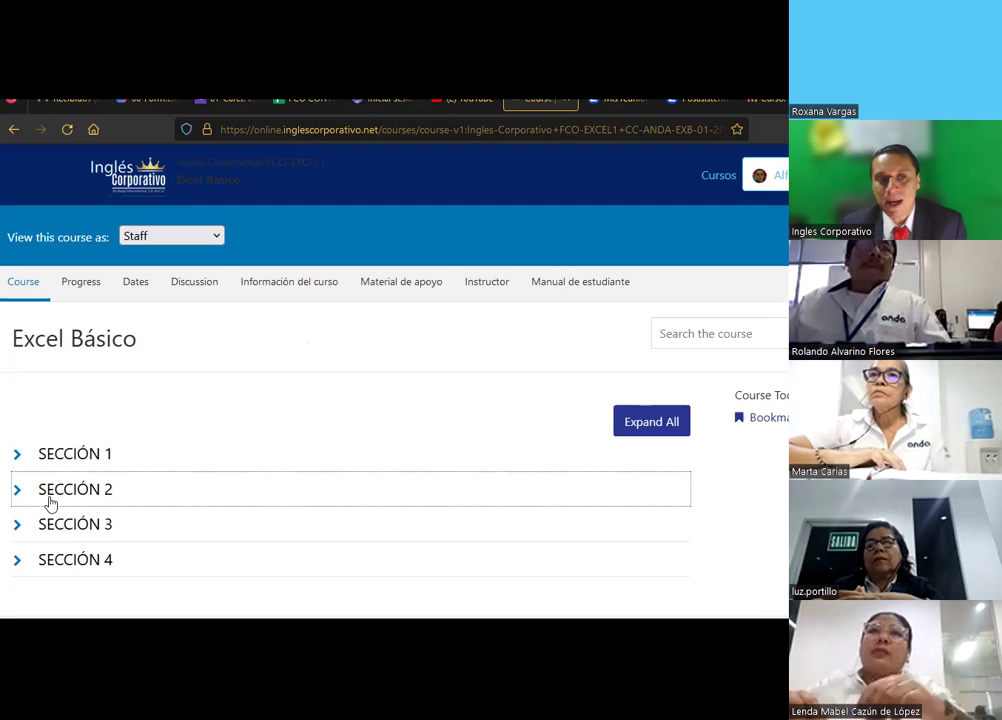
Expand SECCIÓN 1 to reveal its basic Excel concepts homework
click(18, 457)
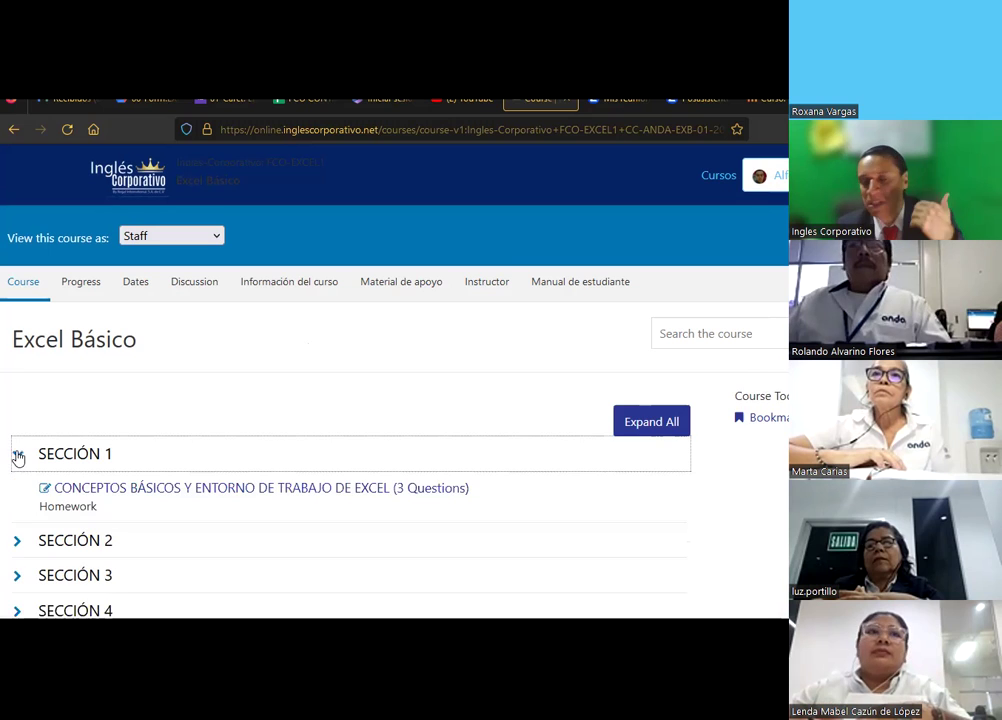
click(18, 457)
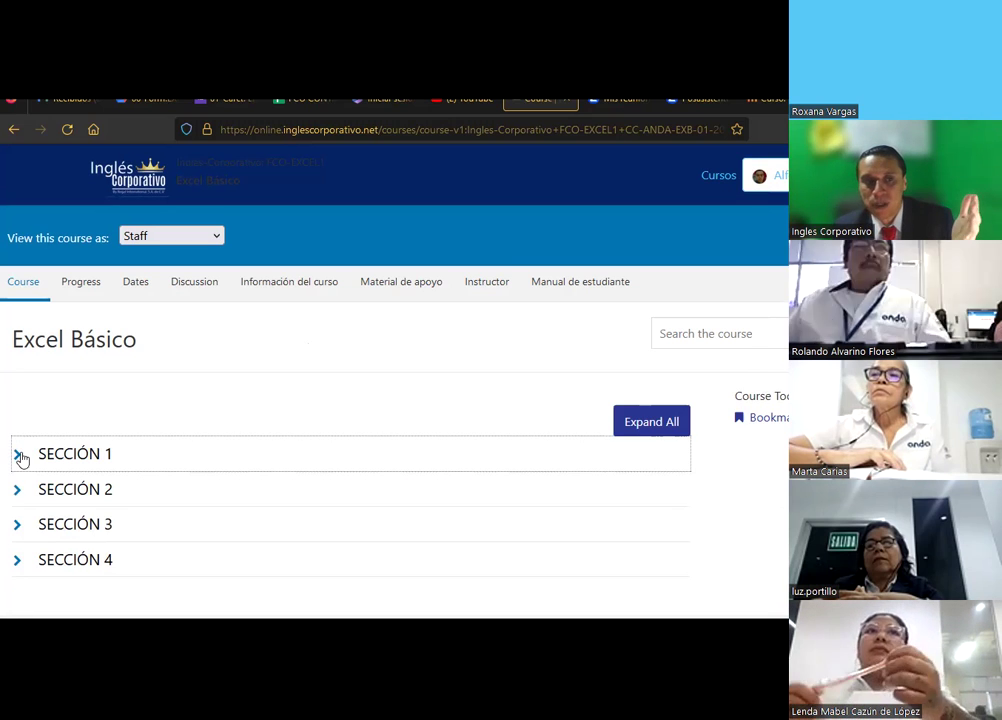
click(18, 457)
scroll(67, 425, down, 1)
scroll(67, 425, down, 1)
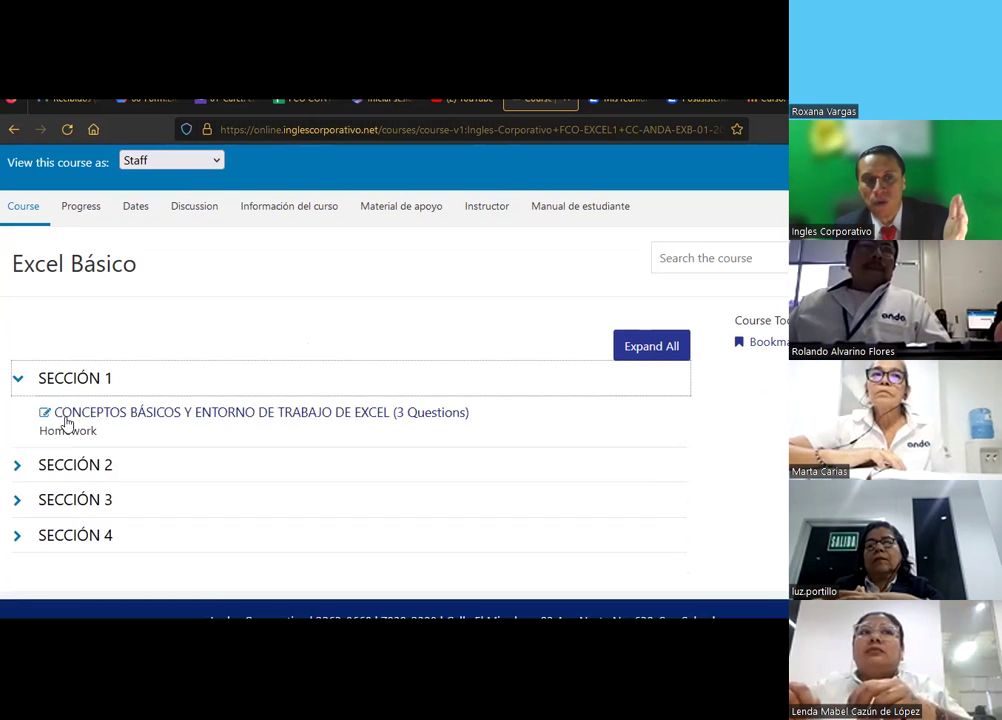
Open the CONCEPTOS BÁSICOS lesson and read through its 1.1 Objetivo unit
click(67, 425)
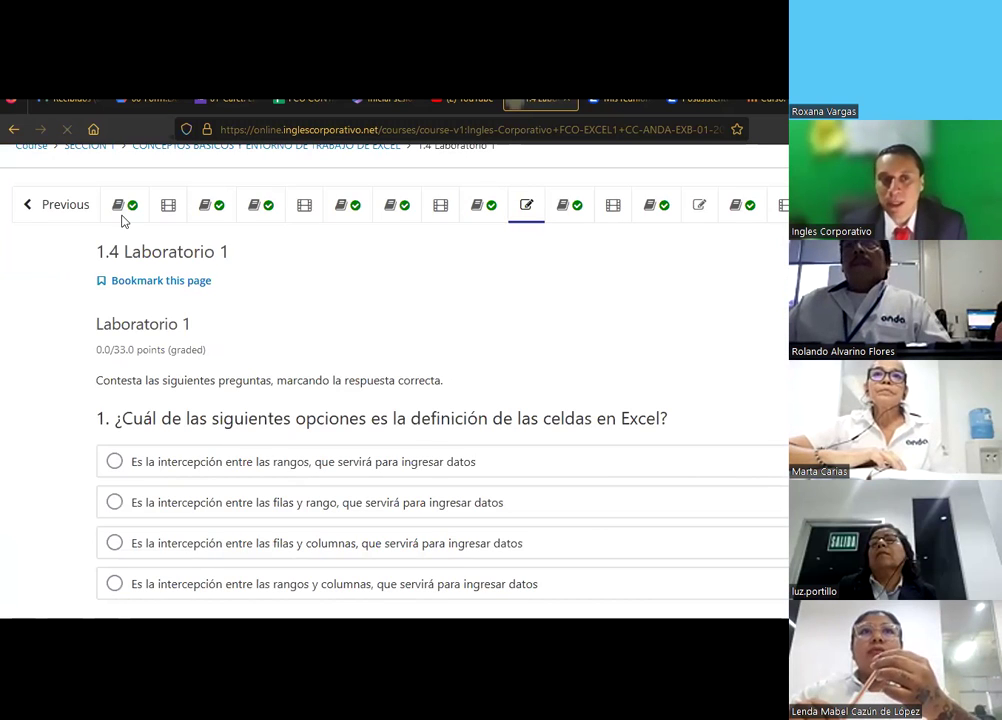
click(119, 210)
scroll(250, 347, down, 5)
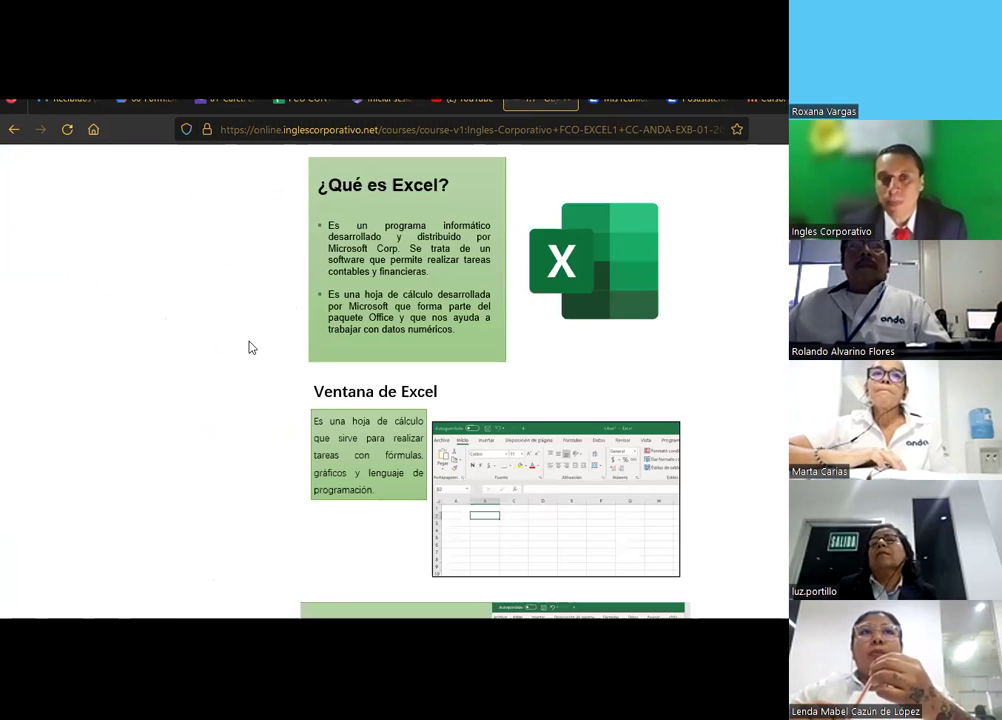
scroll(252, 347, down, 5)
scroll(250, 347, down, 5)
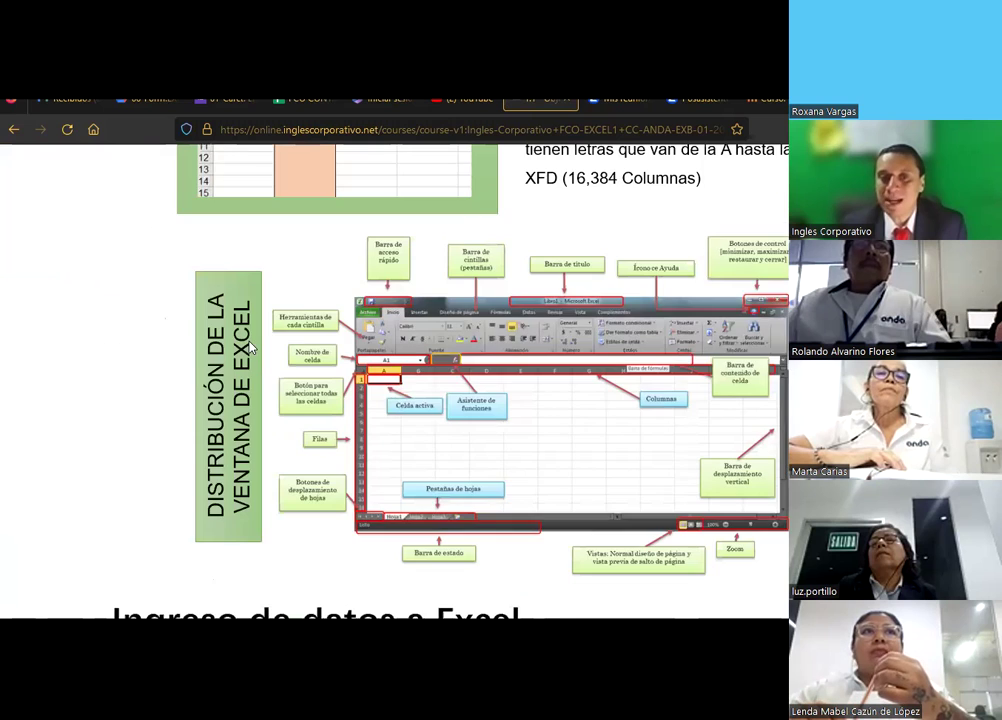
key(Home)
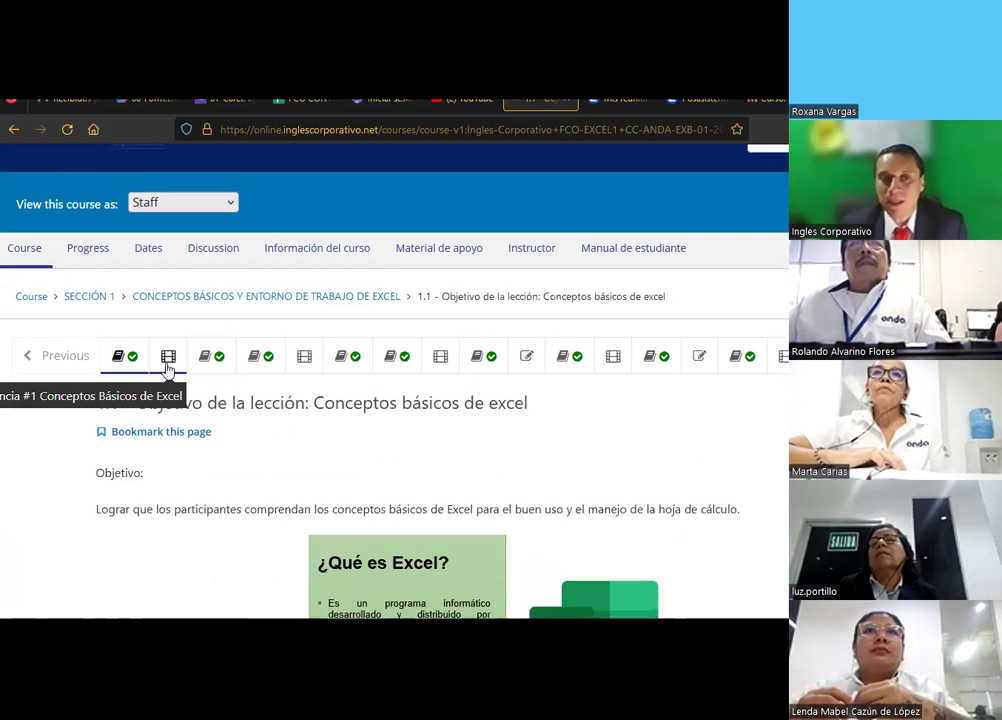
Review the Videoconferencia #1 unit, then open the 1.2 Entorno de trabajo de excel unit
click(168, 358)
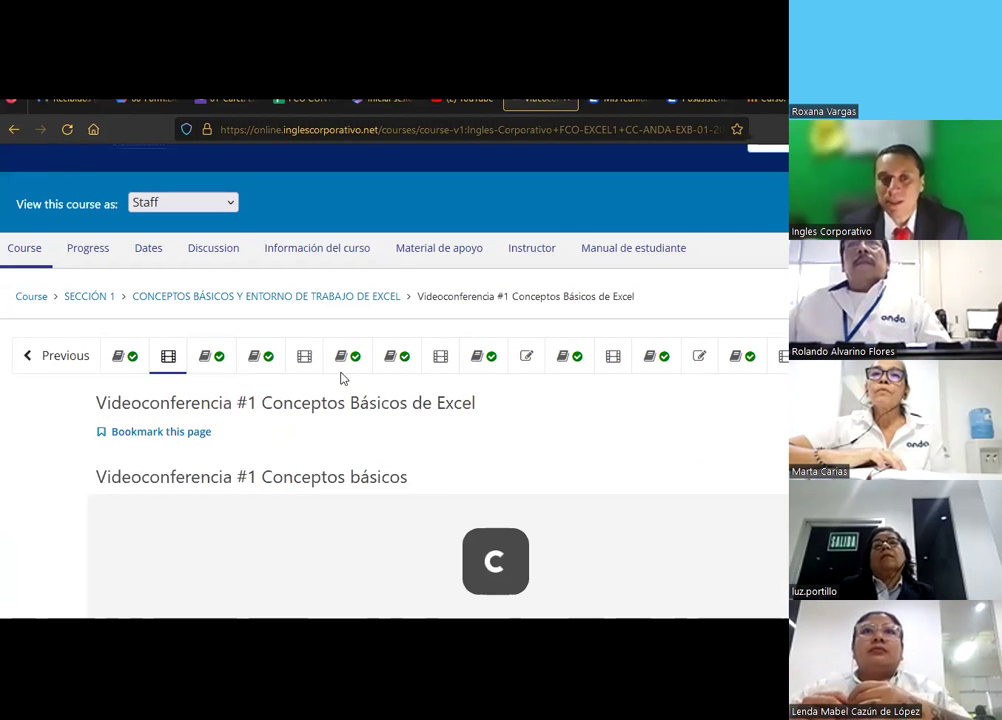
scroll(401, 379, down, 3)
scroll(422, 411, down, 2)
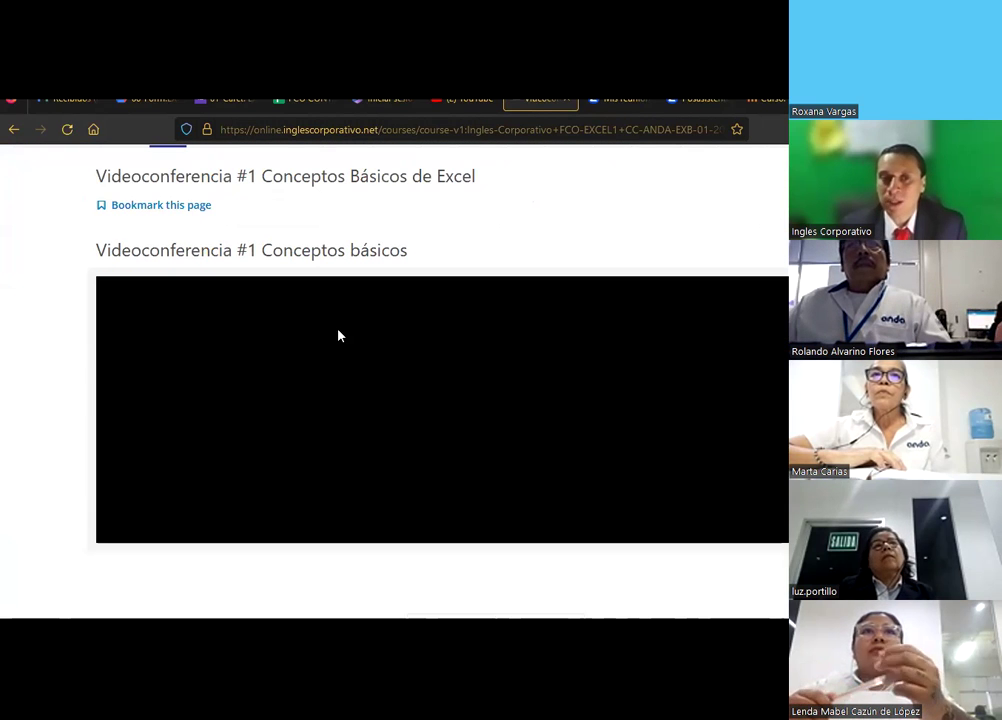
scroll(338, 336, down, 2)
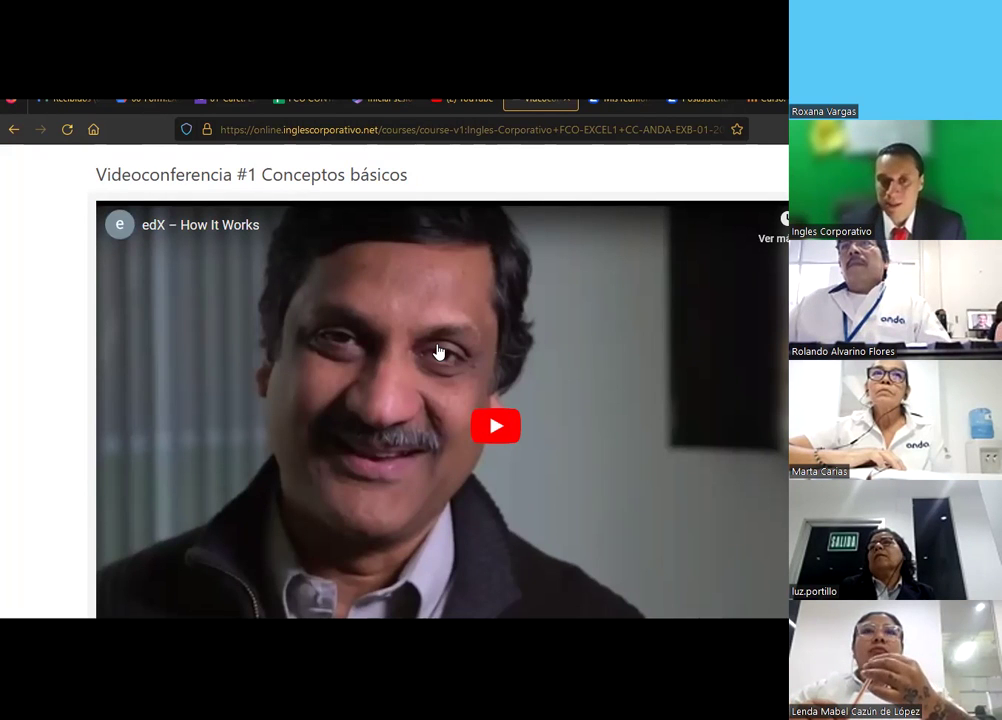
scroll(438, 352, up, 3)
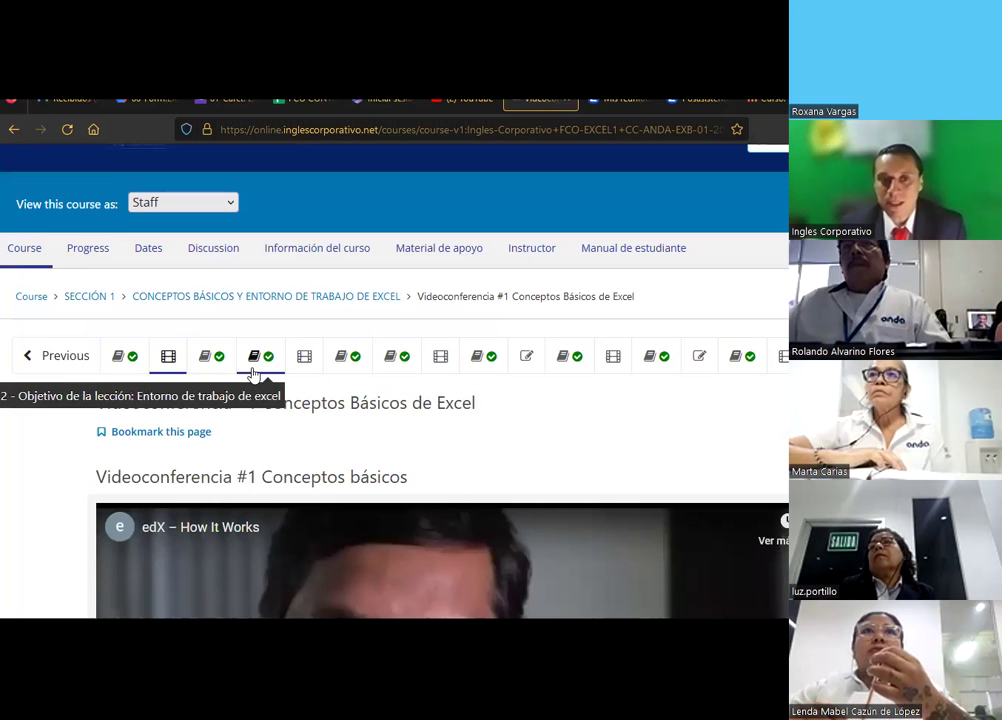
click(254, 358)
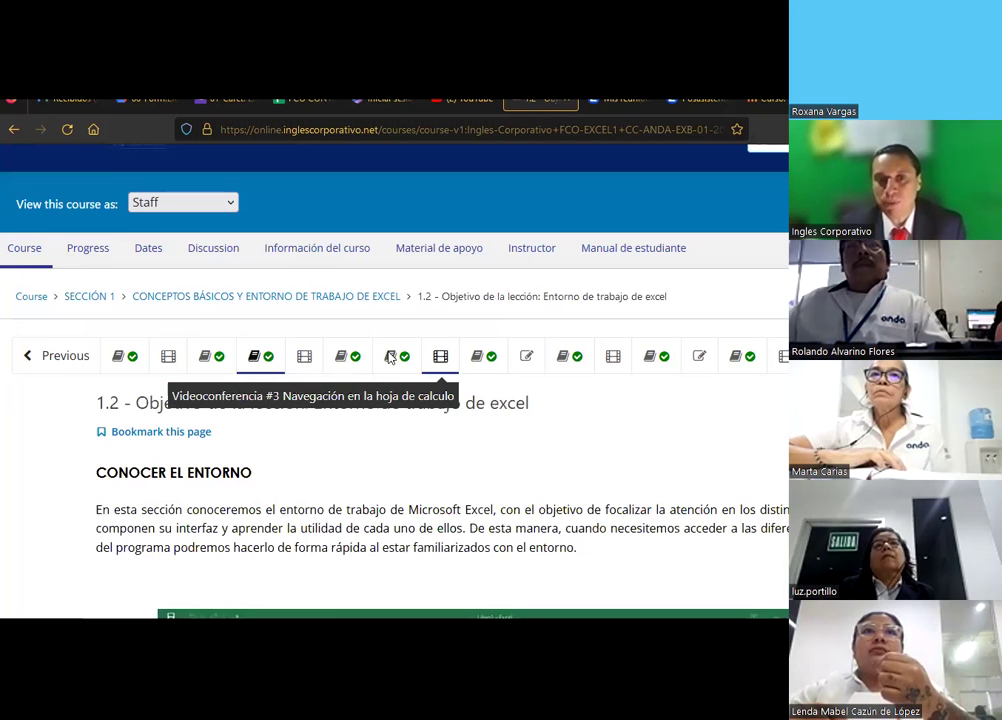
Open the 1.4 Laboratorio 1 quiz and scroll through its questions
click(526, 362)
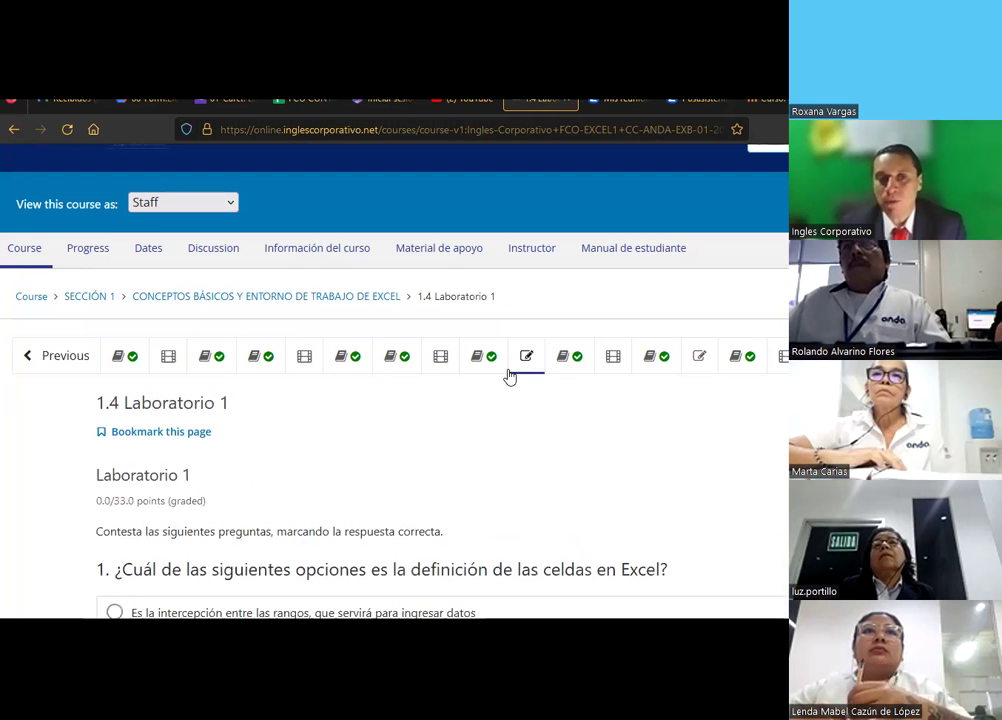
scroll(453, 378, down, 1)
scroll(453, 378, down, 5)
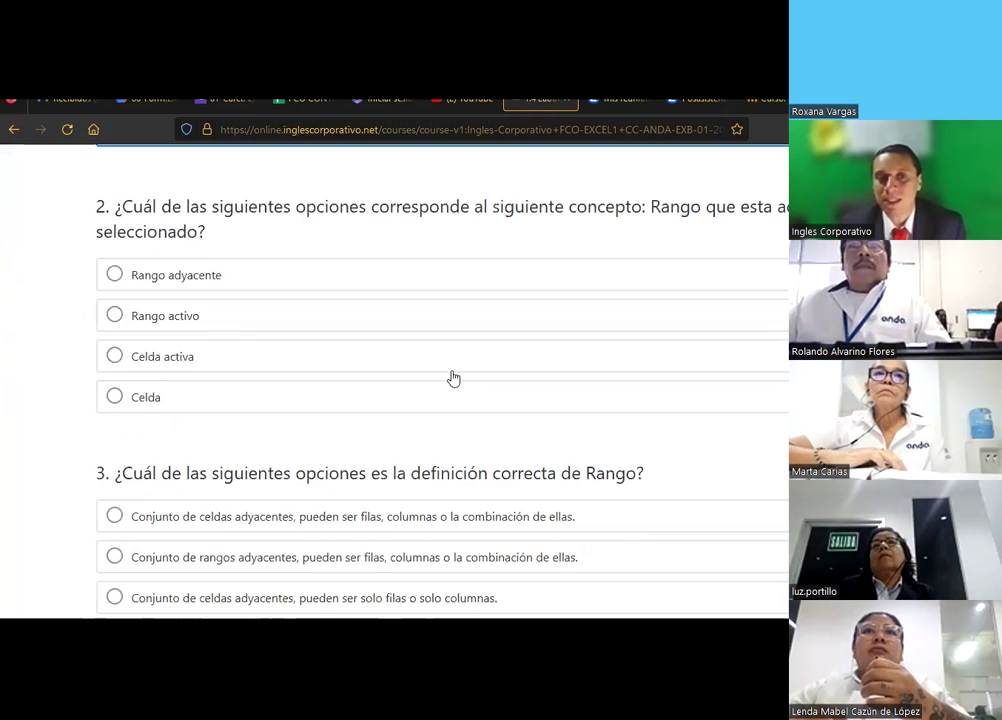
scroll(453, 378, down, 4)
scroll(453, 378, up, 9)
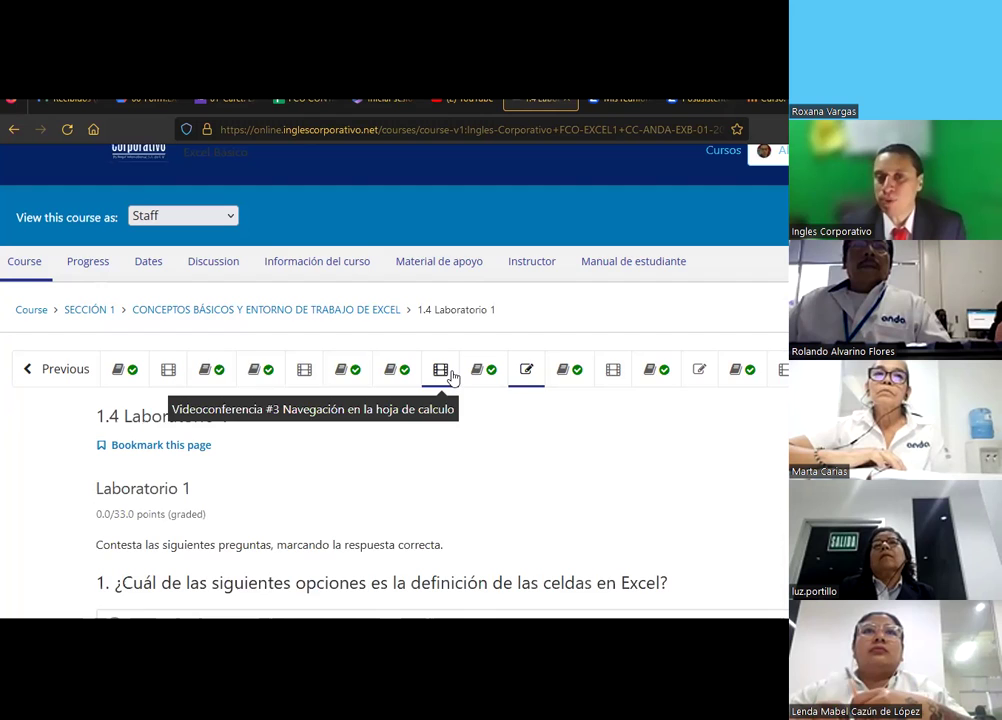
scroll(453, 378, up, 1)
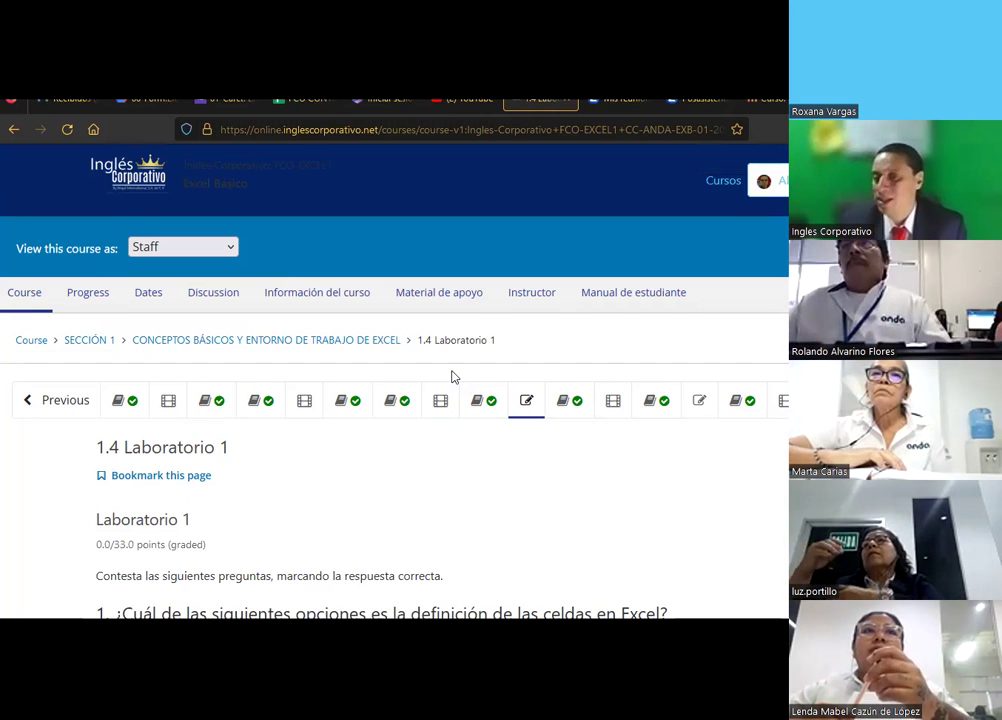
scroll(578, 373, down, 1)
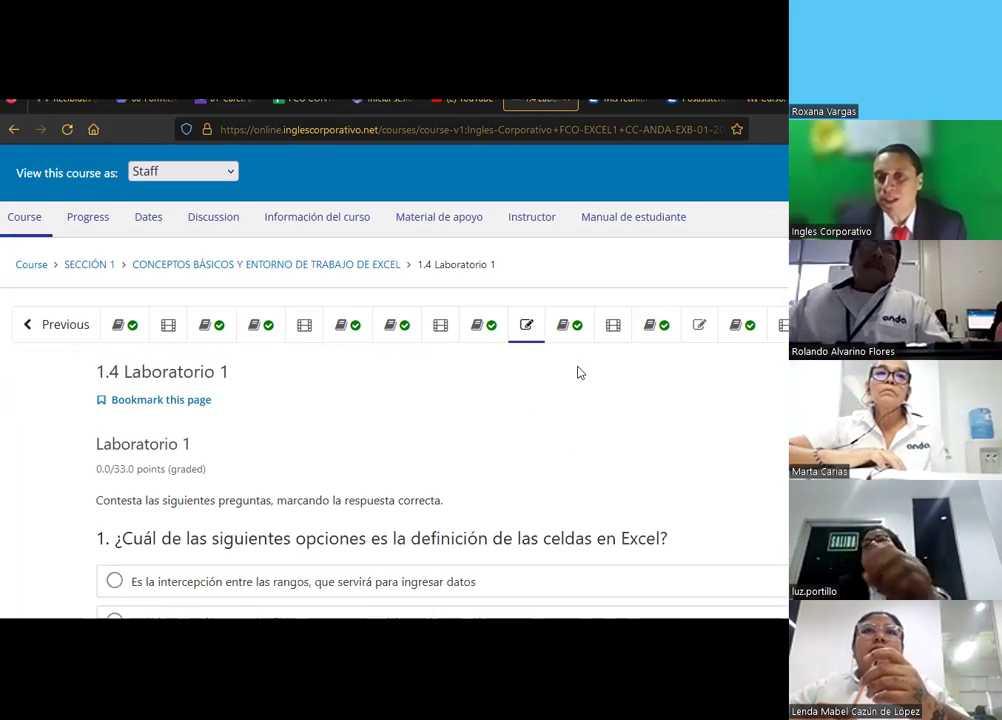
Open the 1.8 Laboratorio 3 quiz and browse its questions
click(699, 324)
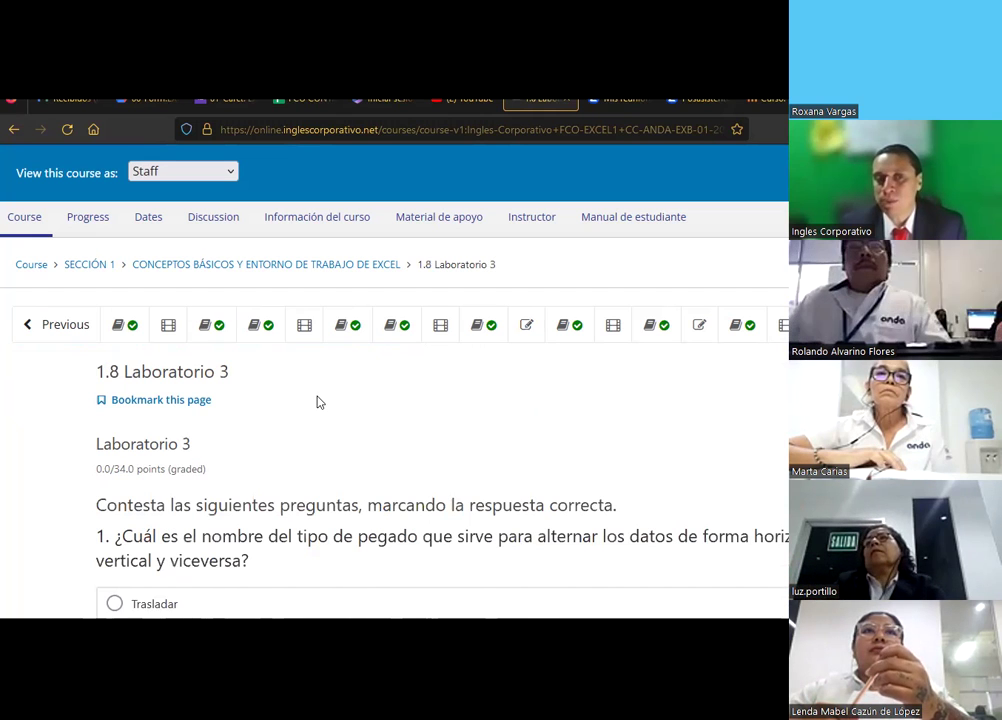
scroll(356, 398, down, 4)
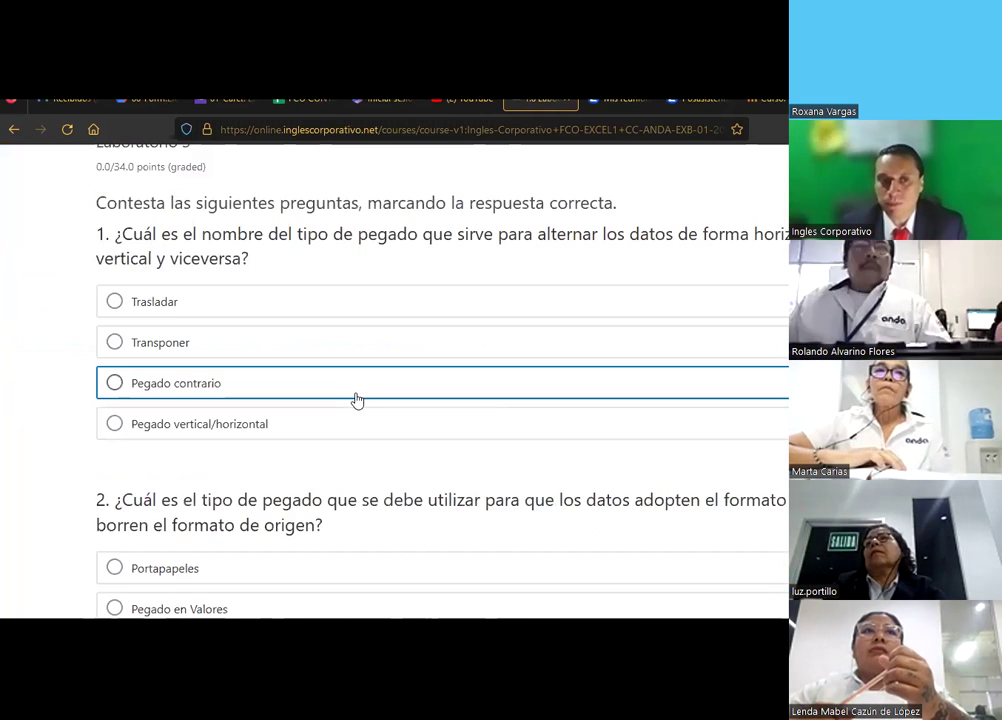
scroll(356, 399, up, 1)
scroll(356, 398, up, 4)
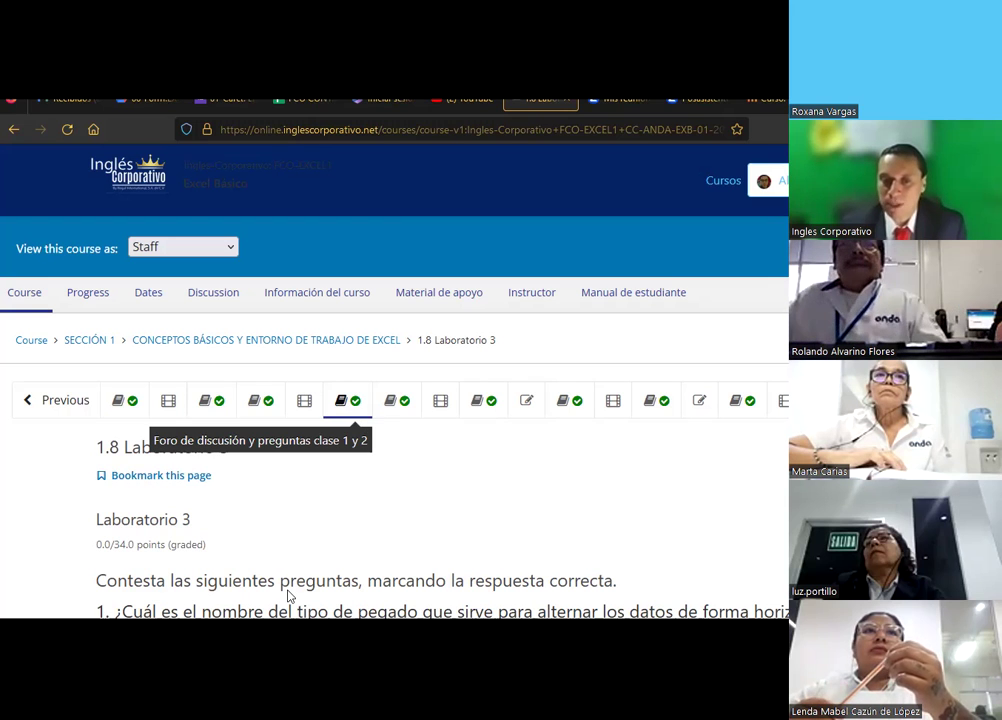
Bring the URLS del curso workbook forward and highlight the platform, YouTube and WhatsApp link labels (C10, C12, C14)
mouse_move(138, 583)
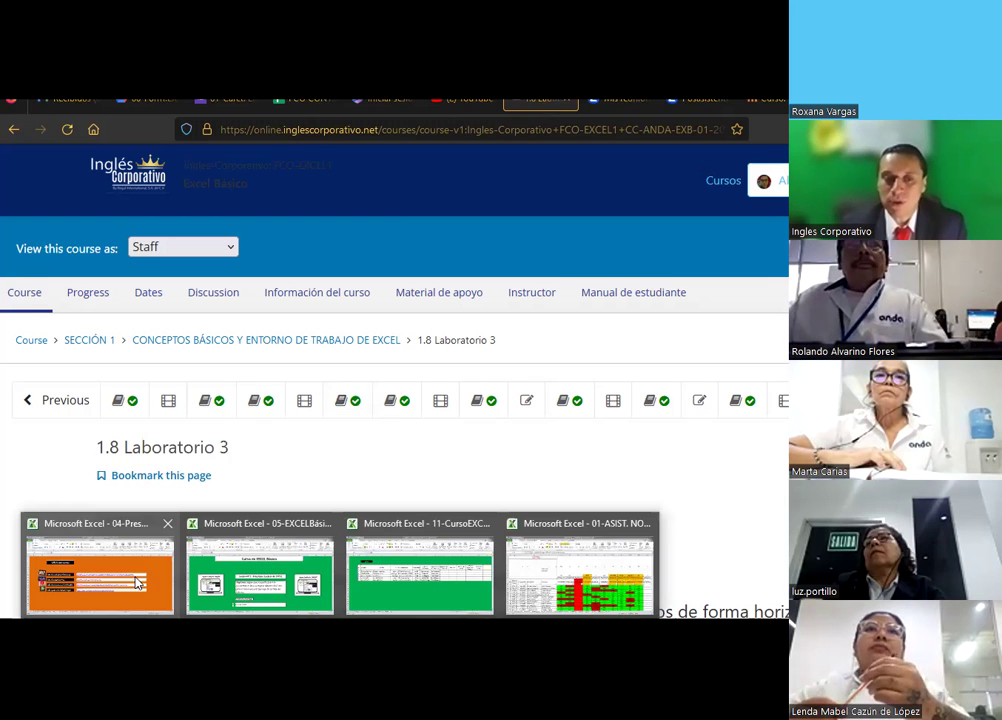
click(146, 498)
click(205, 385)
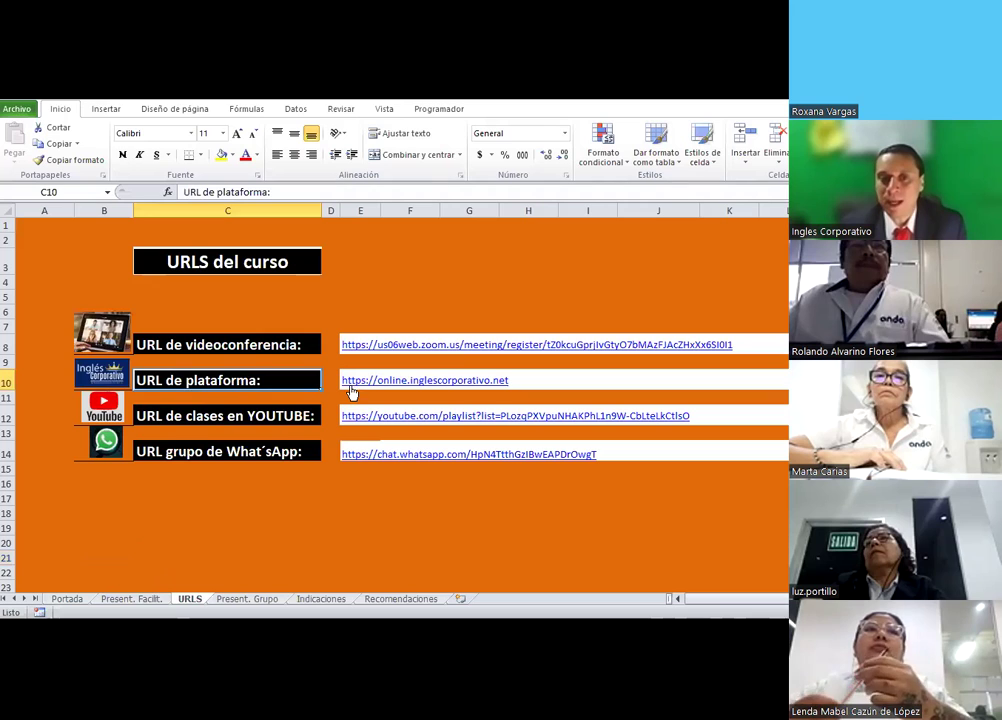
click(238, 413)
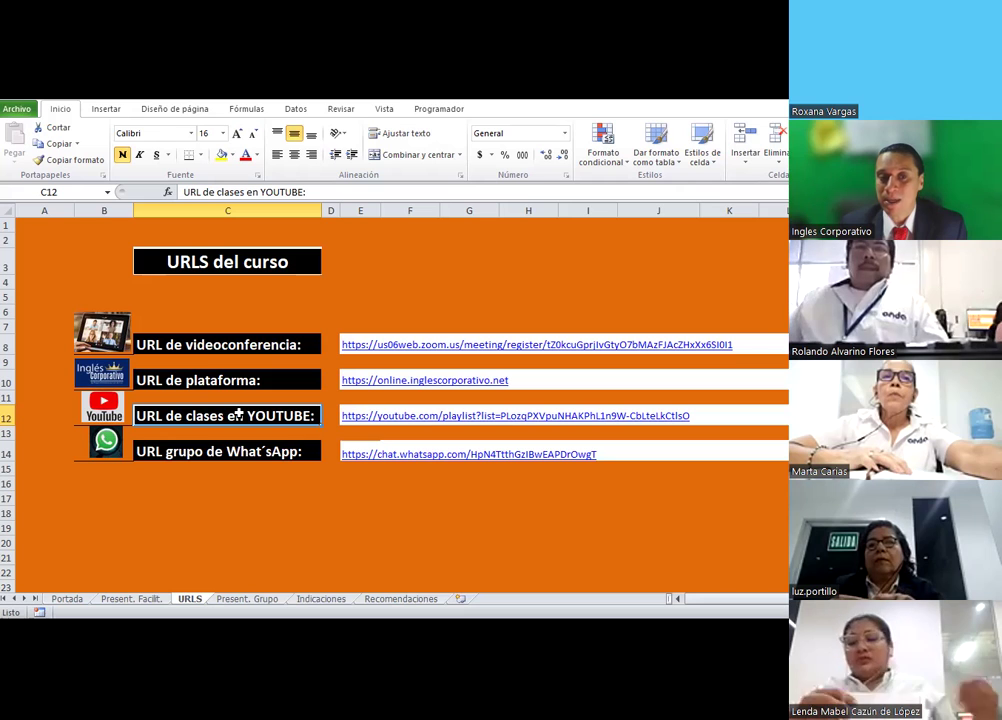
click(242, 530)
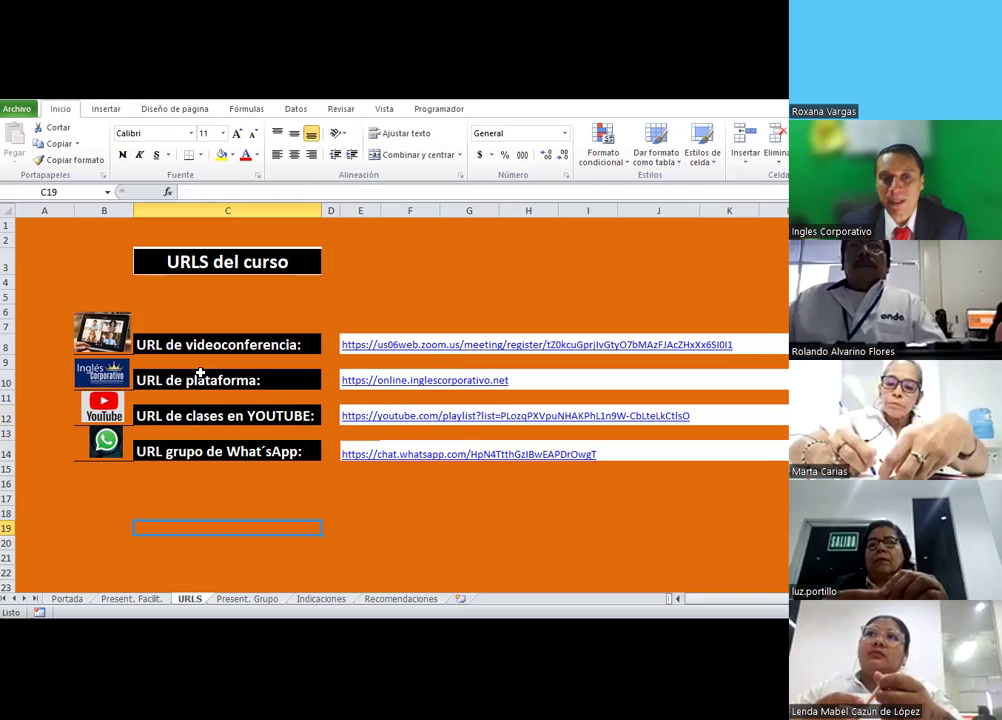
click(236, 388)
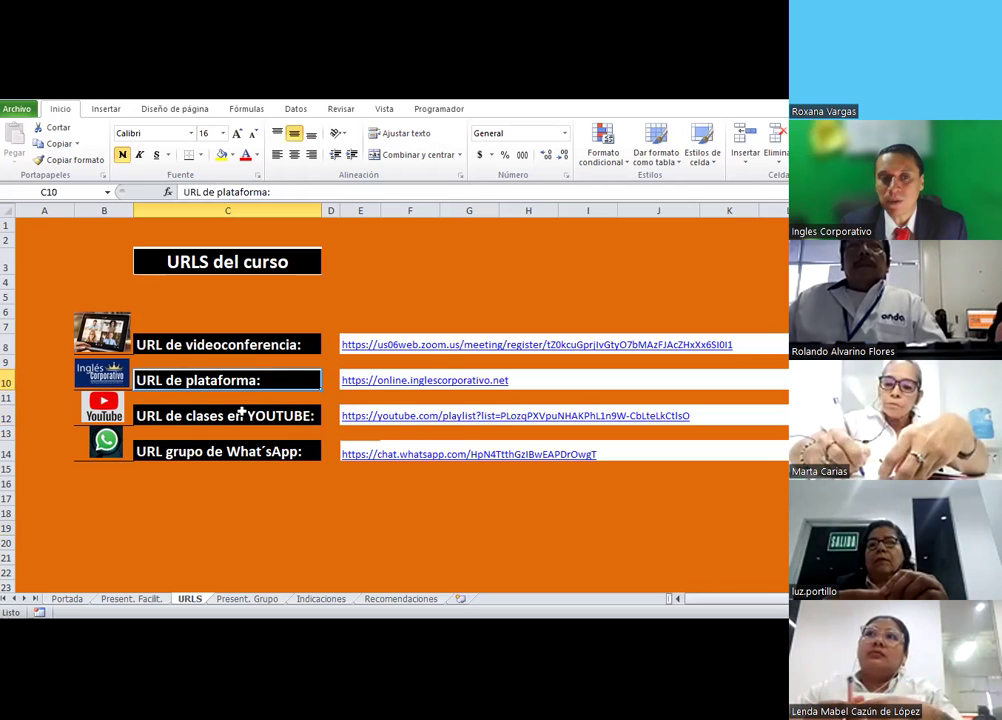
click(241, 411)
click(248, 454)
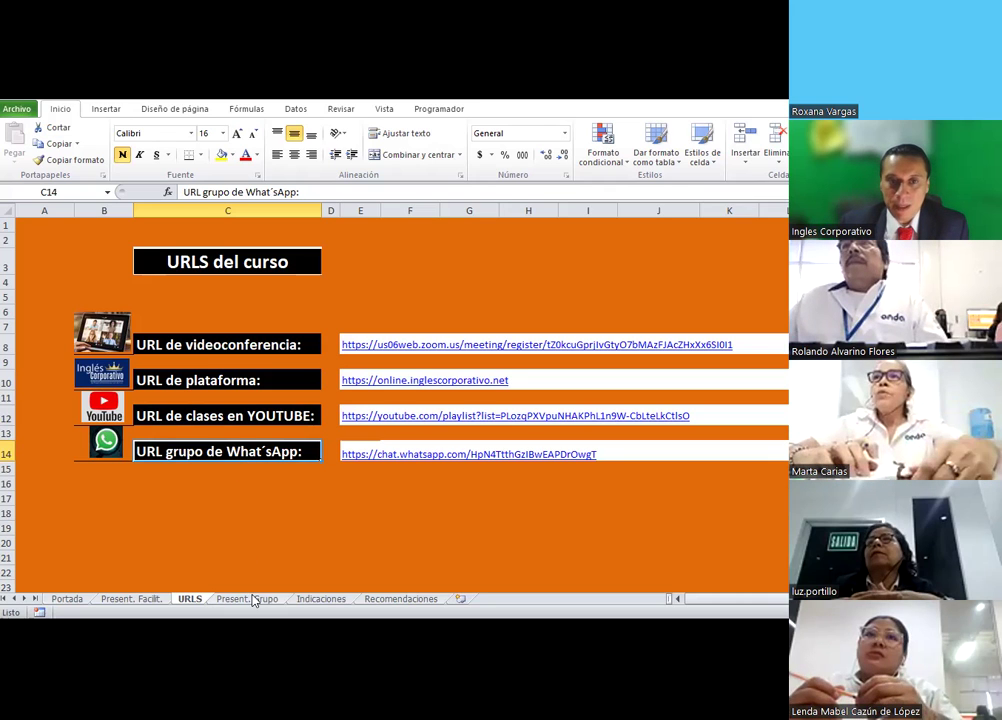
Go to the Present. Grupo sheet, then return to the Laboratorio 3 course page
key(ctrl+Page_Down)
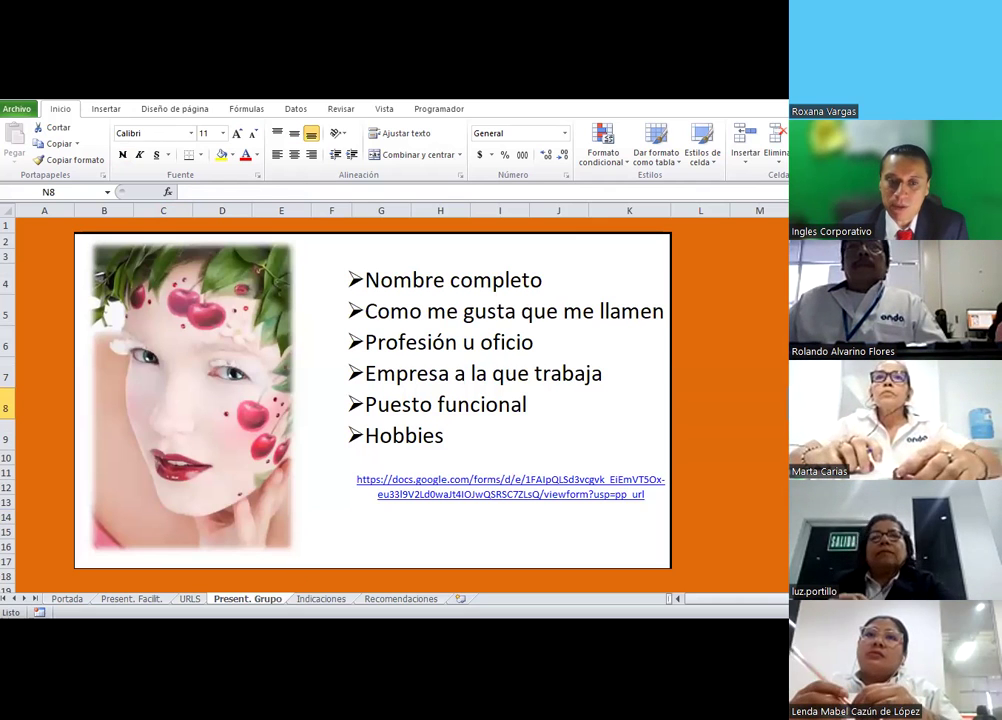
key(alt+Tab)
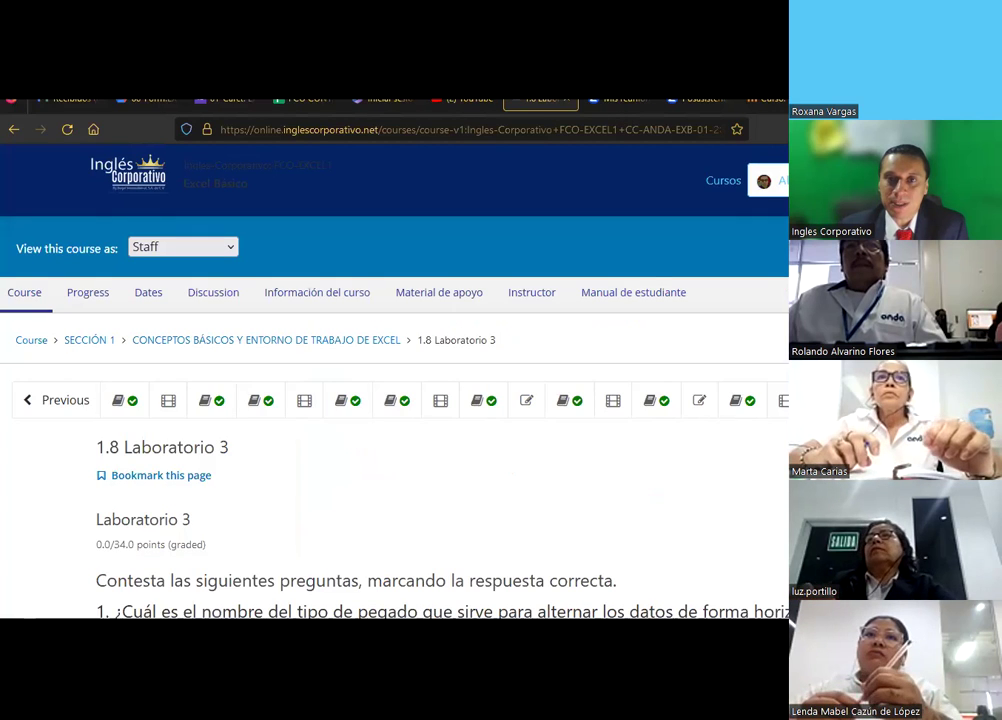
Open the 01-Carct. EXCEL.Básico.02.23 survey form and look over its opening questions
click(248, 104)
scroll(420, 424, down, 3)
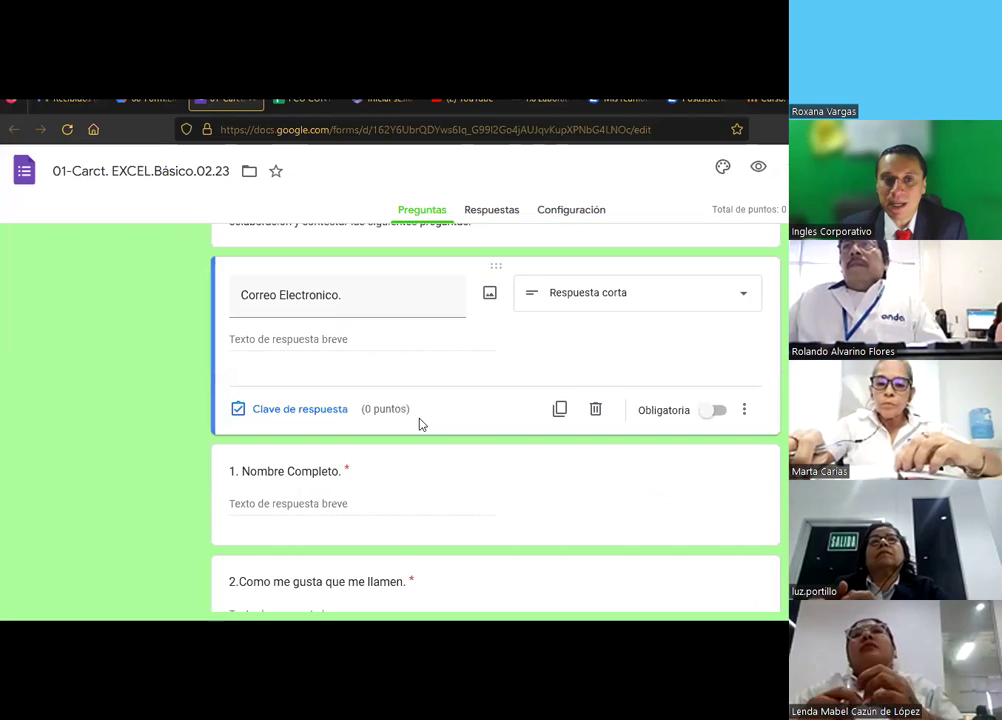
scroll(420, 424, down, 1)
scroll(420, 424, down, 3)
scroll(420, 424, down, 3)
scroll(420, 424, down, 5)
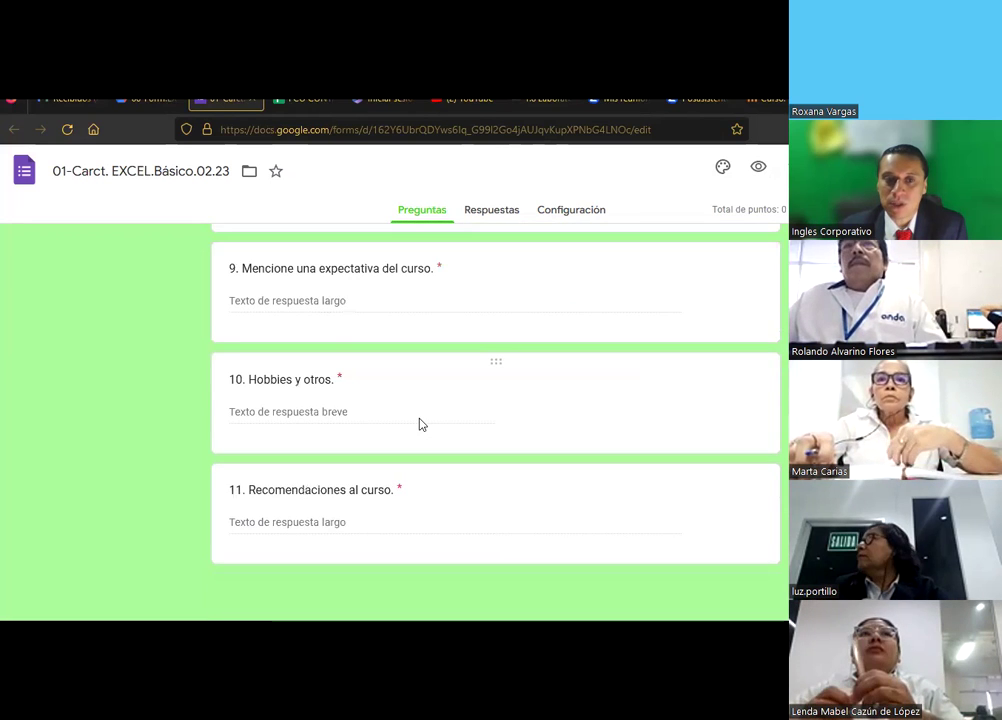
scroll(418, 417, up, 10)
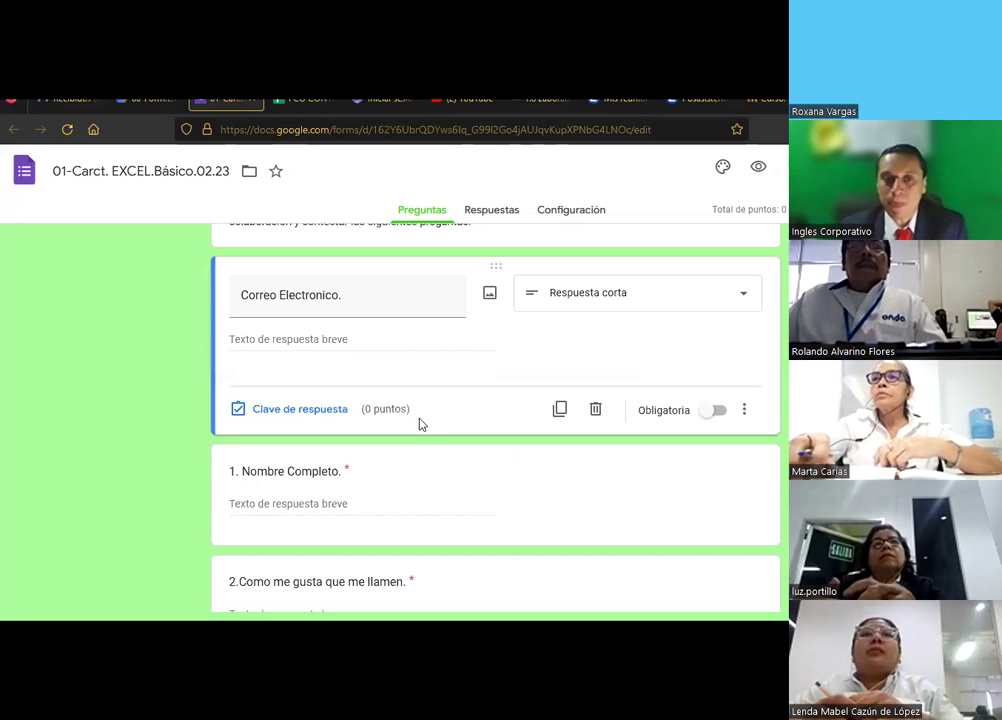
scroll(420, 420, up, 5)
scroll(420, 424, down, 2)
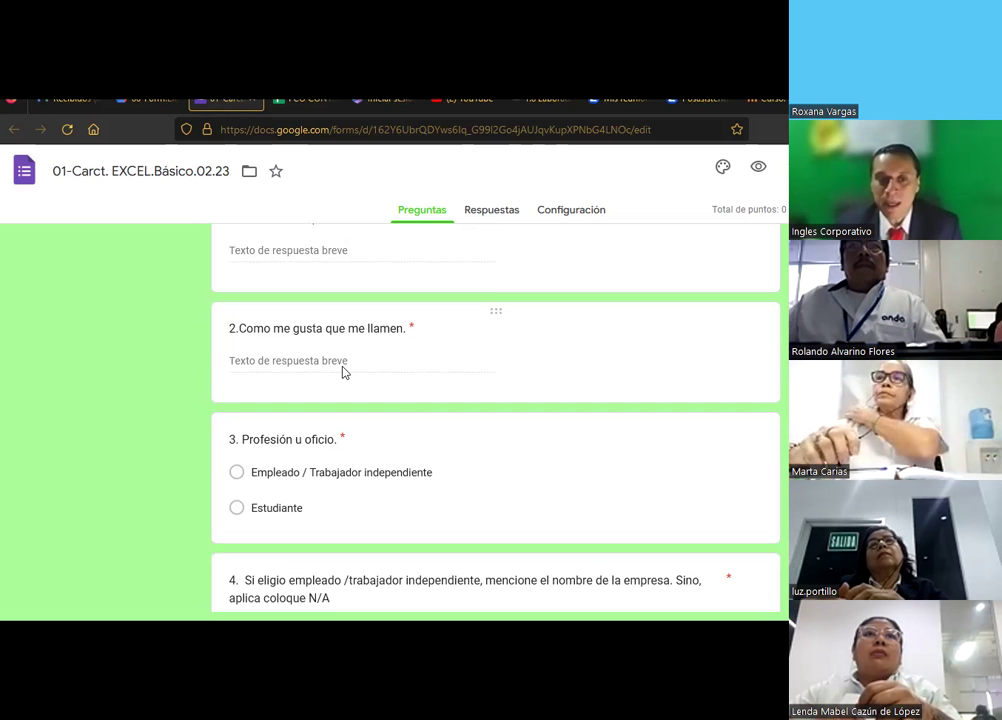
Scroll down to the Word/EXCEL/POWER skill-level grid and the convivencia-norm question
scroll(380, 386, down, 1)
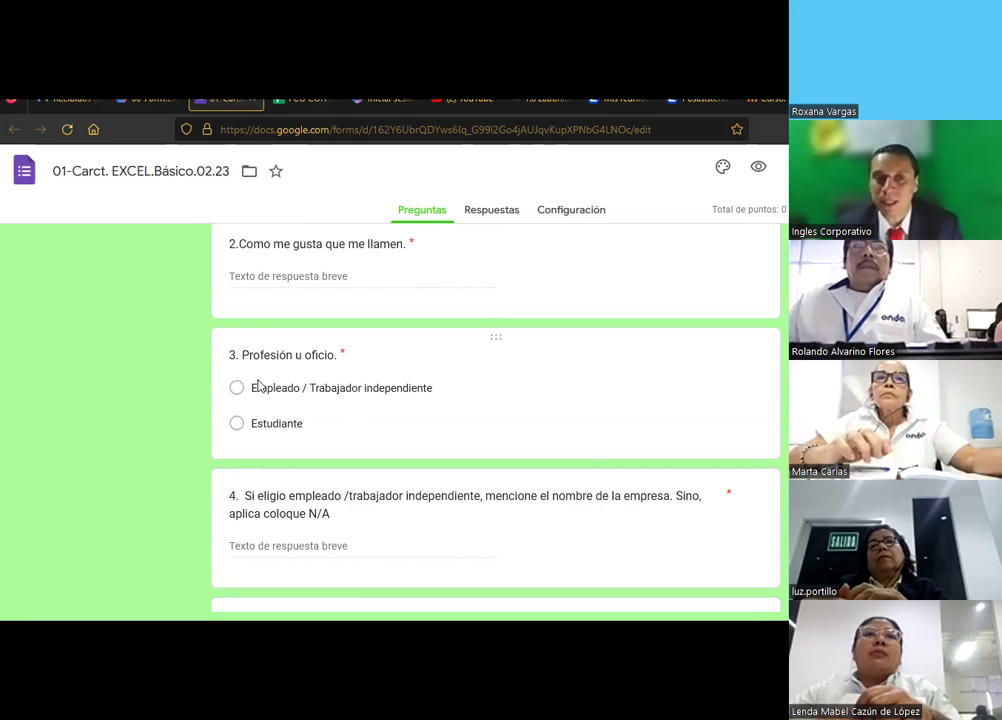
scroll(235, 315, down, 1)
scroll(281, 437, down, 1)
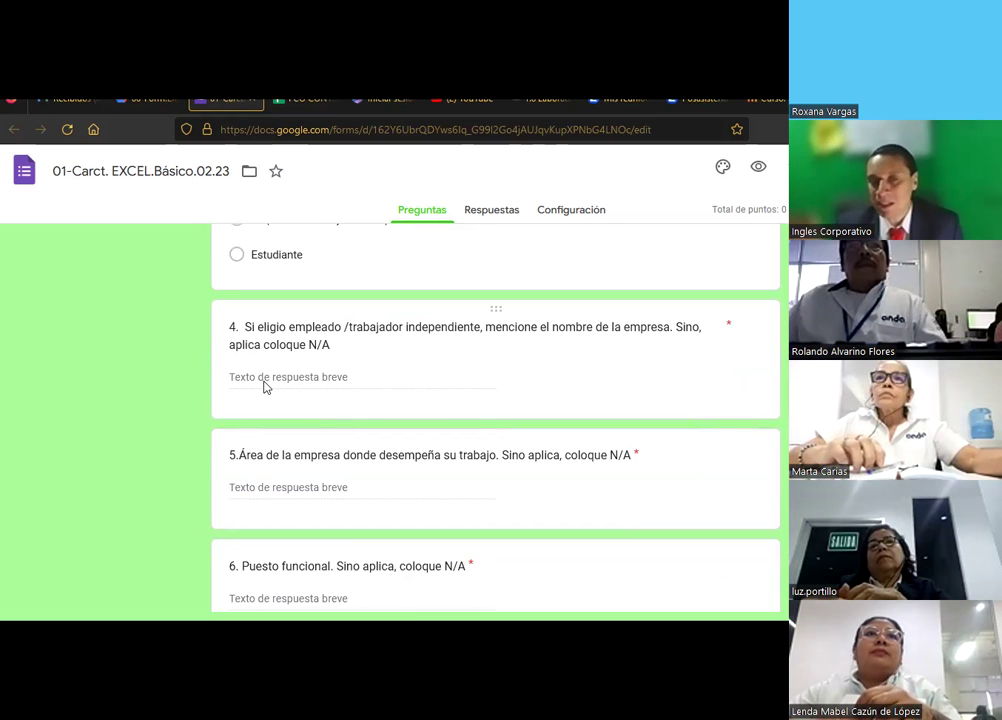
scroll(312, 372, down, 1)
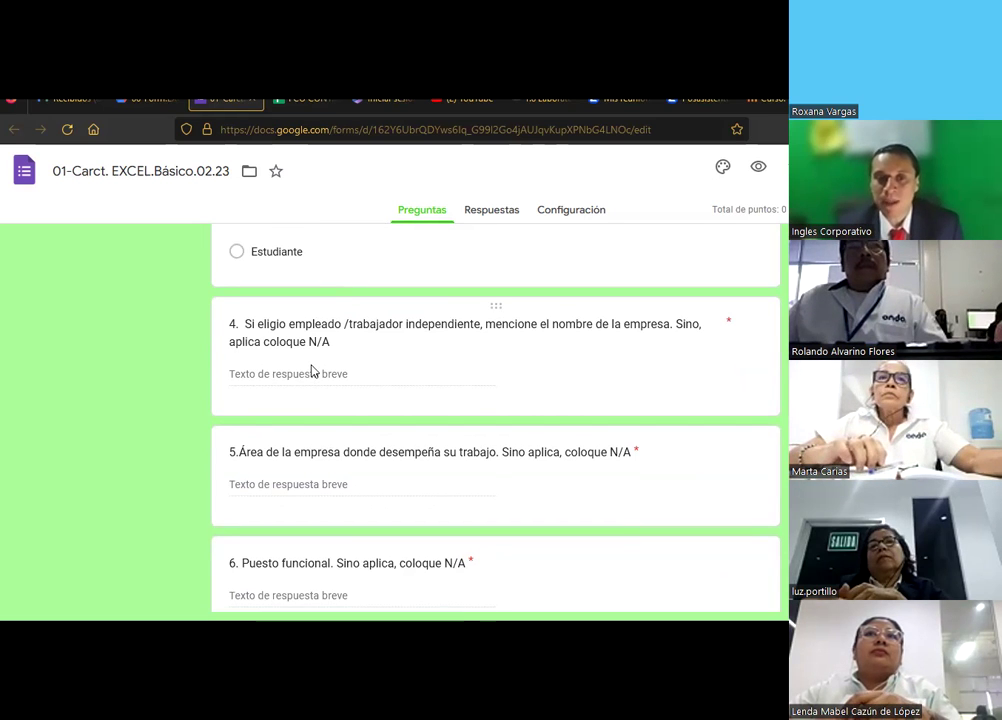
scroll(336, 310, down, 4)
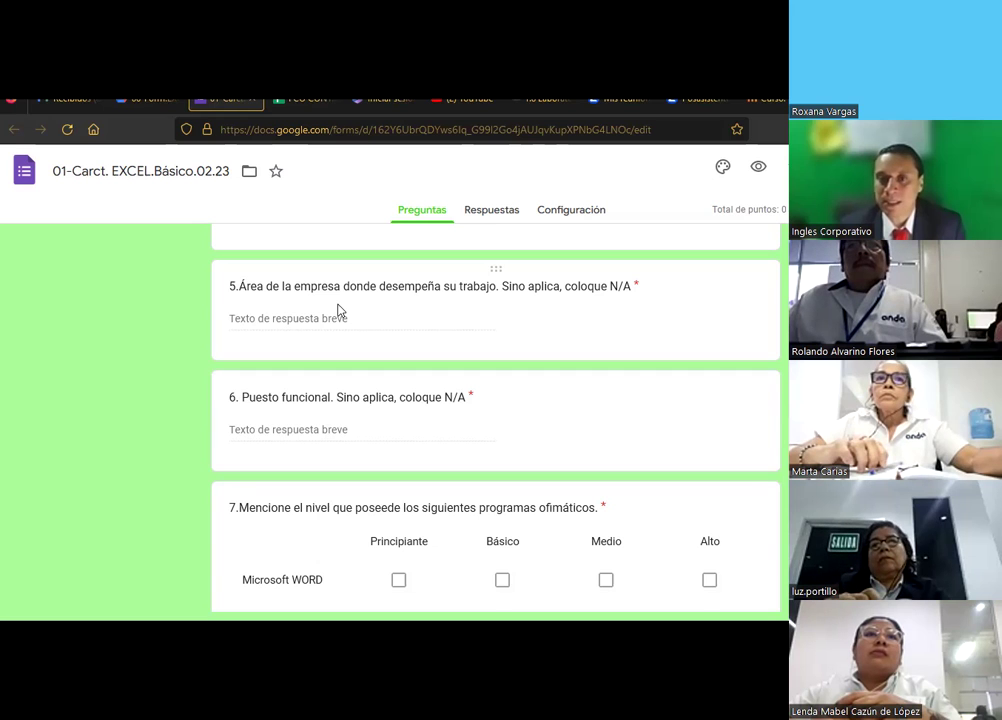
scroll(338, 311, down, 1)
scroll(342, 292, down, 2)
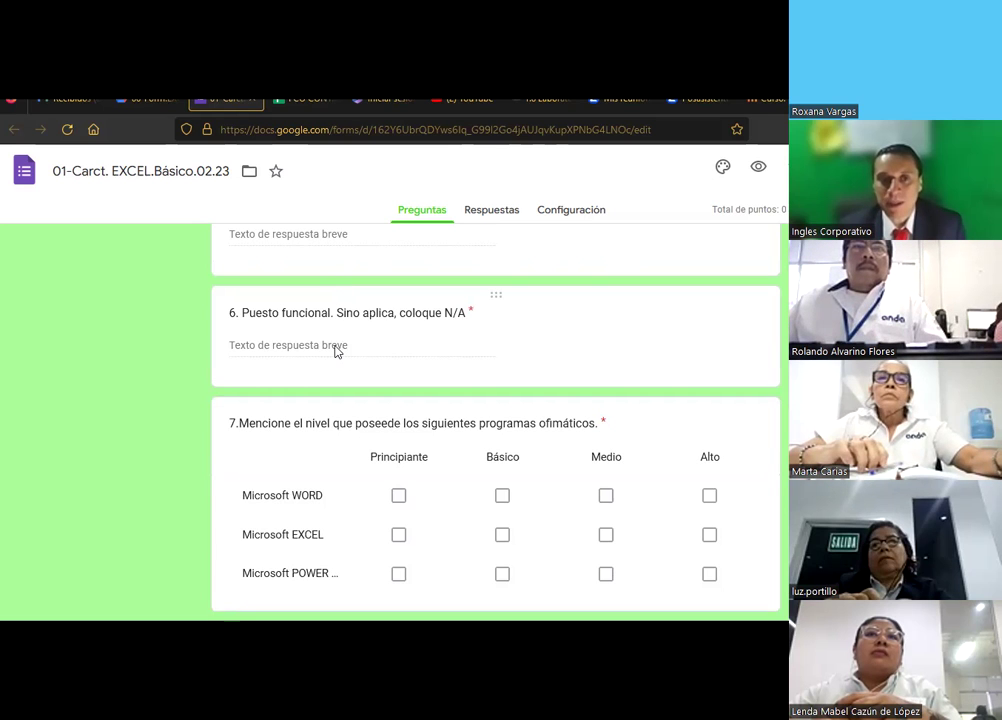
scroll(384, 328, up, 2)
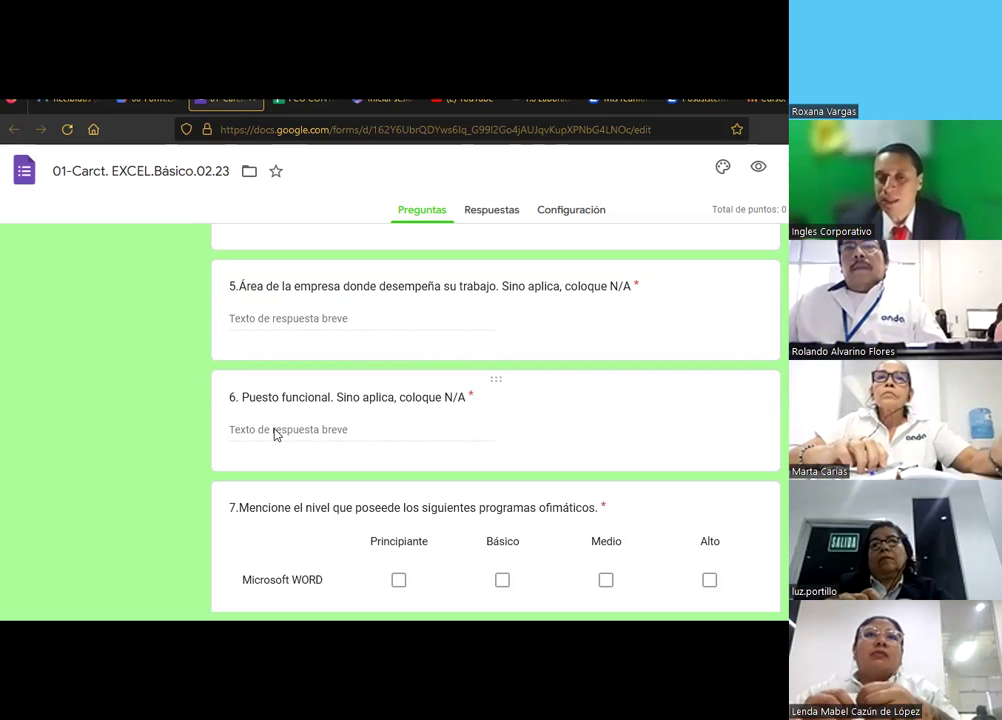
scroll(276, 434, down, 1)
scroll(276, 434, down, 1)
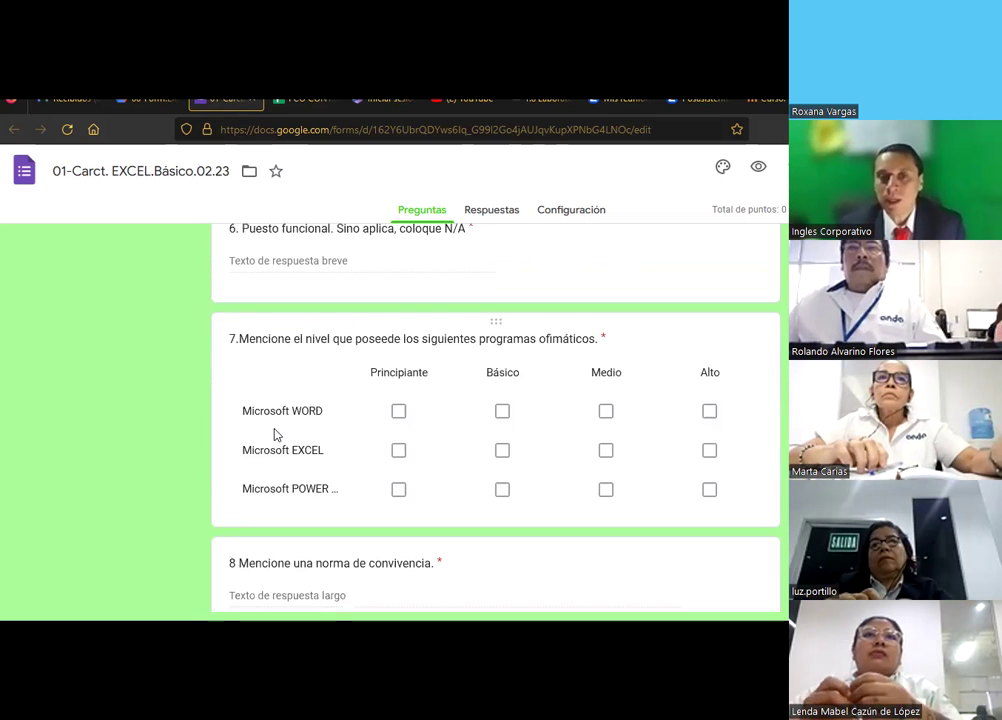
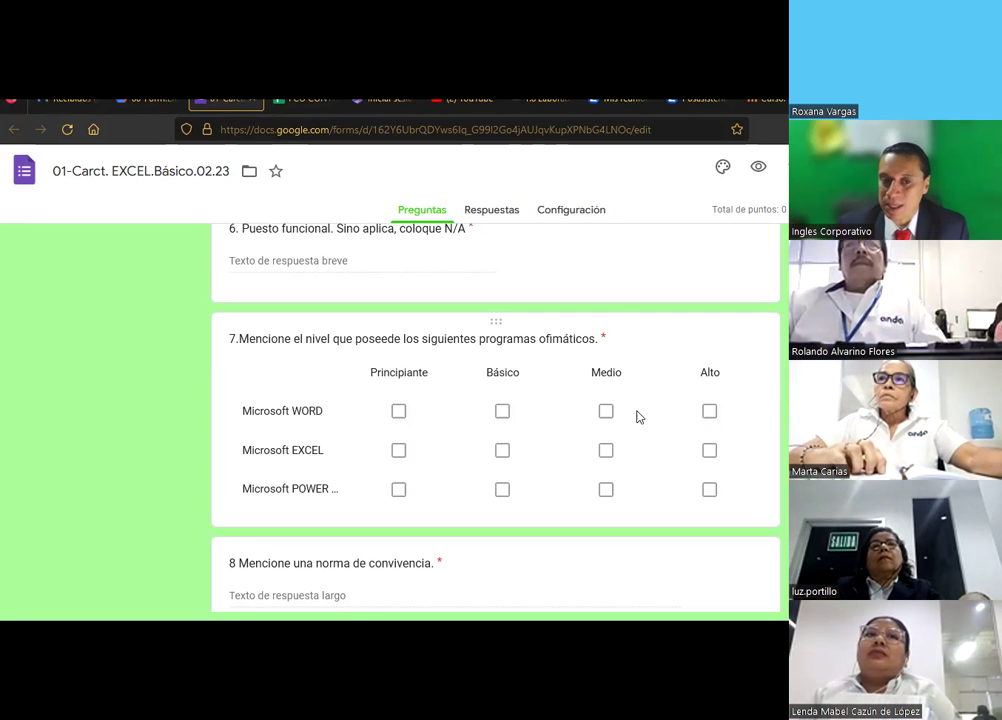
Bring up thumbnails of the open File Explorer windows over the survey form
mouse_move(271, 608)
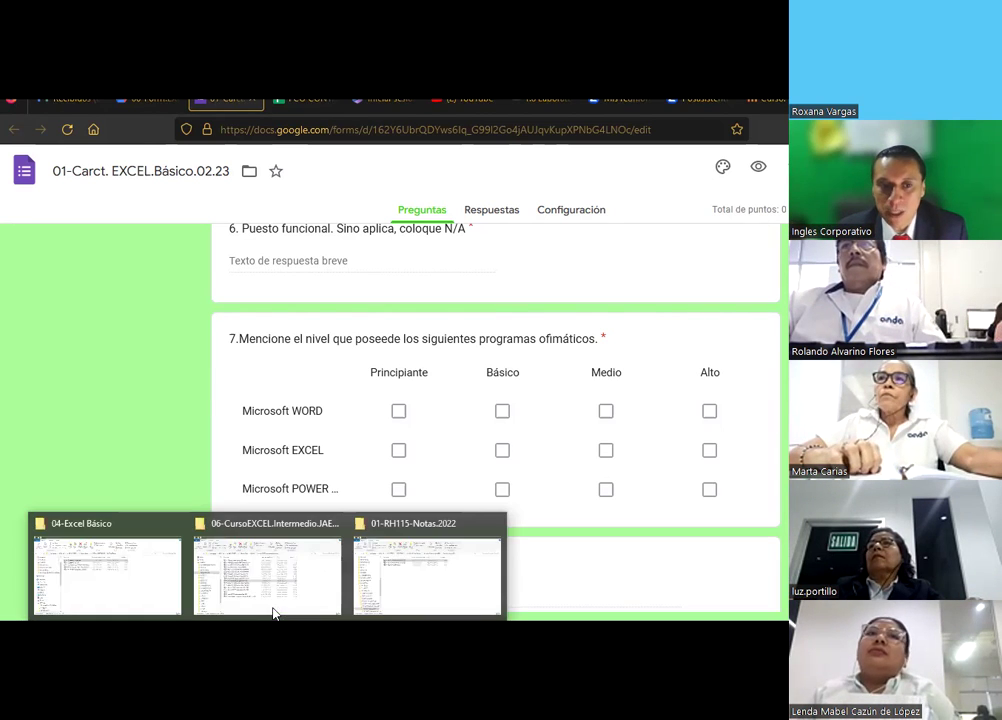
click(113, 530)
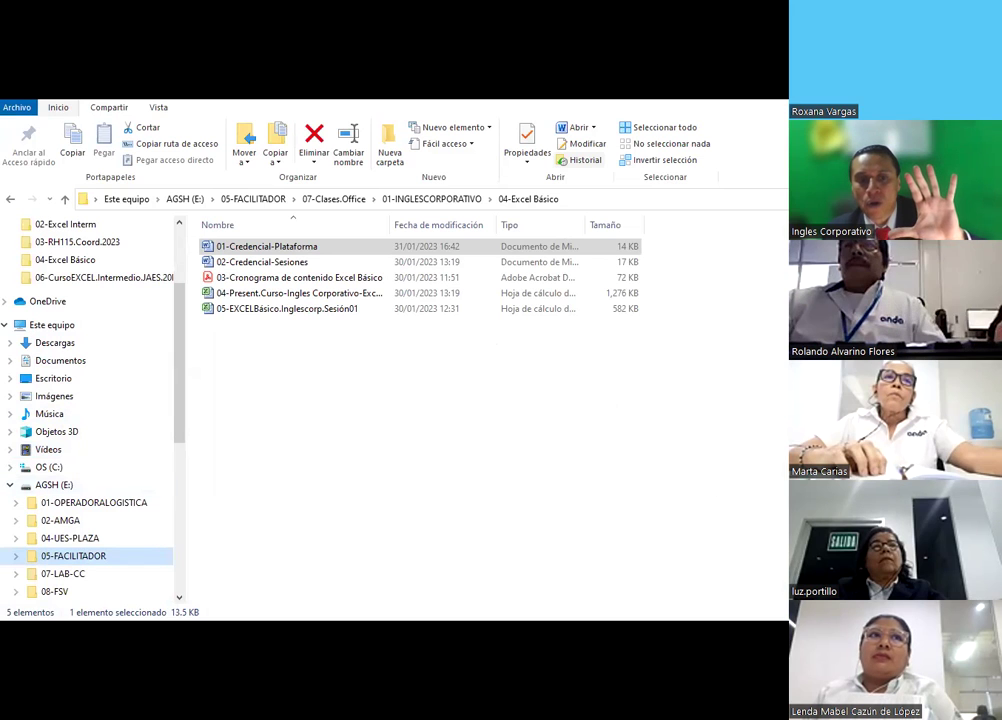
mouse_move(300, 630)
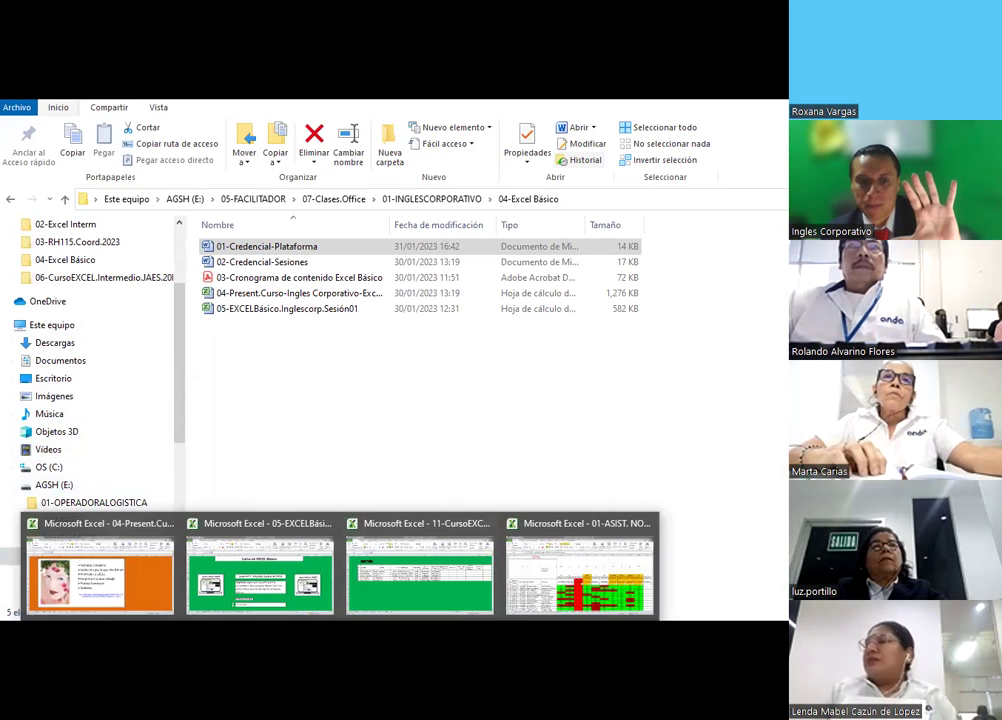
key(alt+Tab)
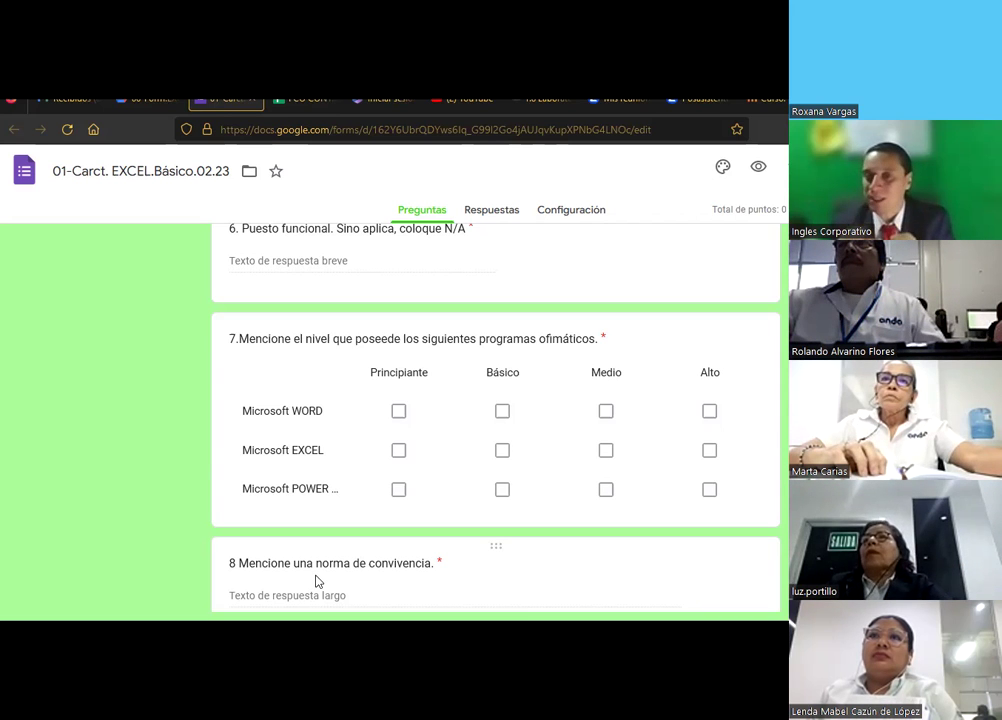
scroll(316, 581, down, 2)
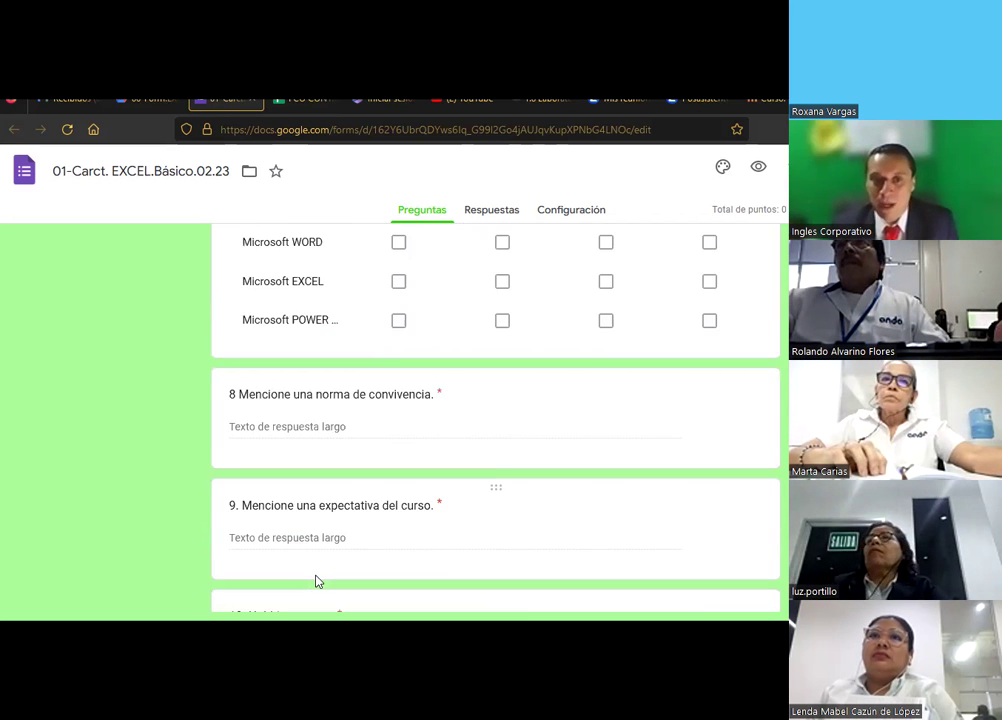
scroll(316, 581, down, 1)
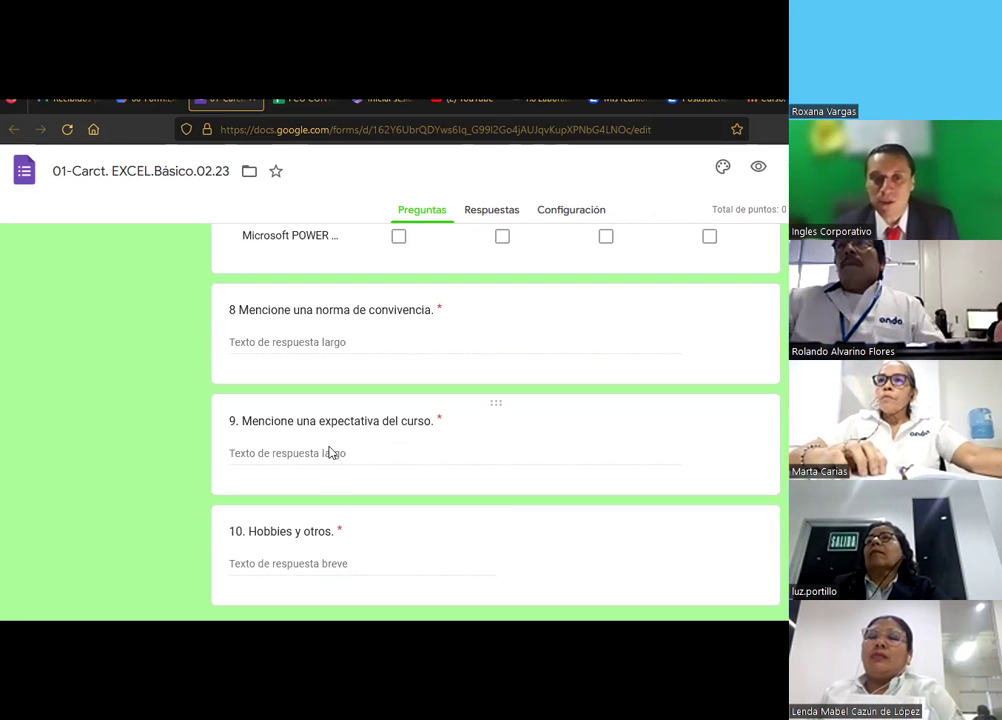
scroll(330, 453, down, 3)
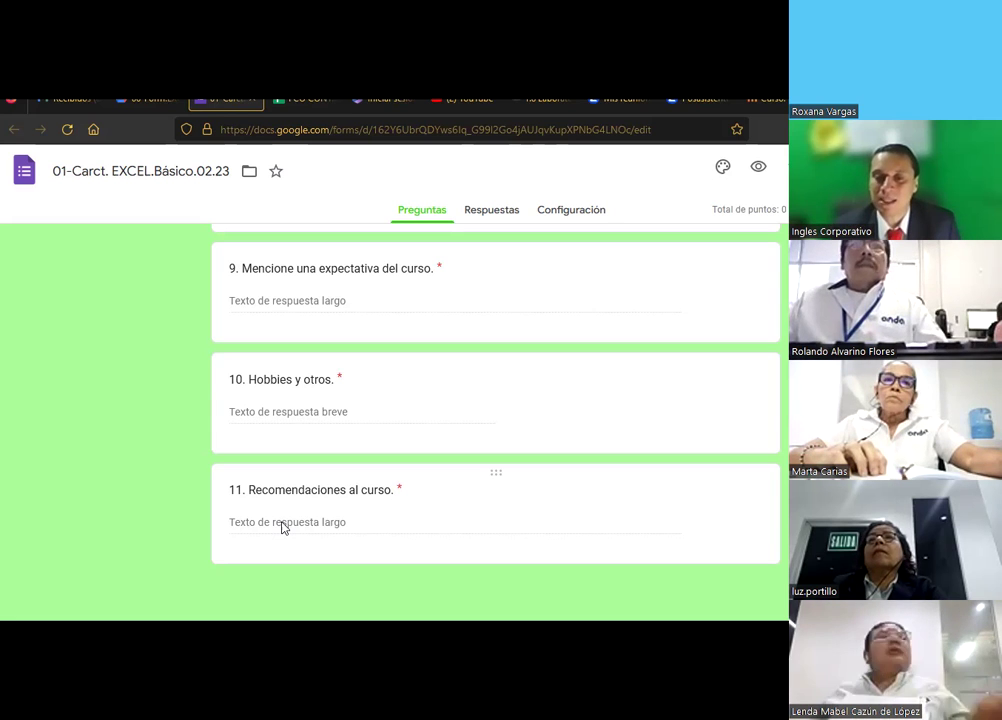
scroll(282, 527, up, 5)
scroll(282, 522, up, 5)
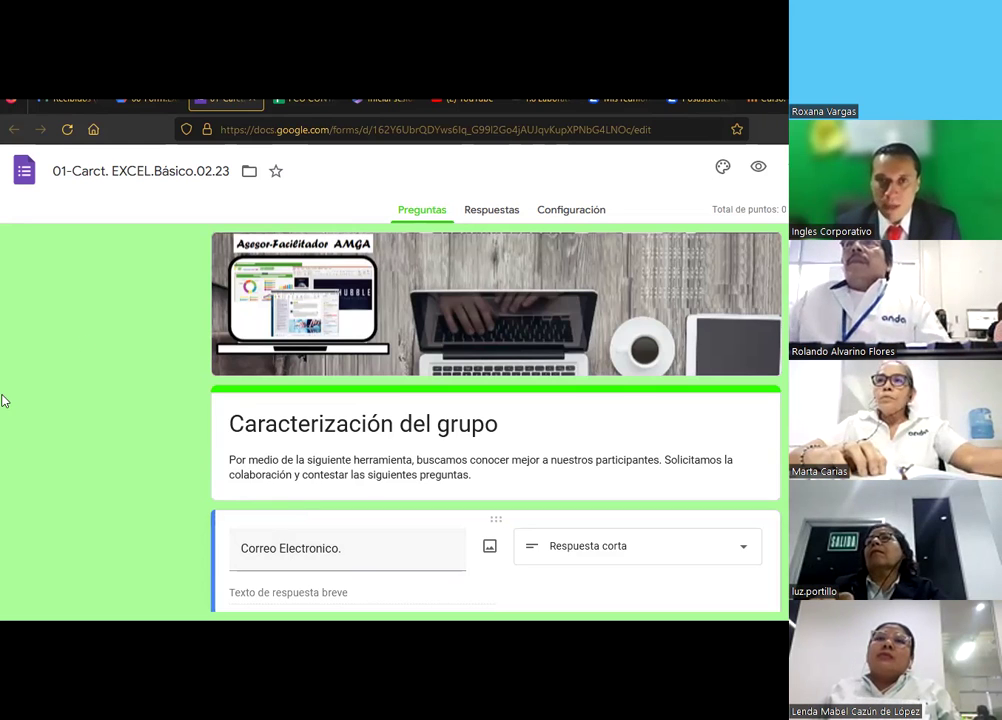
Select the form editor's full web address in the browser address bar and dismiss the suggestions
click(308, 131)
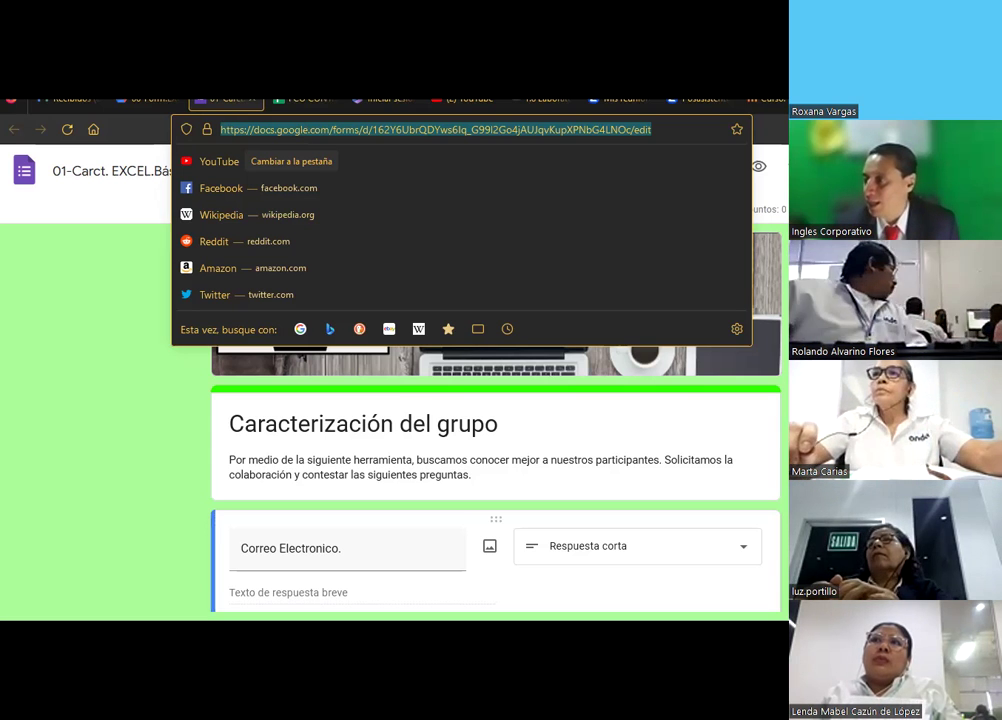
key(Escape)
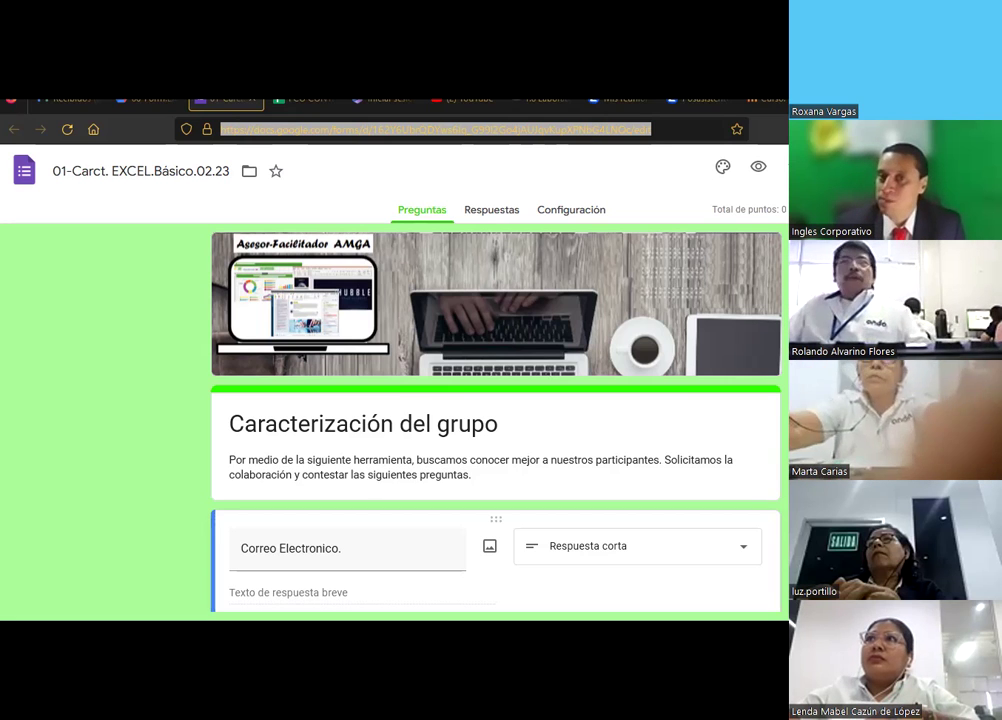
click(150, 101)
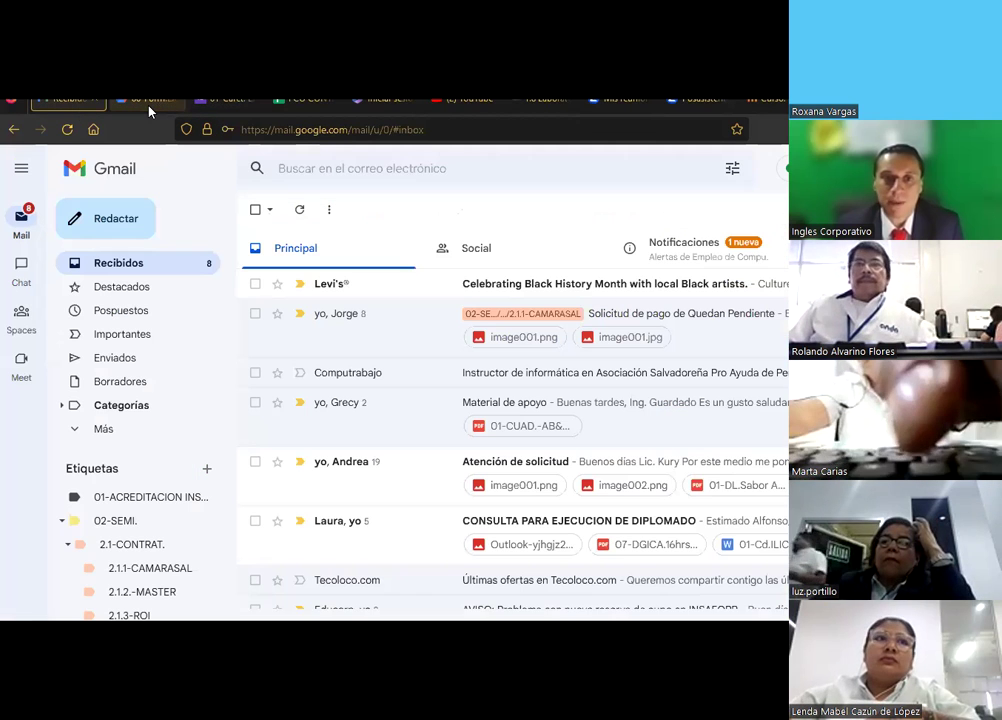
click(70, 101)
click(150, 103)
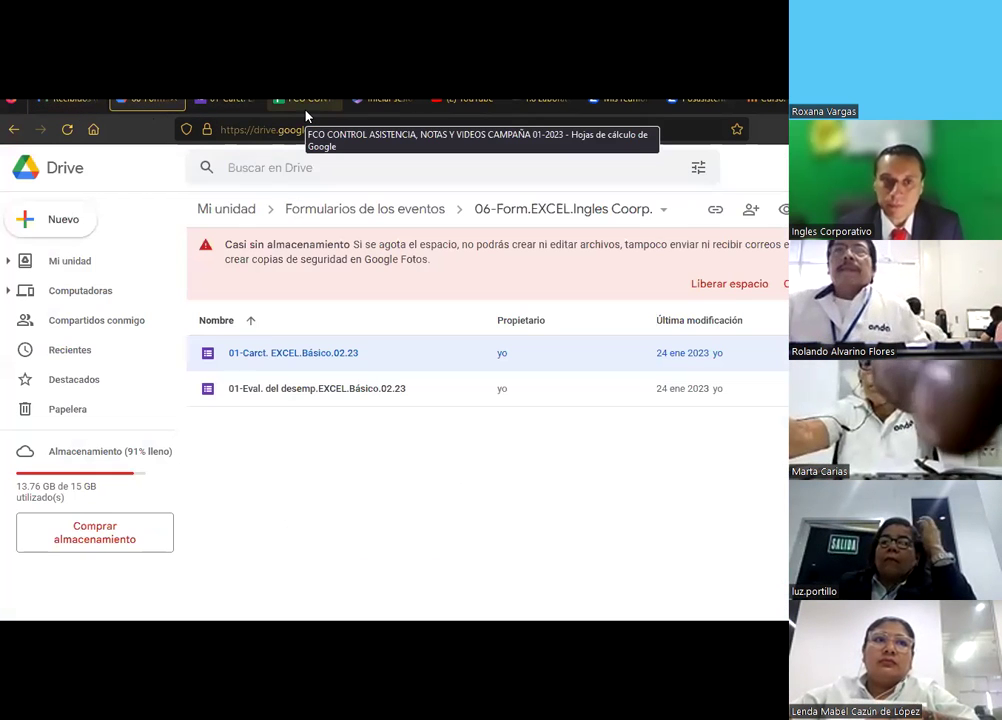
click(335, 105)
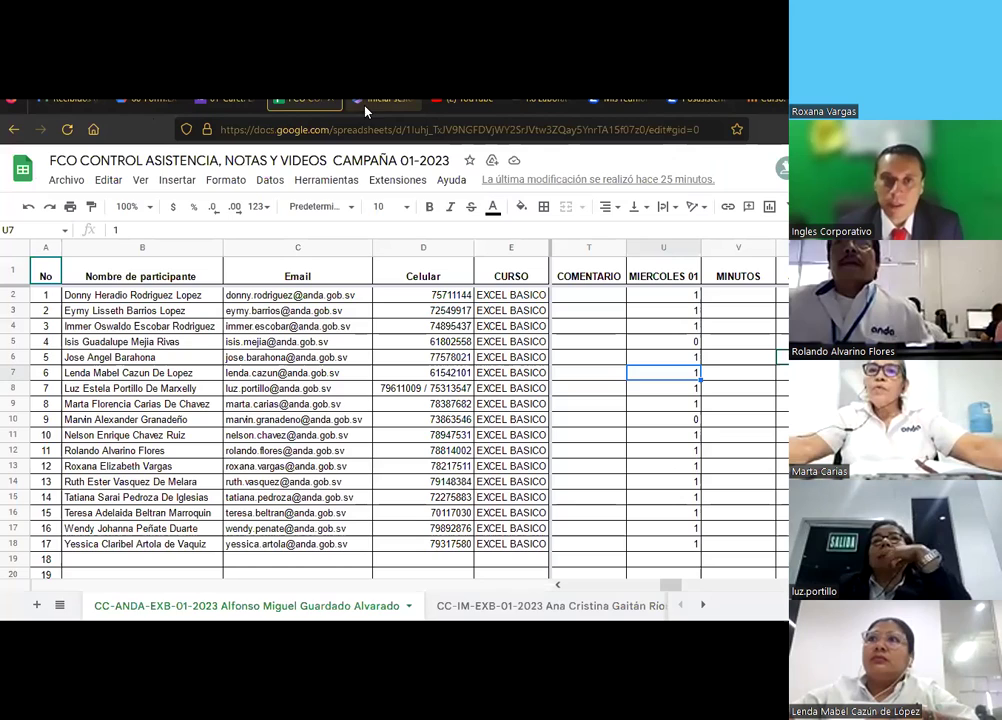
key(ctrl+Tab)
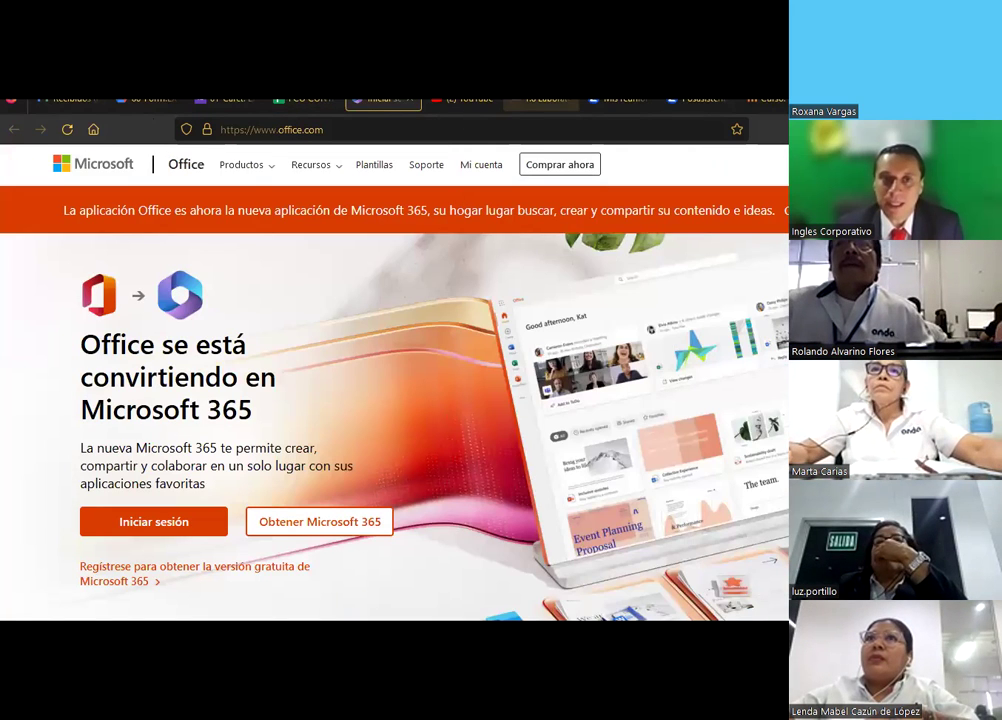
click(241, 103)
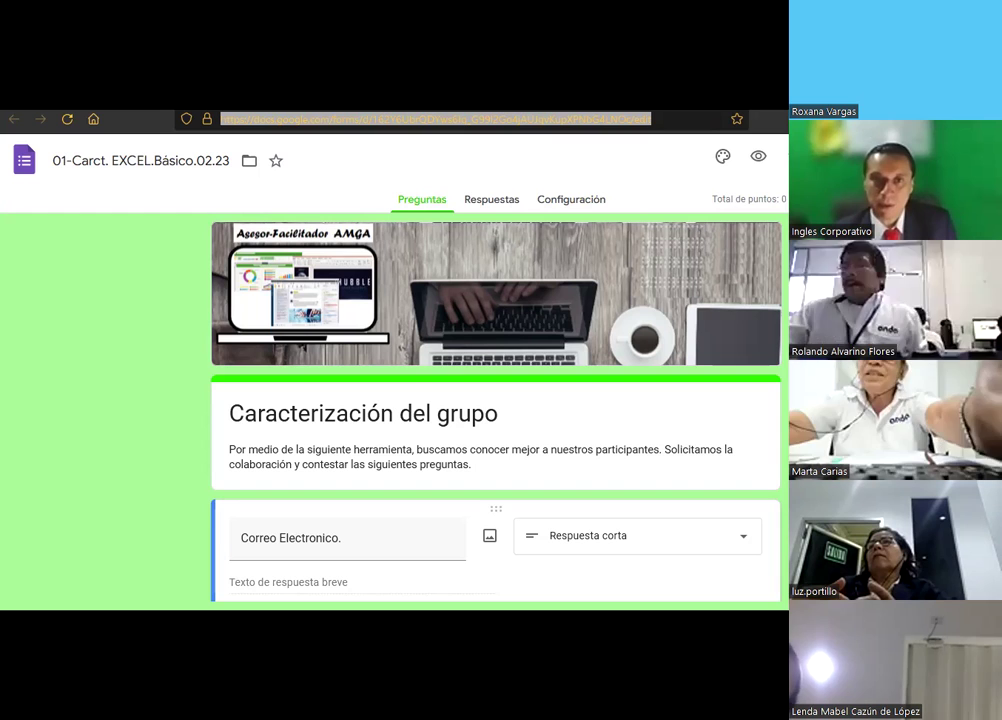
Open the Respuestas view, which shows 0 responses, and link it to a new responses spreadsheet
click(513, 205)
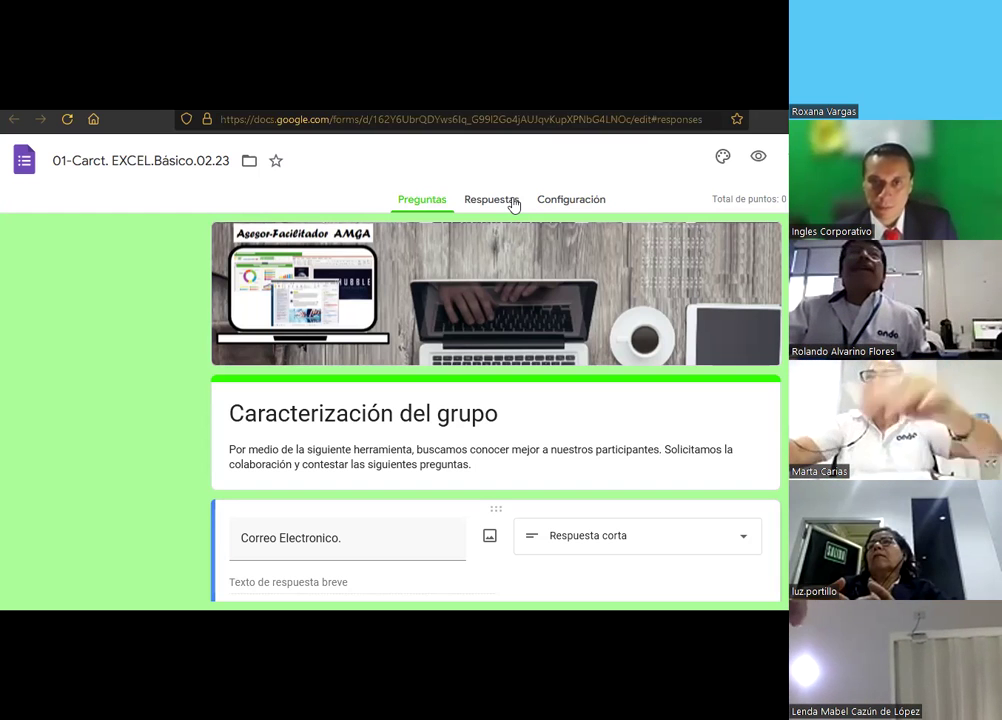
click(508, 205)
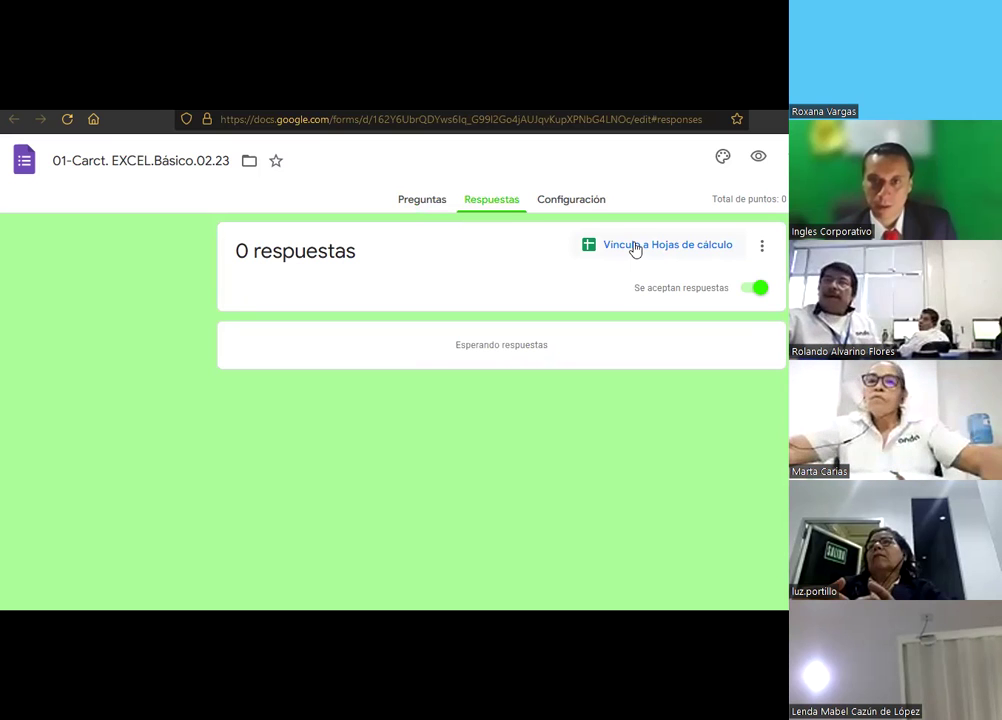
click(634, 248)
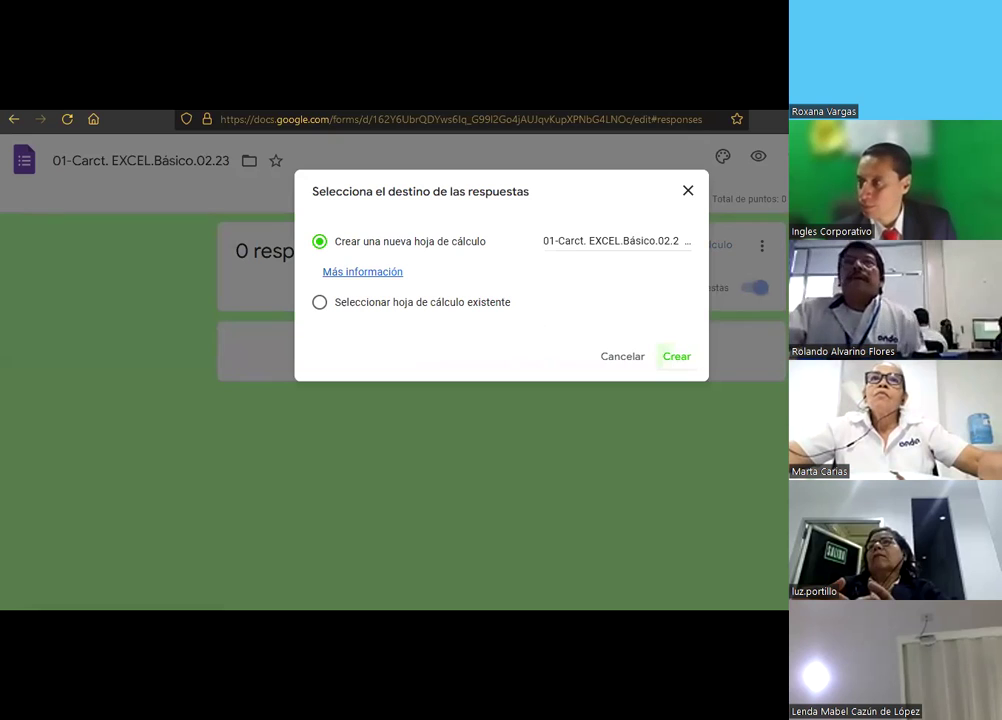
click(671, 356)
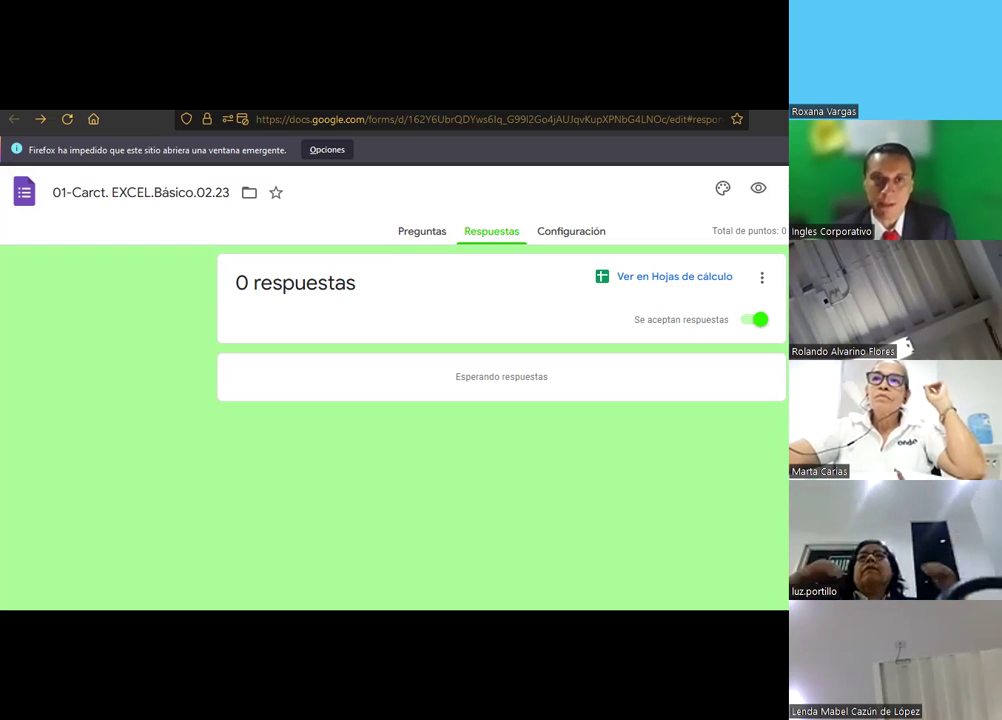
Open the '01-Carct. EXCEL.Básico.02.23 (Respuestas)' spreadsheet from the Drive folder
key(ctrl+Tab)
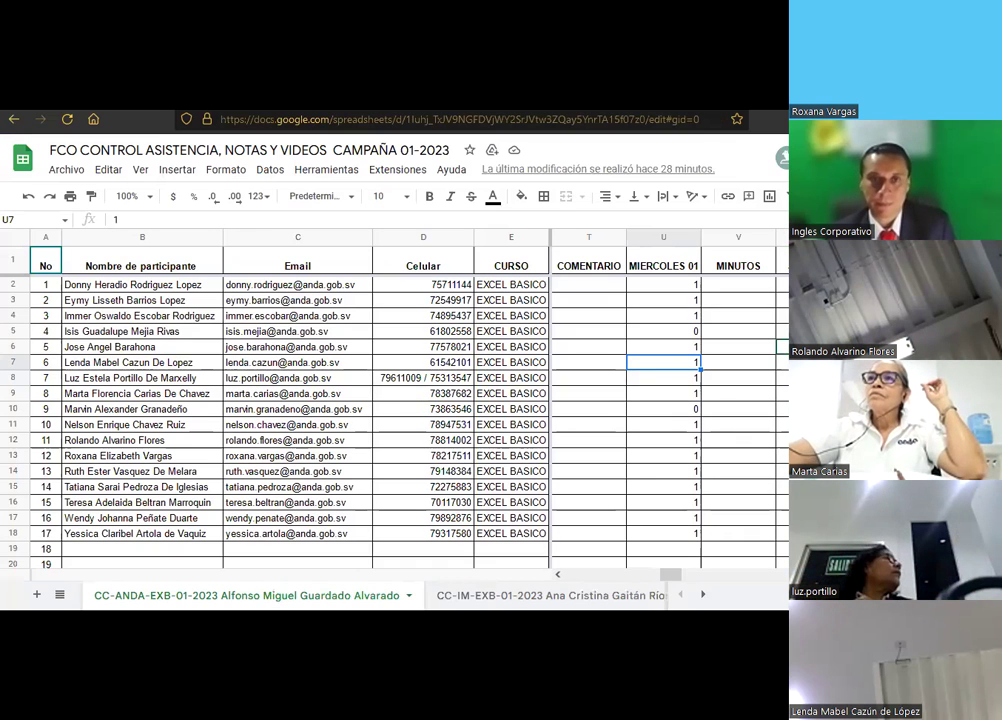
key(ctrl+shift+Tab)
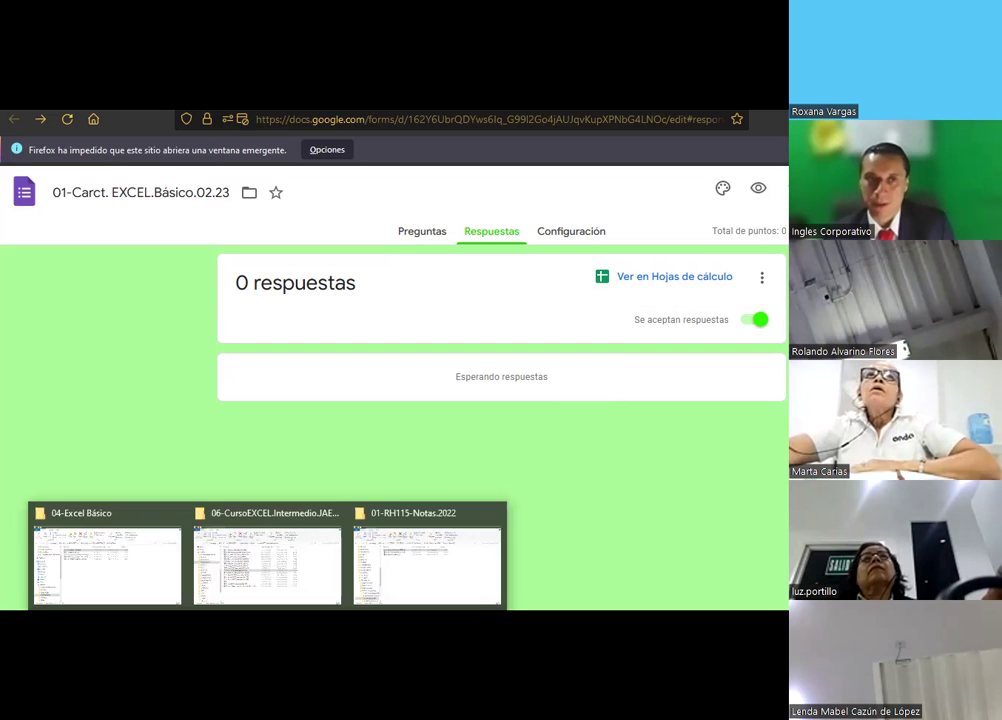
click(268, 560)
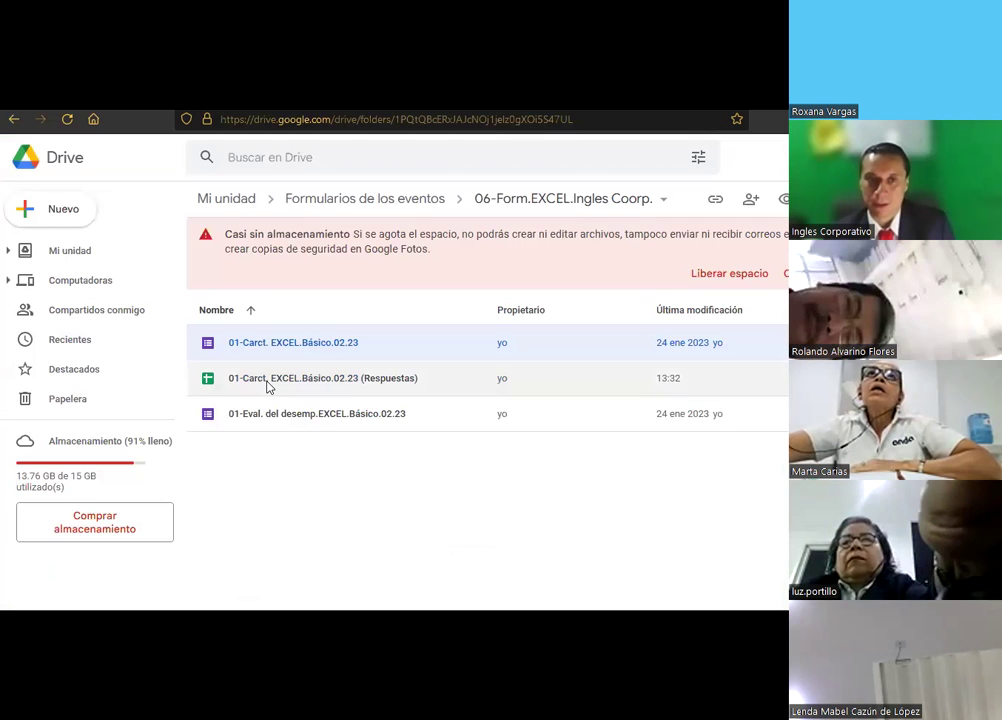
double_click(268, 380)
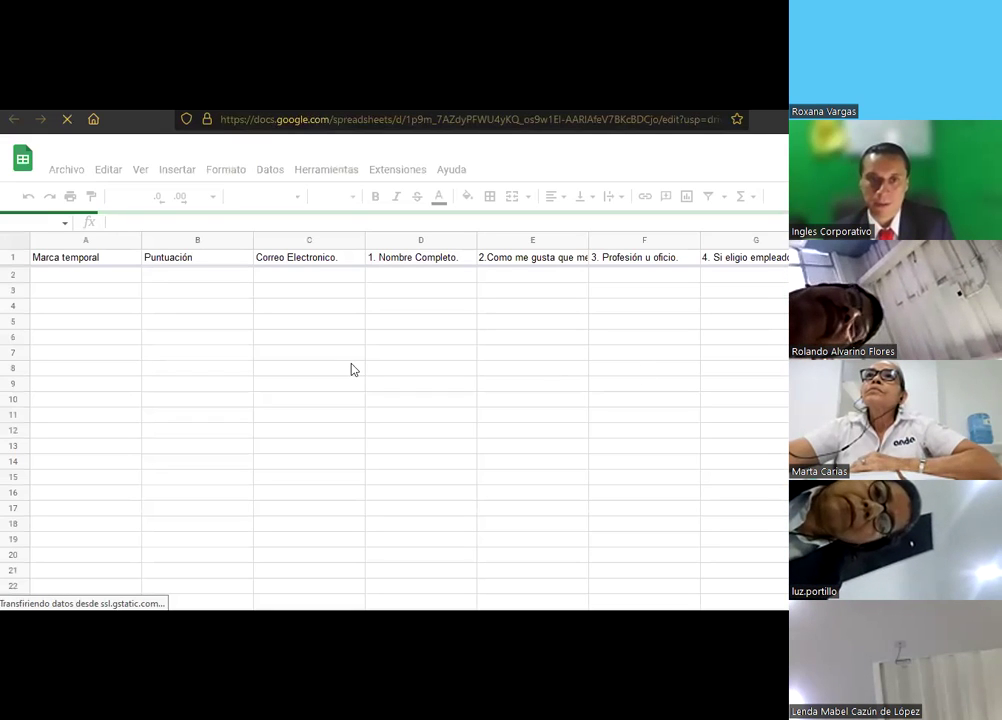
Narrow column C, Correo Electronico, to a thin strip so the answer columns shift left
click(356, 240)
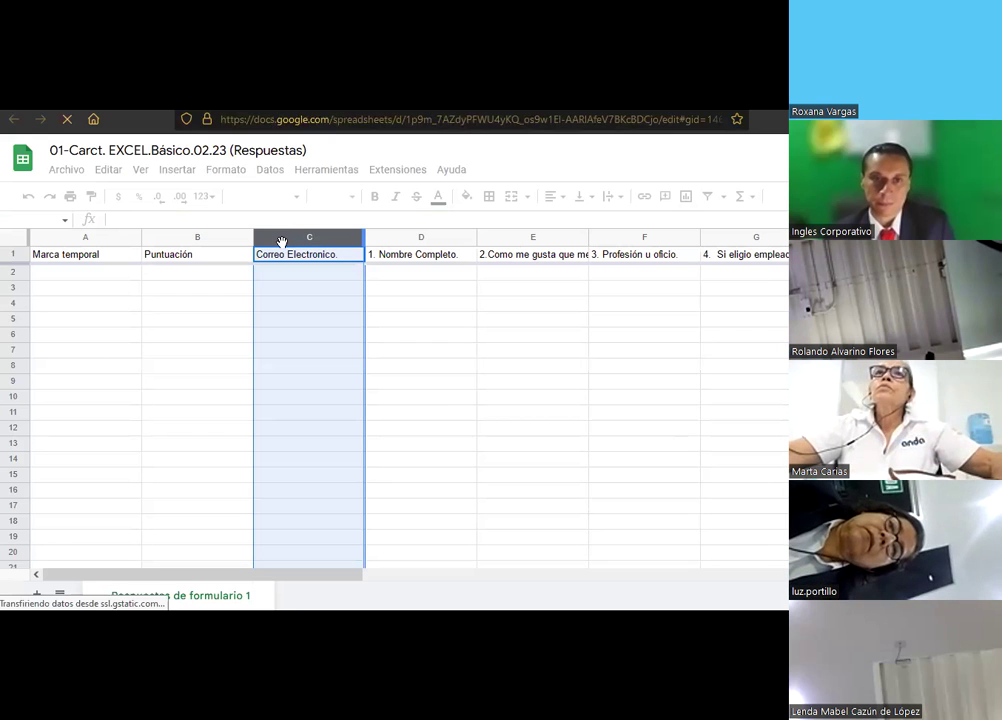
drag(364, 237, 287, 237)
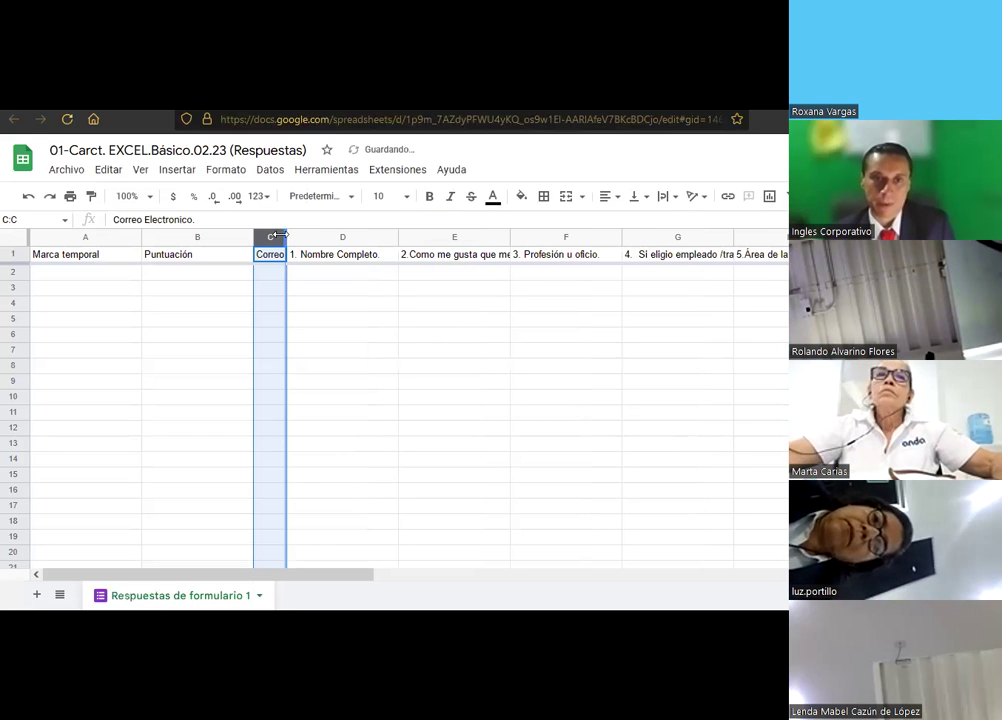
click(354, 290)
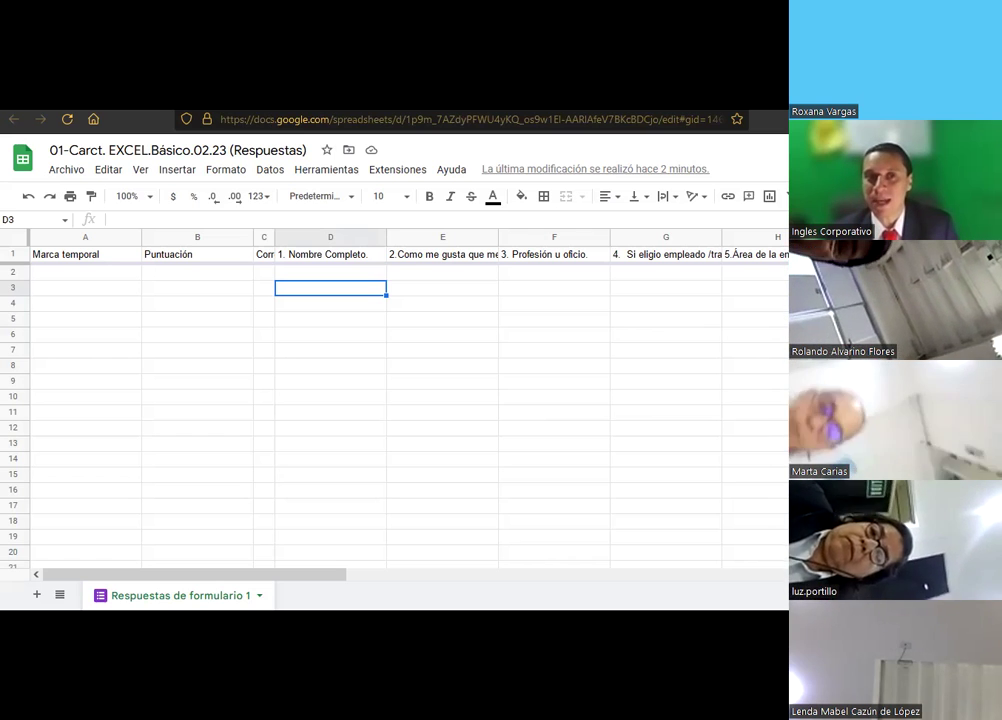
Review the form's questions in Preguntas, then scroll through the respondent preview
key(ctrl+w)
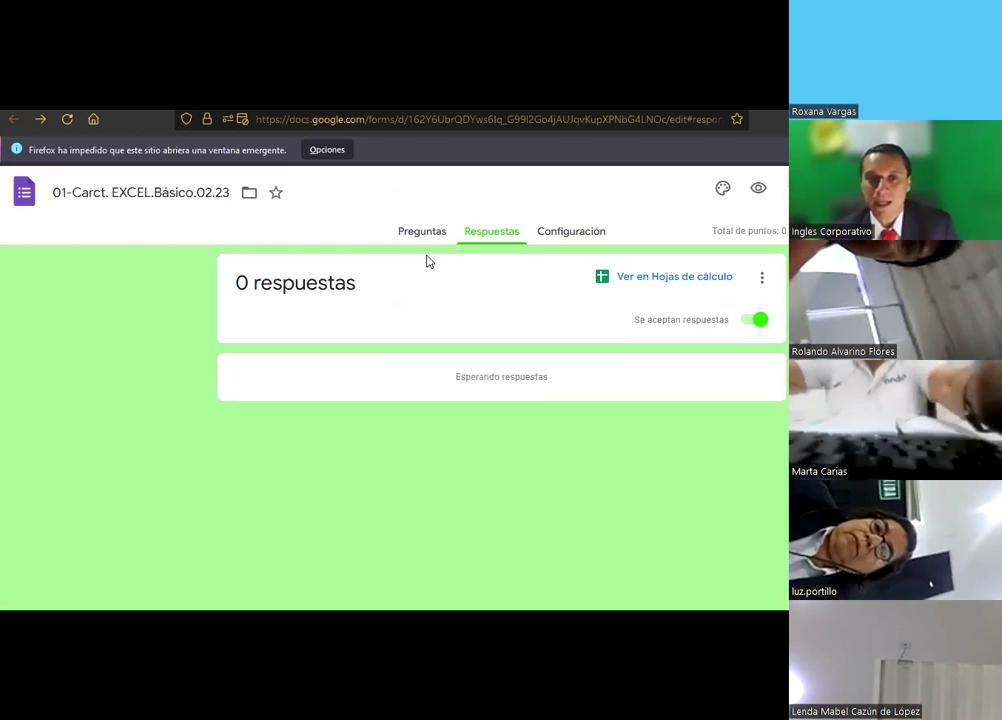
click(440, 236)
scroll(427, 410, down, 10)
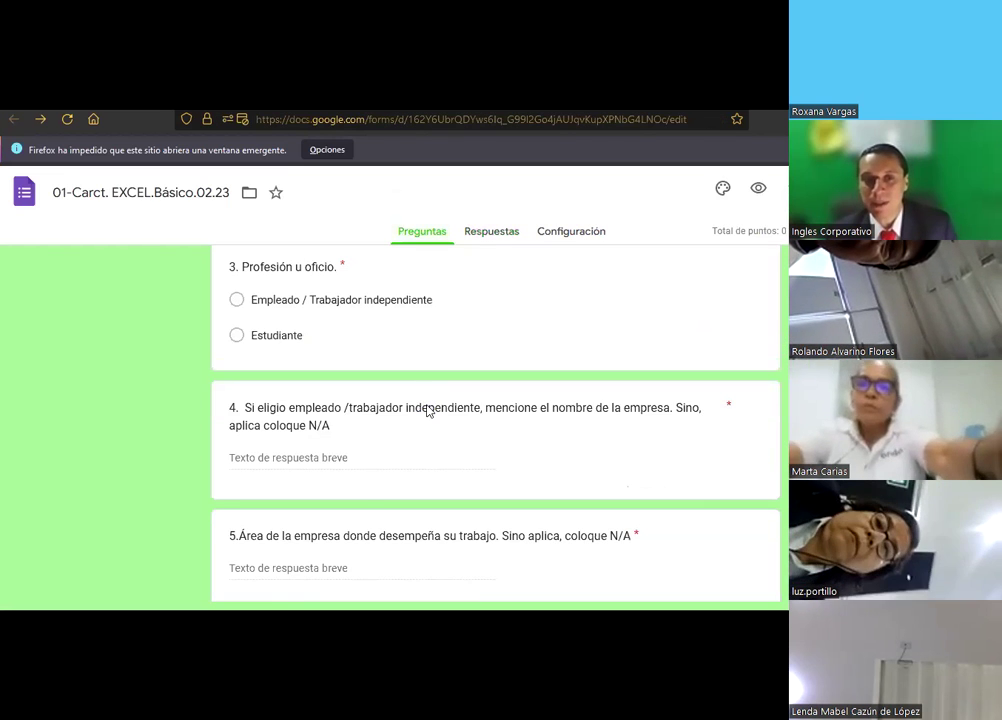
scroll(281, 586, down, 10)
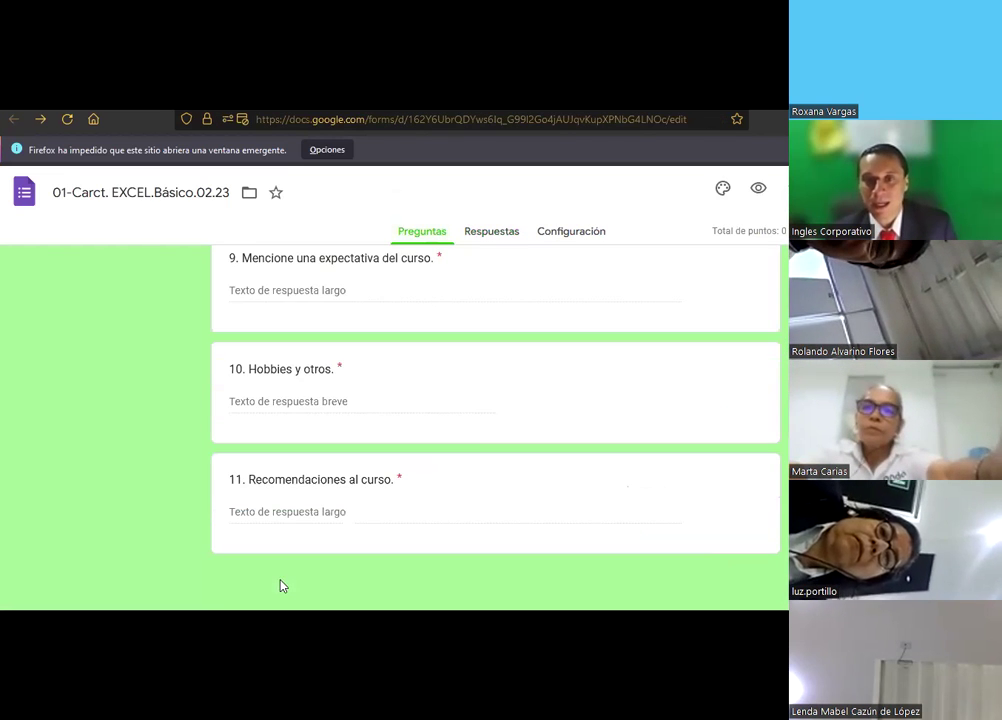
click(751, 196)
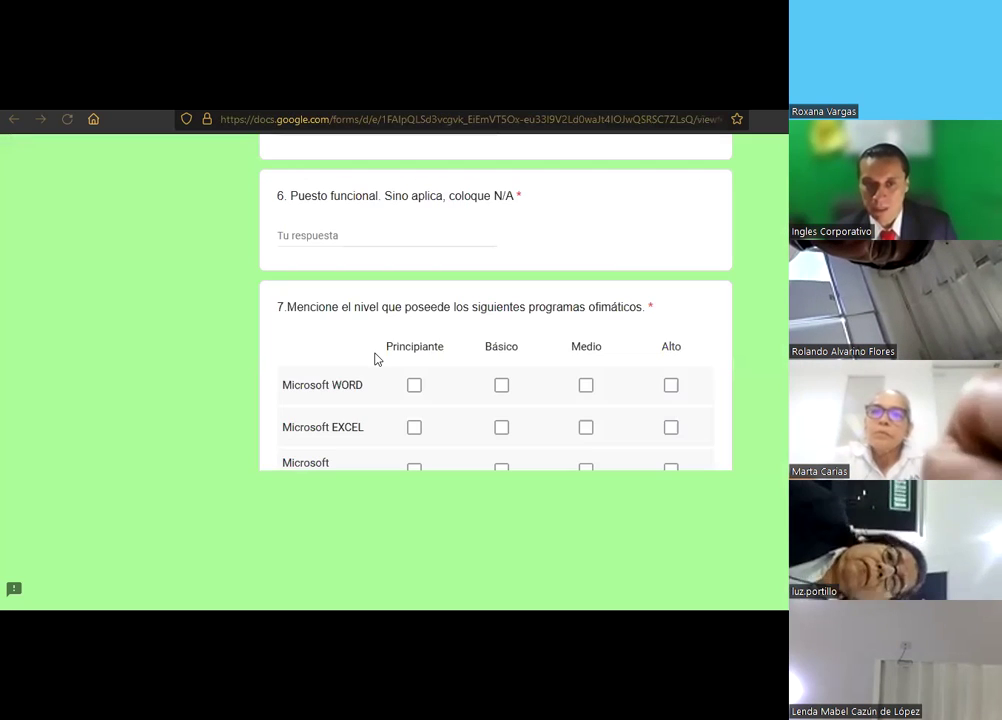
scroll(376, 358, down, 10)
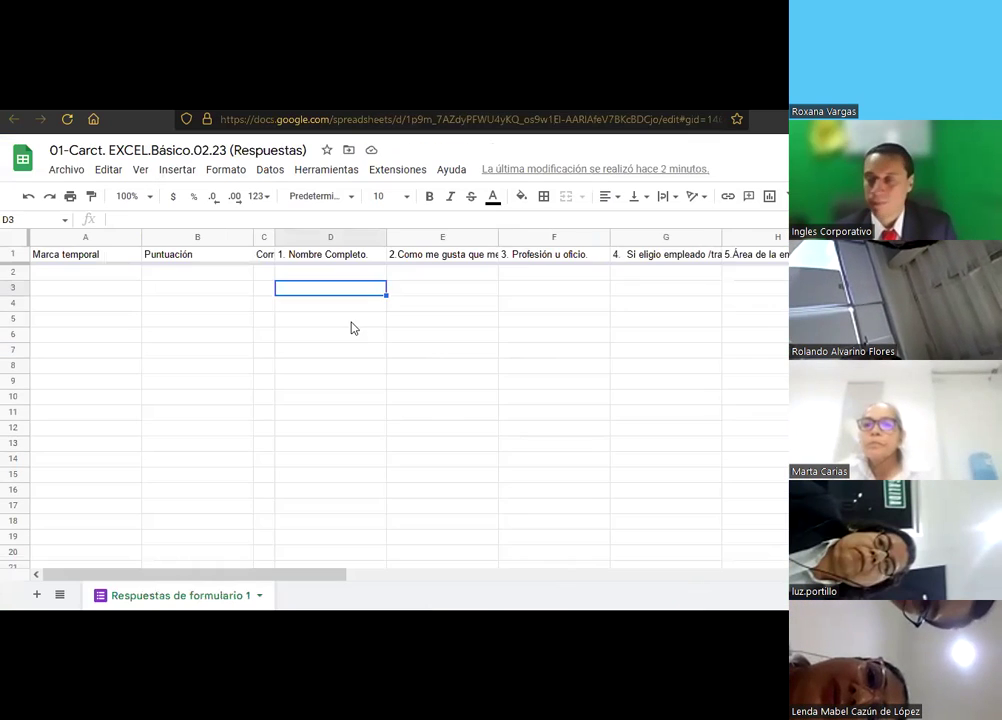
Select cell D5 and wait for the first response to appear in row 2
click(359, 321)
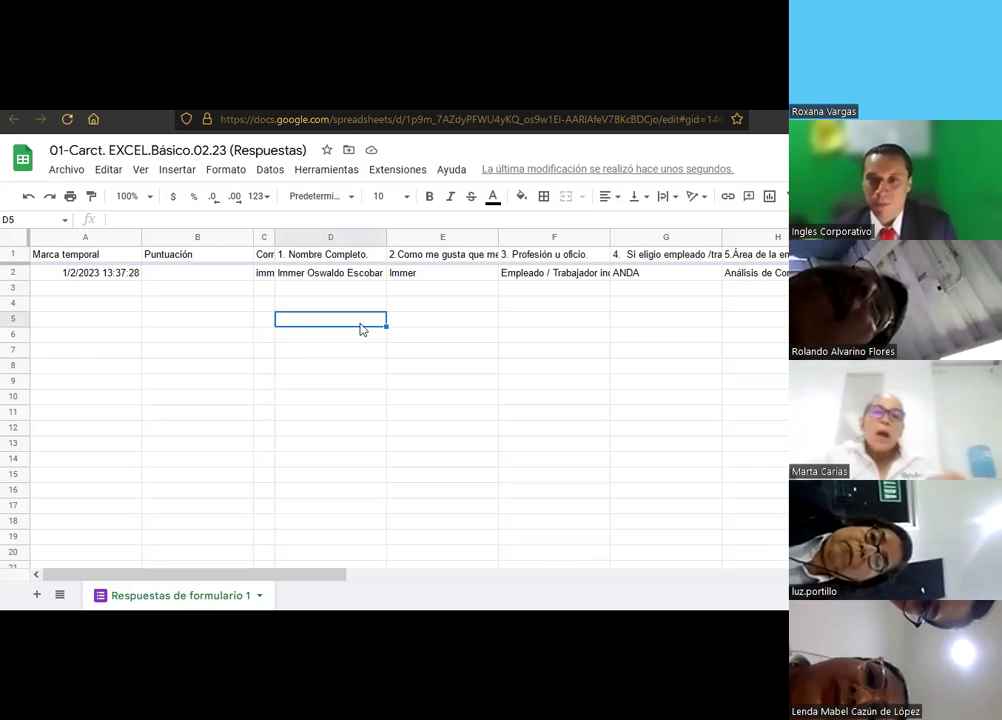
Narrow the Puntuación column B and browse across the responses in rows 2–5
drag(253, 237, 206, 483)
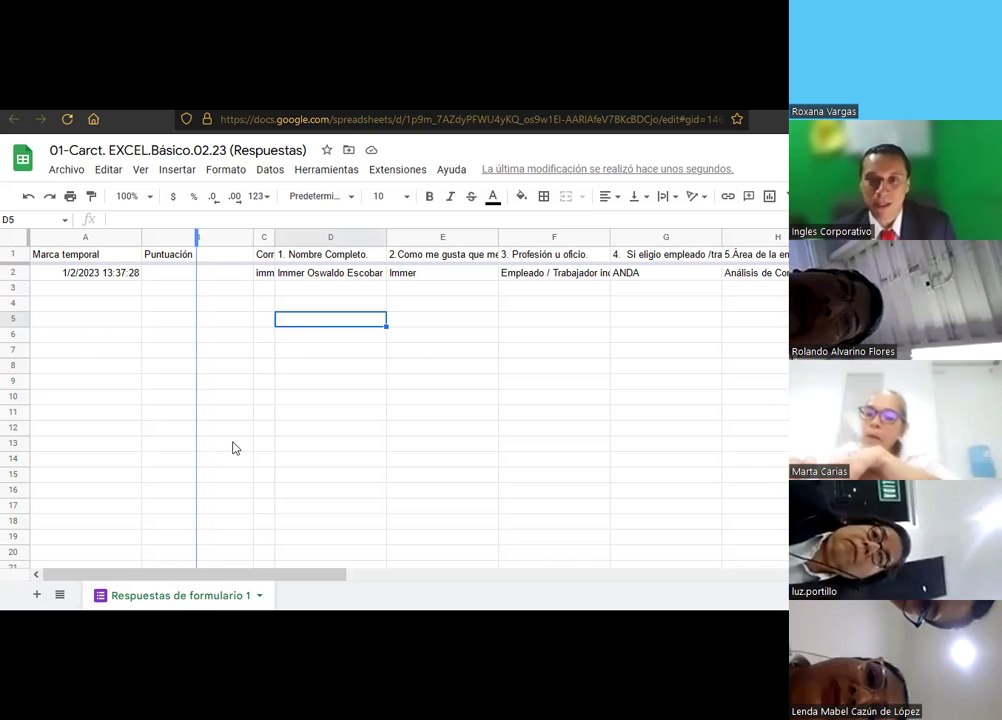
drag(247, 483, 246, 583)
drag(377, 578, 491, 582)
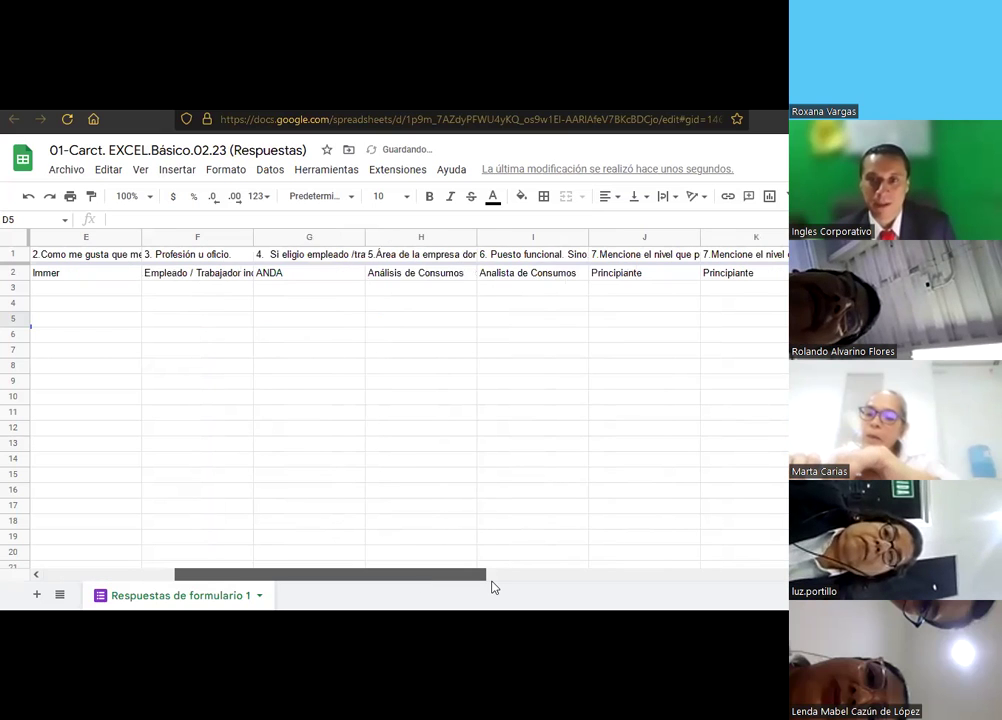
click(491, 578)
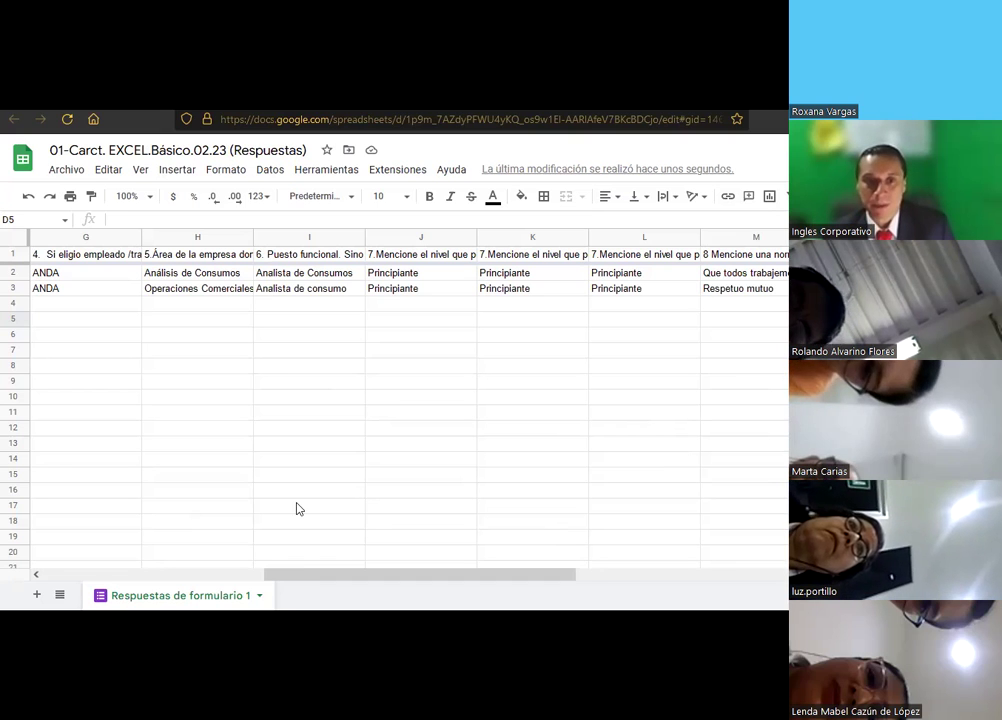
drag(369, 577, 208, 577)
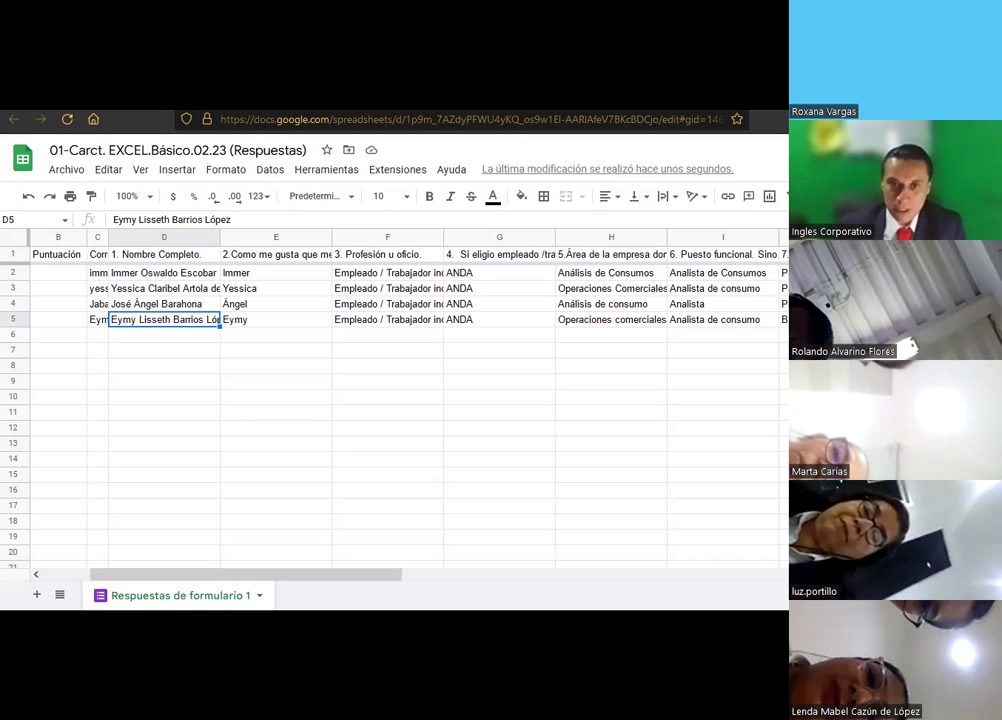
Widen column K and set header K1 to Middle vertical alignment with text wrapping
drag(153, 578, 326, 576)
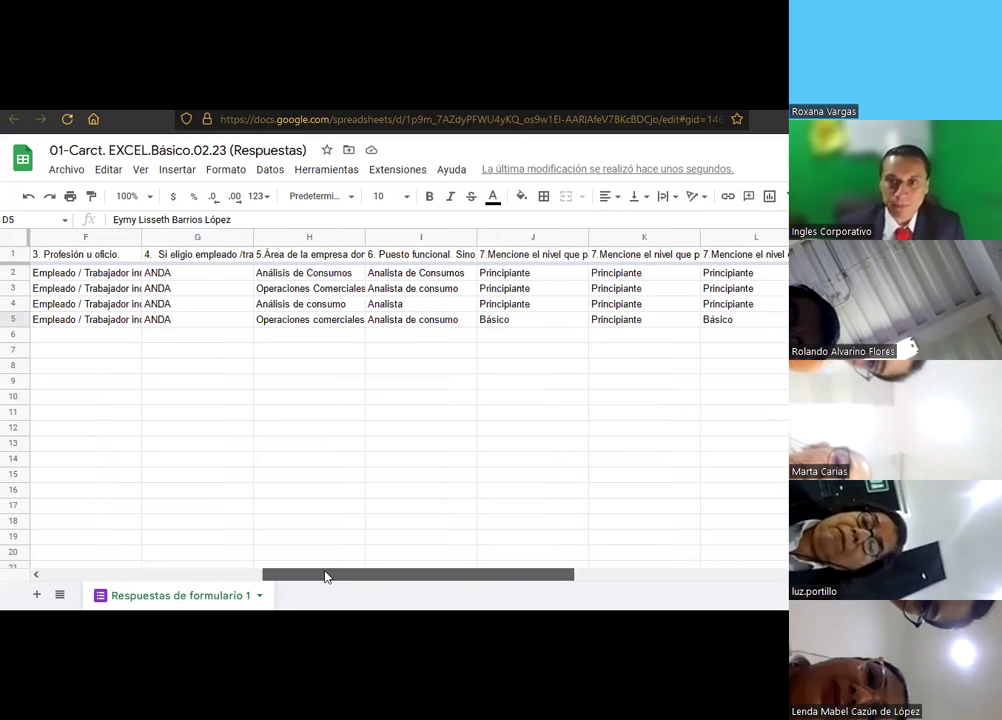
drag(701, 237, 784, 233)
click(647, 201)
click(655, 226)
click(677, 198)
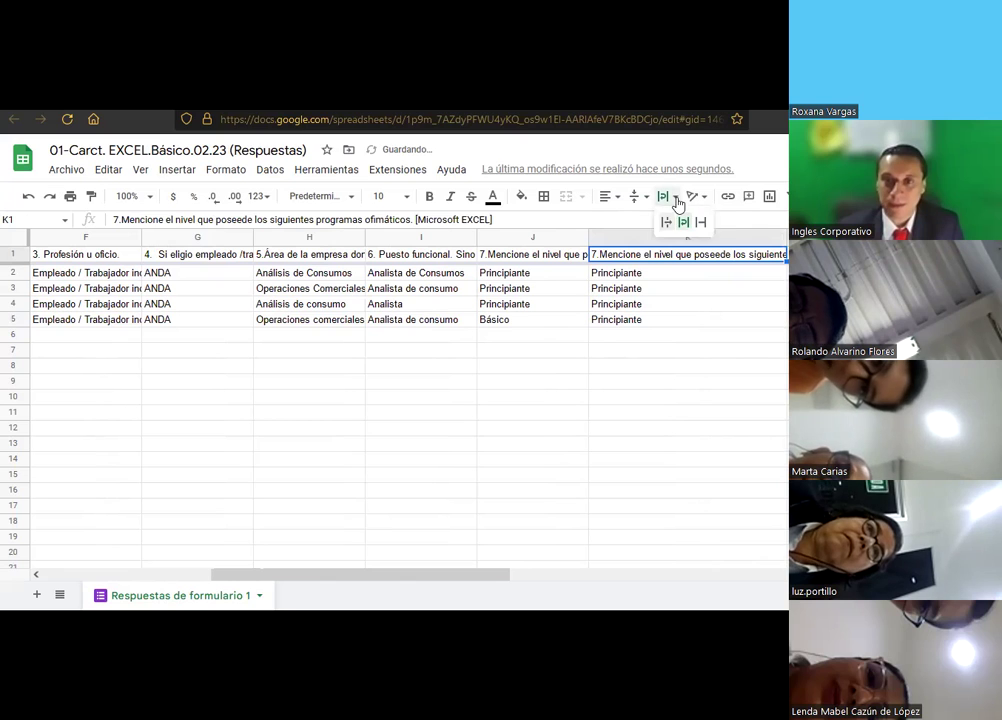
click(683, 222)
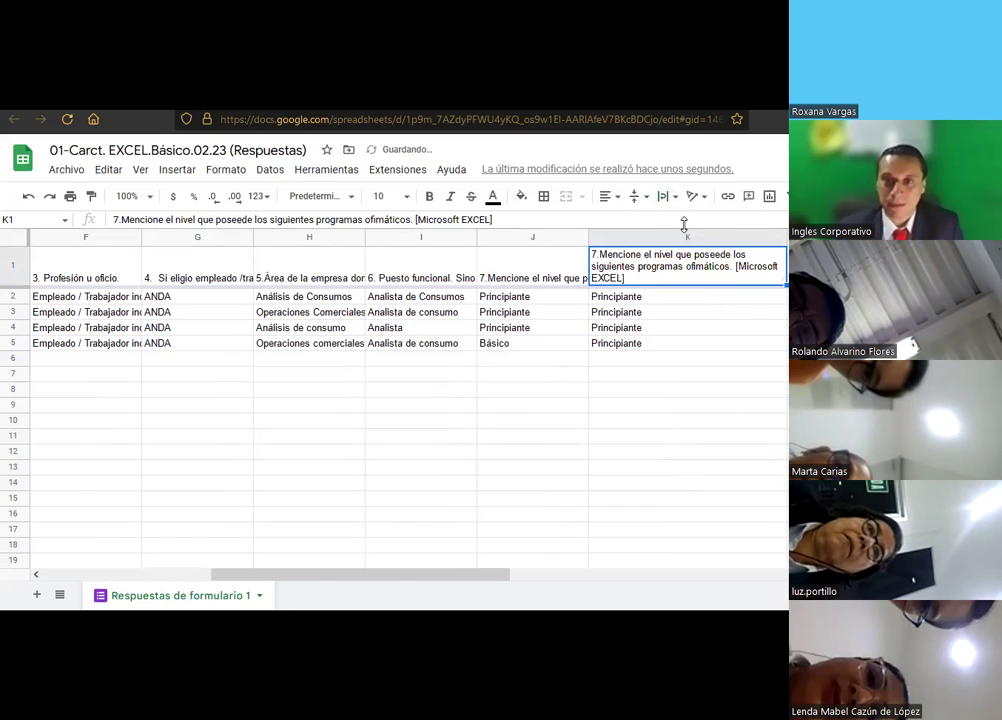
click(621, 395)
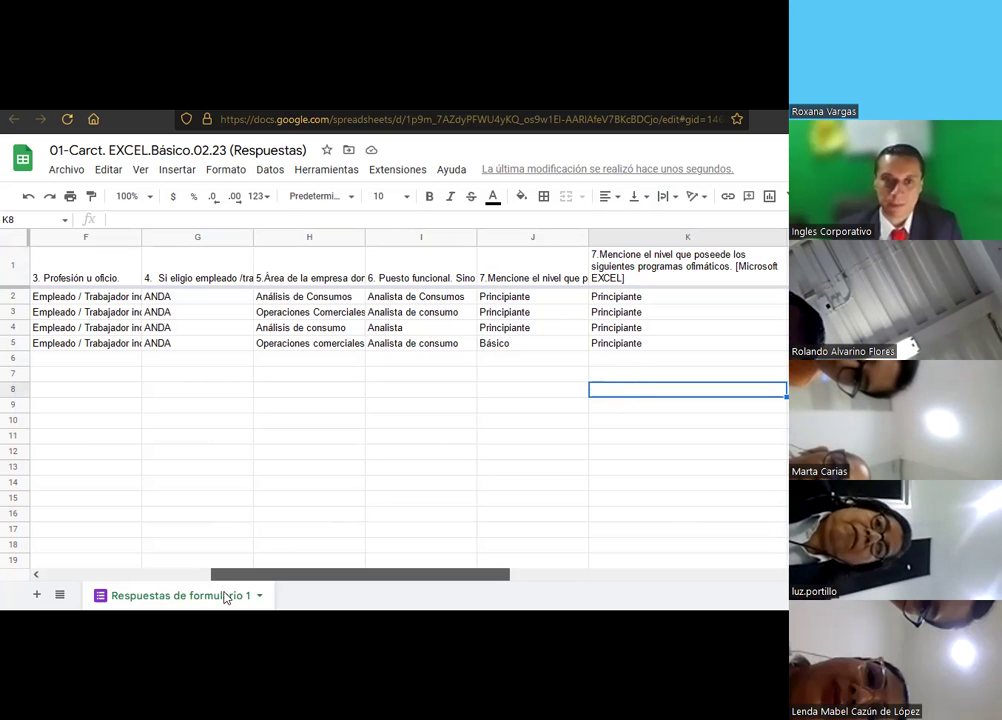
scroll(226, 597, left, 5)
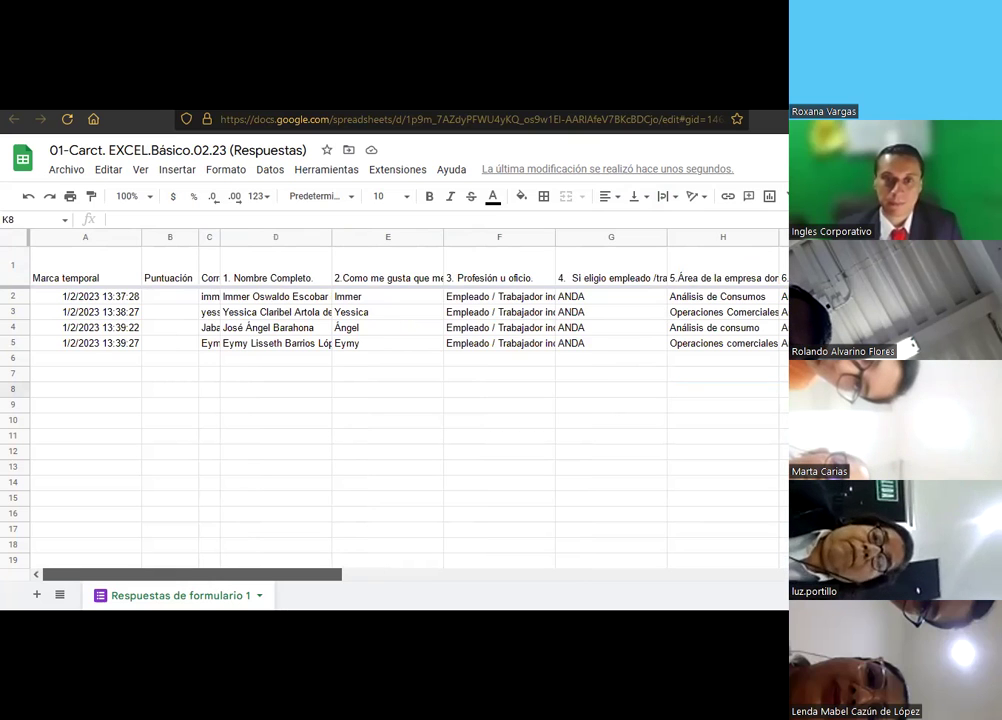
click(381, 298)
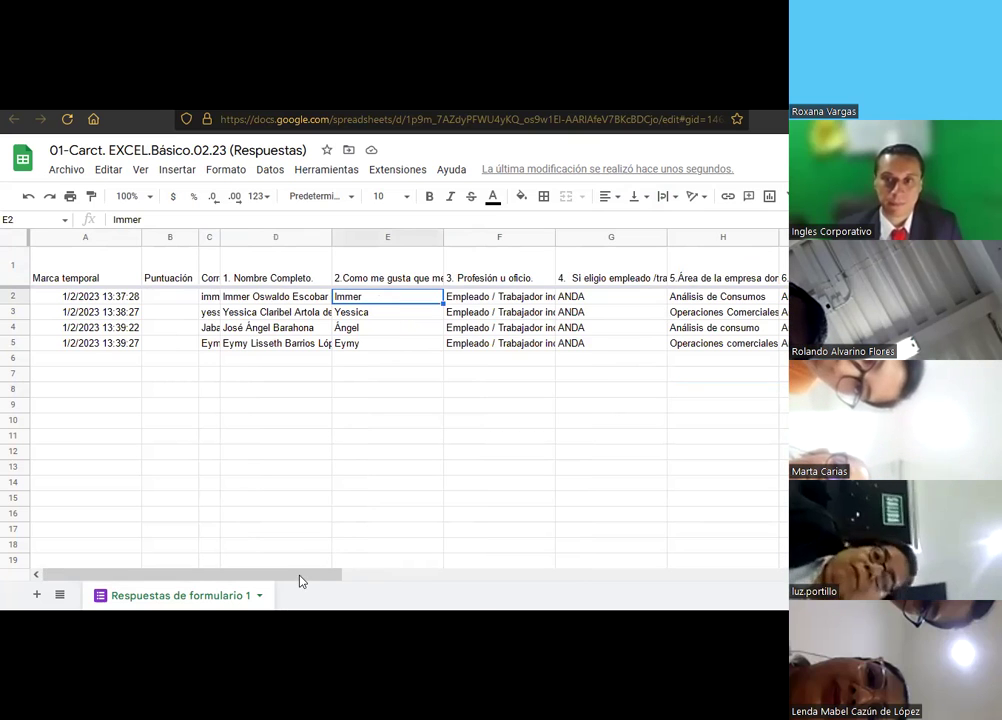
scroll(484, 595, right, 5)
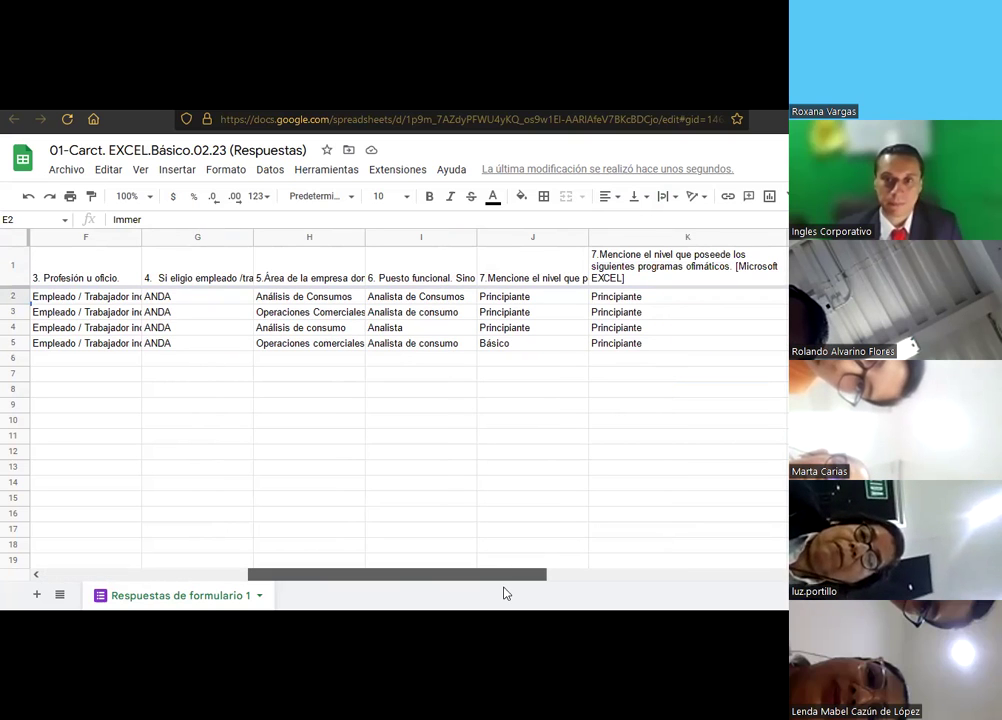
scroll(300, 590, left, 5)
scroll(460, 596, right, 4)
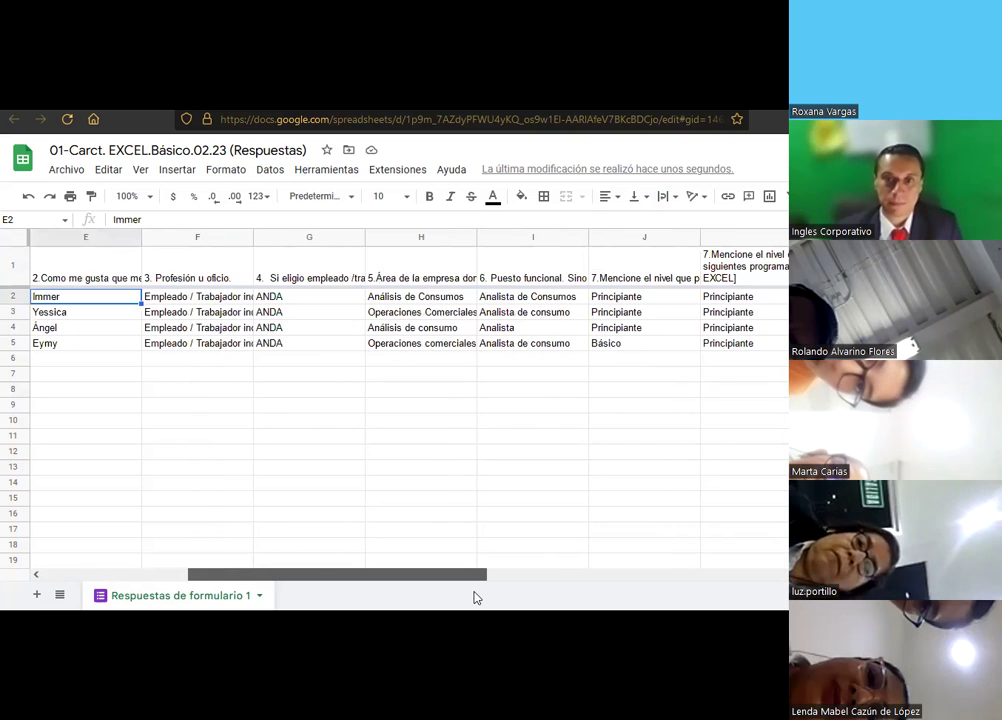
scroll(474, 595, right, 1)
scroll(270, 600, left, 5)
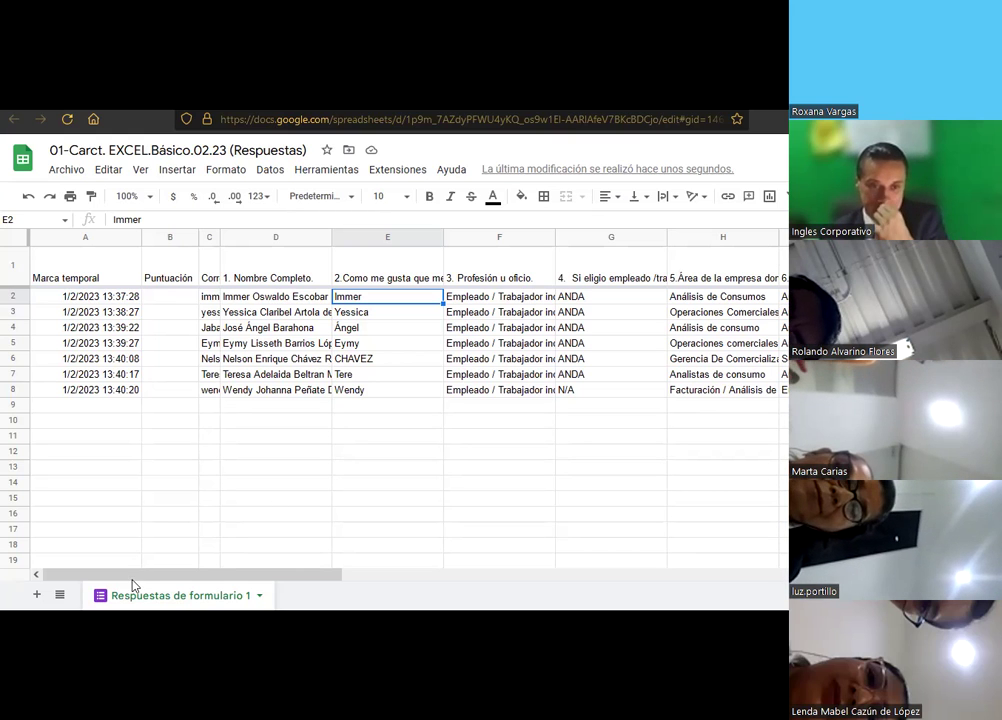
drag(135, 576, 614, 606)
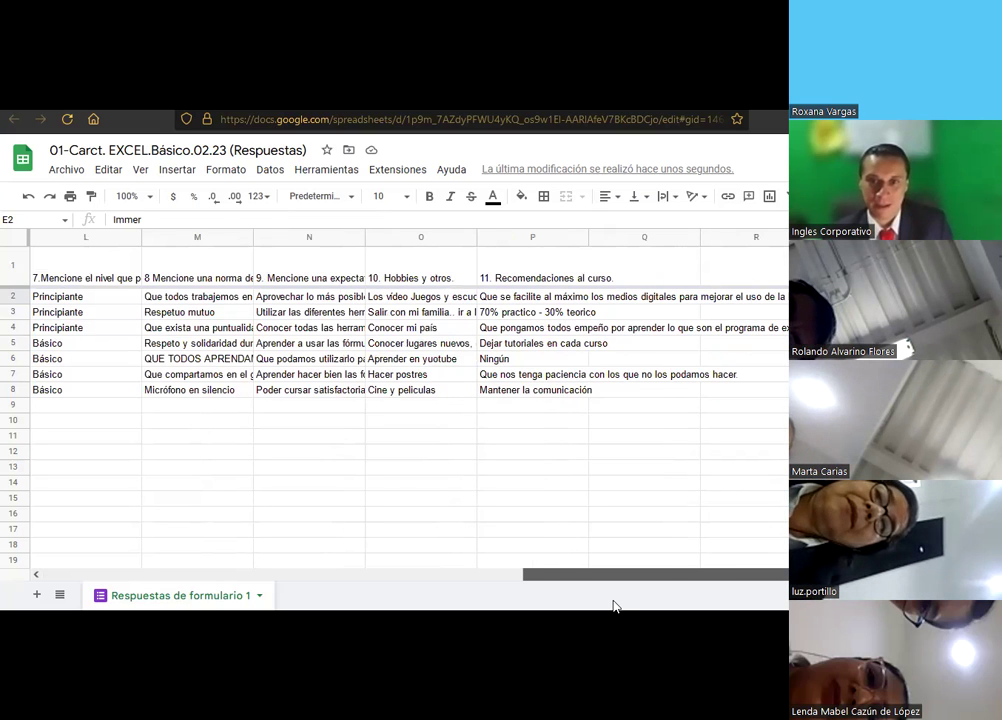
drag(614, 574, 133, 574)
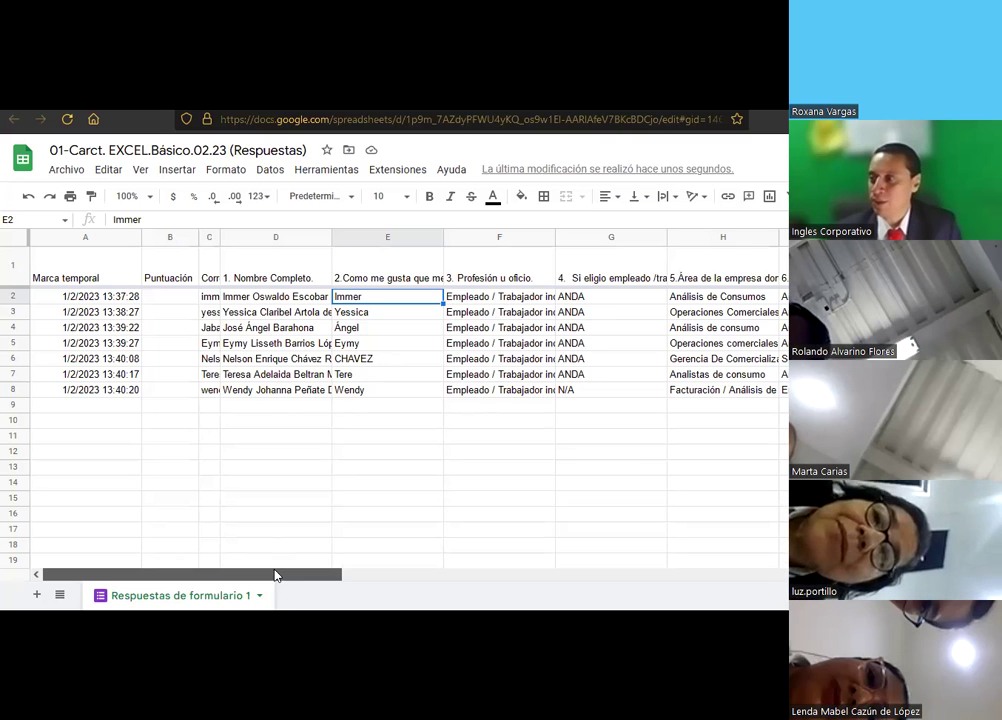
scroll(560, 598, right, 6)
scroll(648, 606, right, 3)
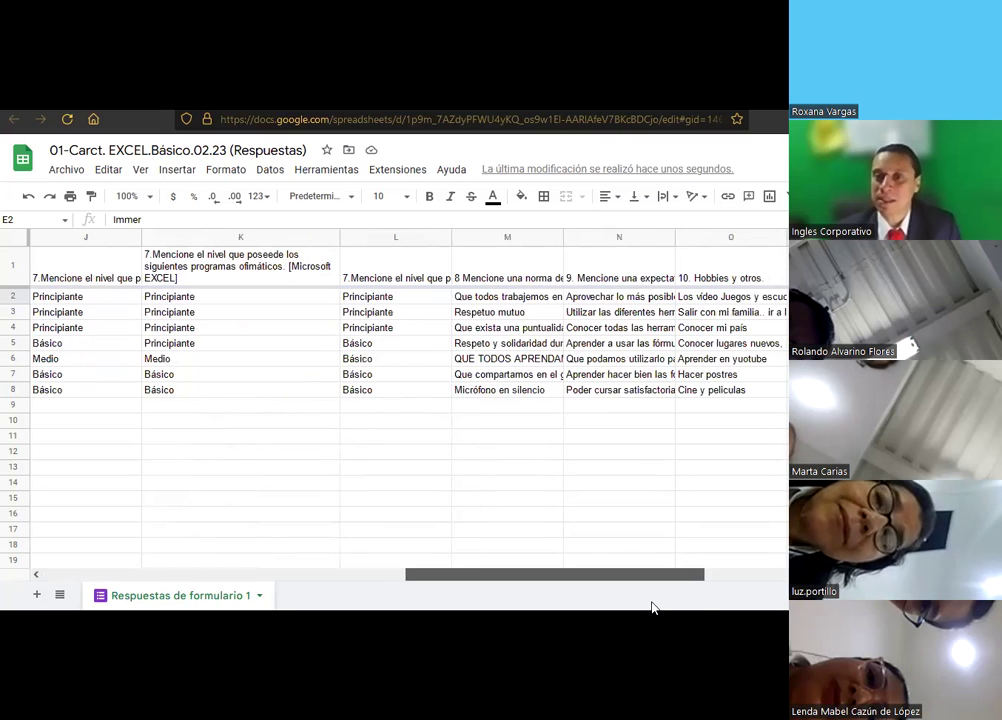
scroll(698, 608, right, 2)
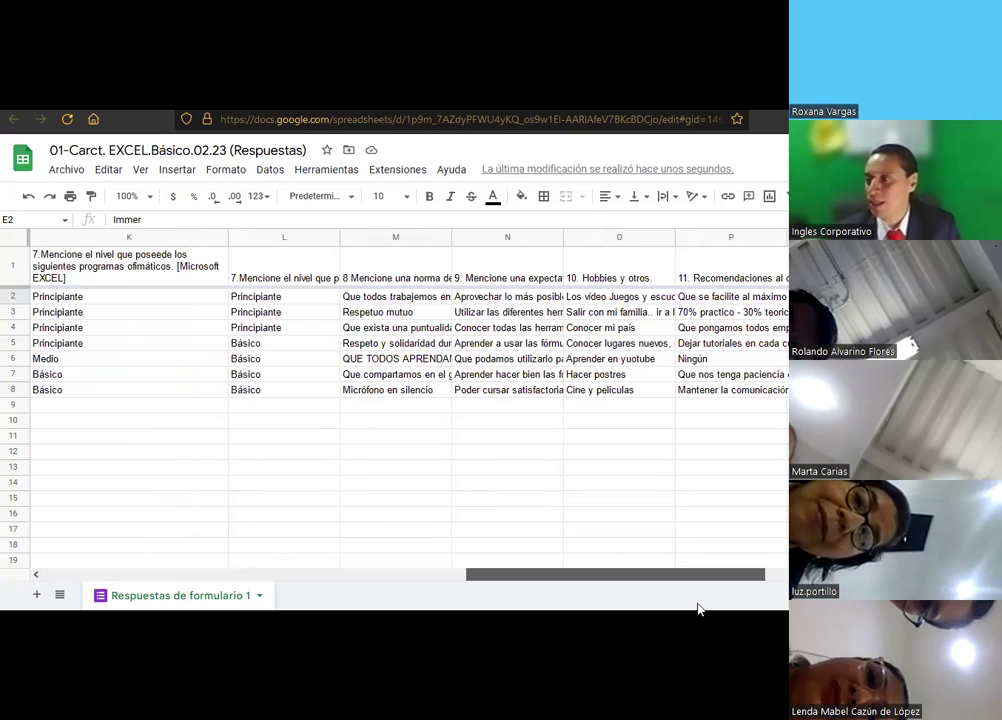
scroll(73, 561, left, 10)
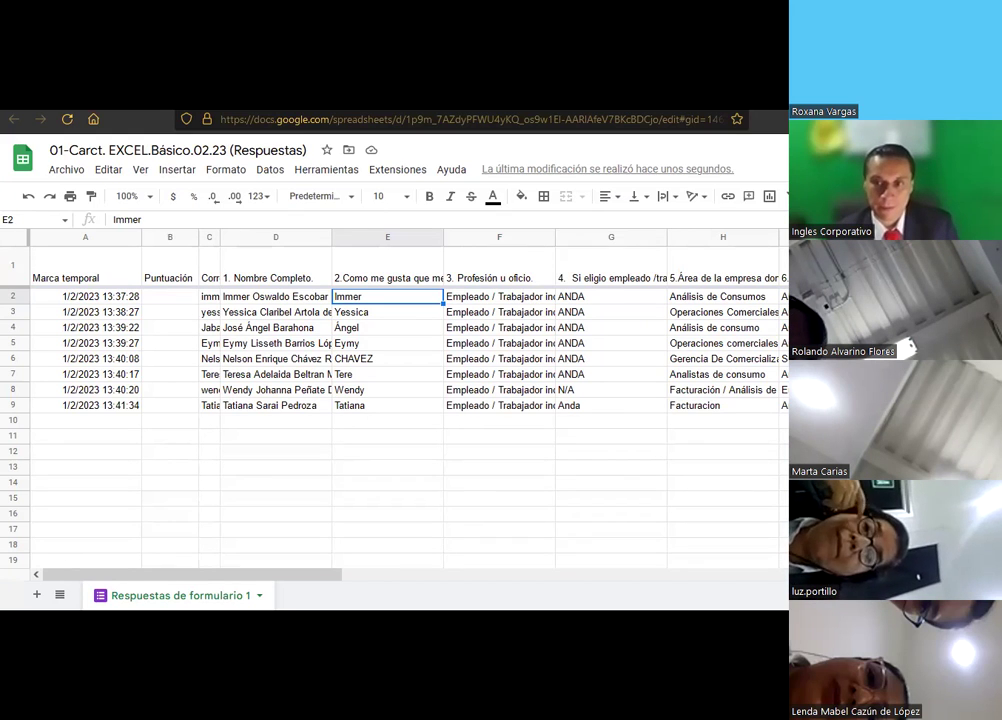
mouse_move(200, 585)
mouse_down()
mouse_move(412, 596)
mouse_move(248, 601)
mouse_up()
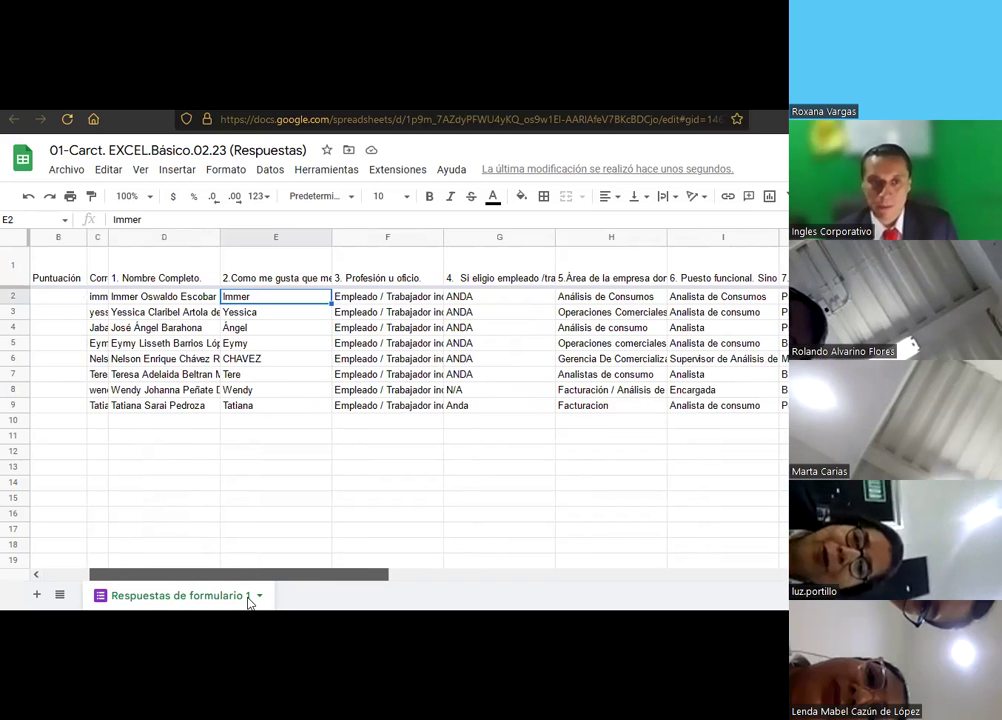
mouse_move(248, 601)
mouse_down()
mouse_move(296, 598)
mouse_move(35, 567)
mouse_up()
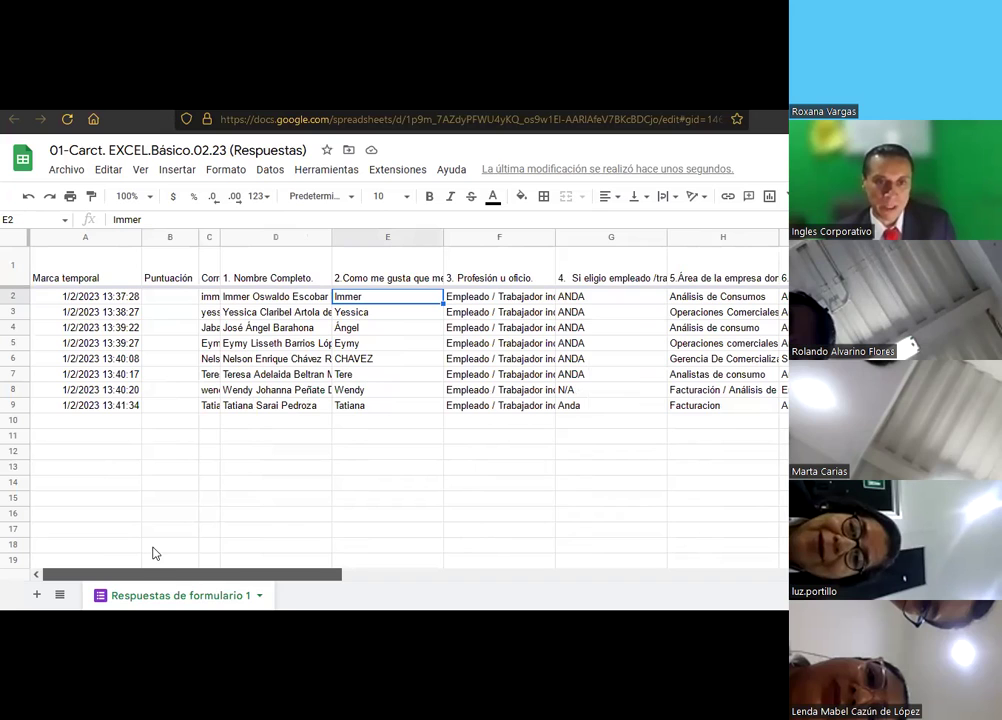
click(405, 576)
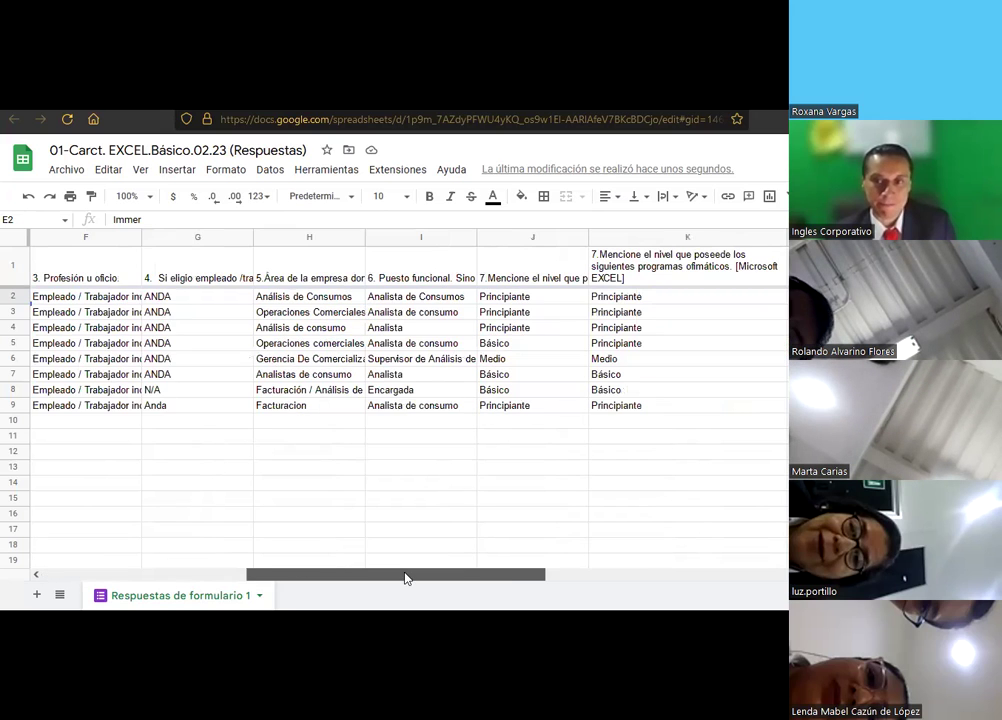
click(569, 576)
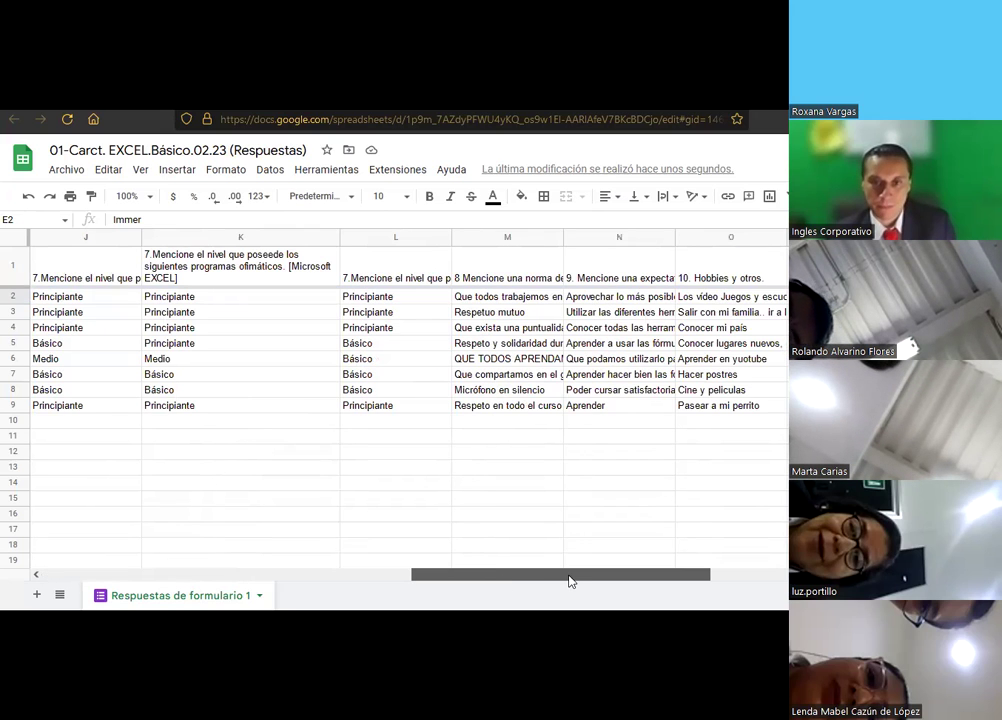
drag(569, 580, 597, 580)
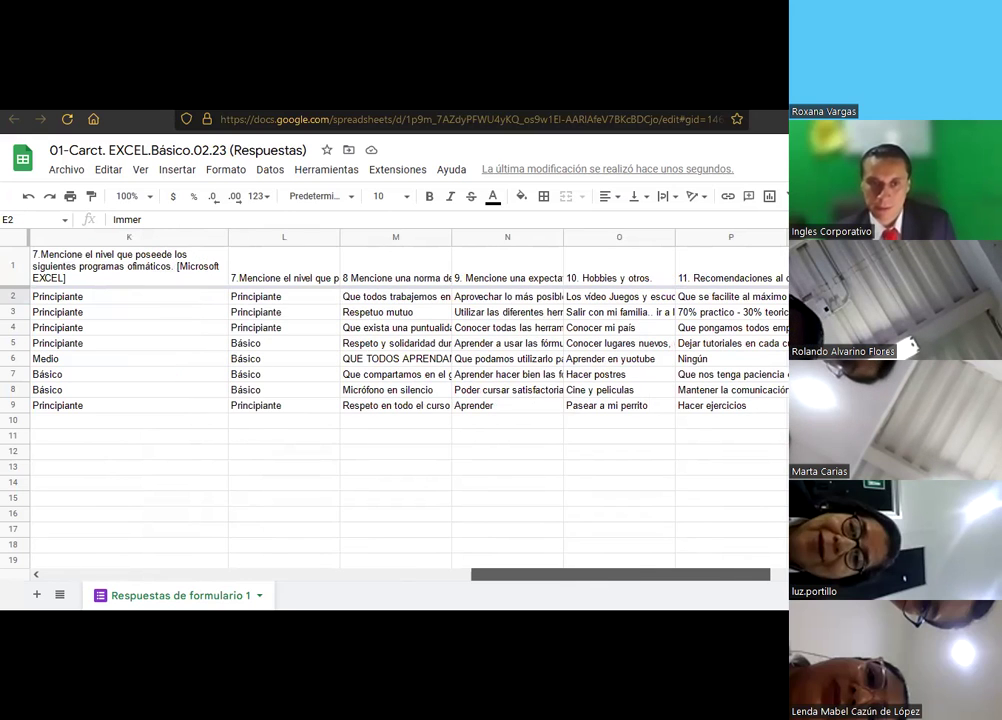
drag(631, 578, 234, 576)
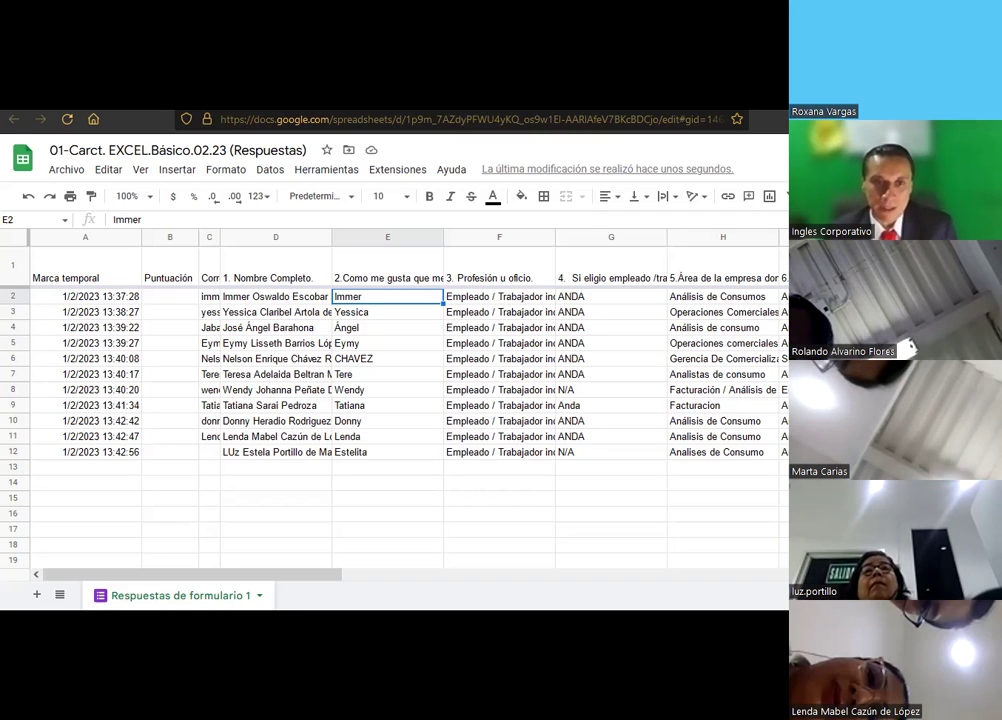
click(262, 283)
click(258, 300)
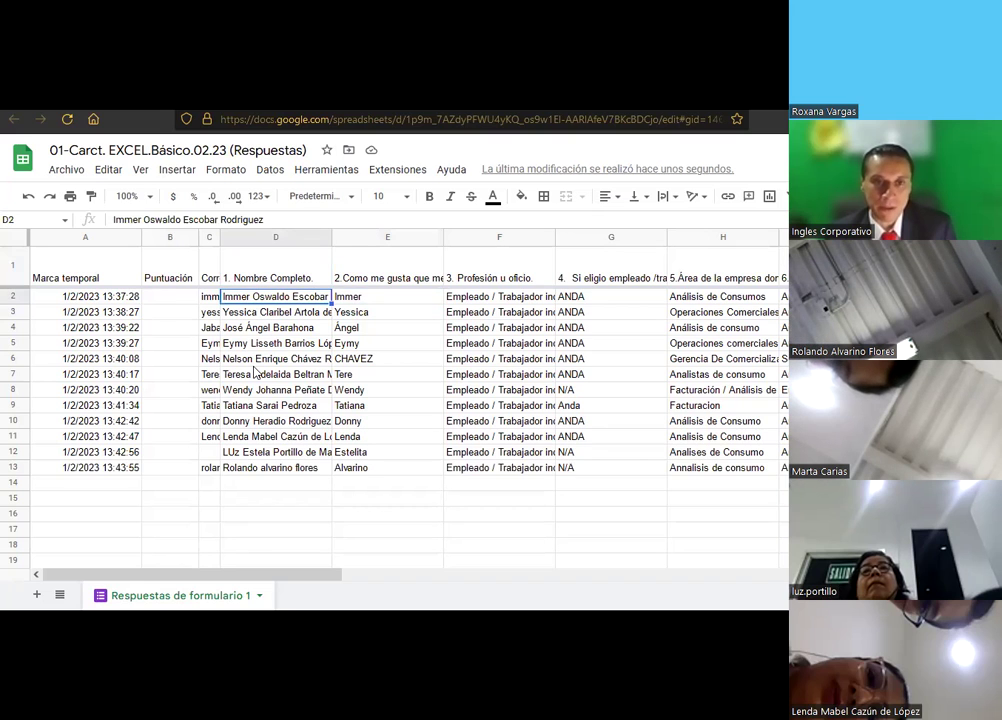
shift+click(255, 474)
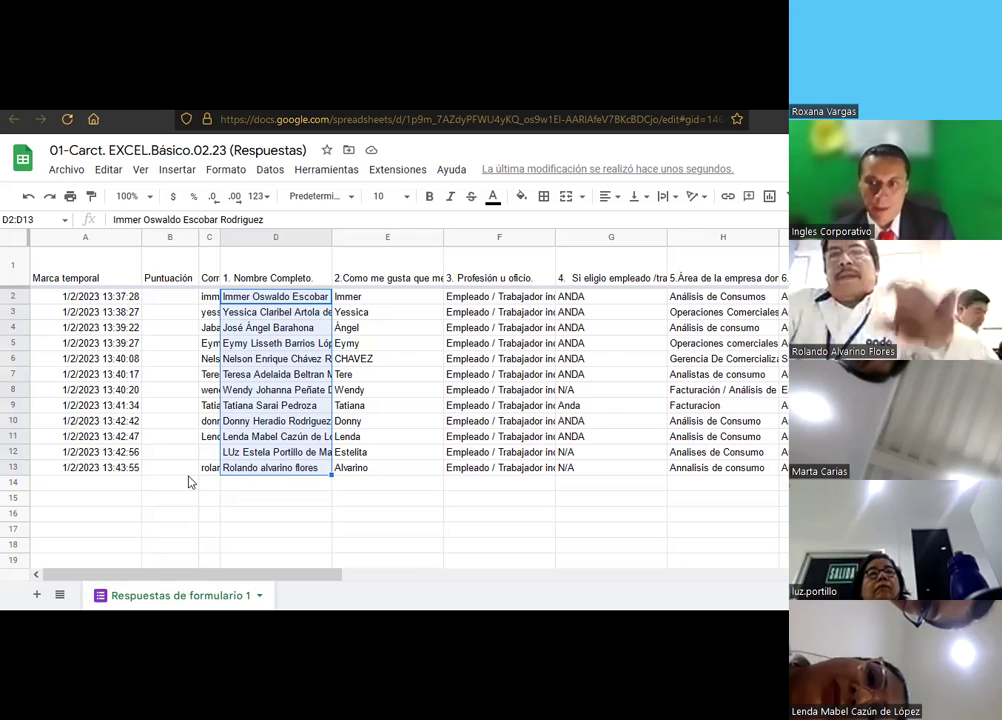
click(186, 470)
click(254, 487)
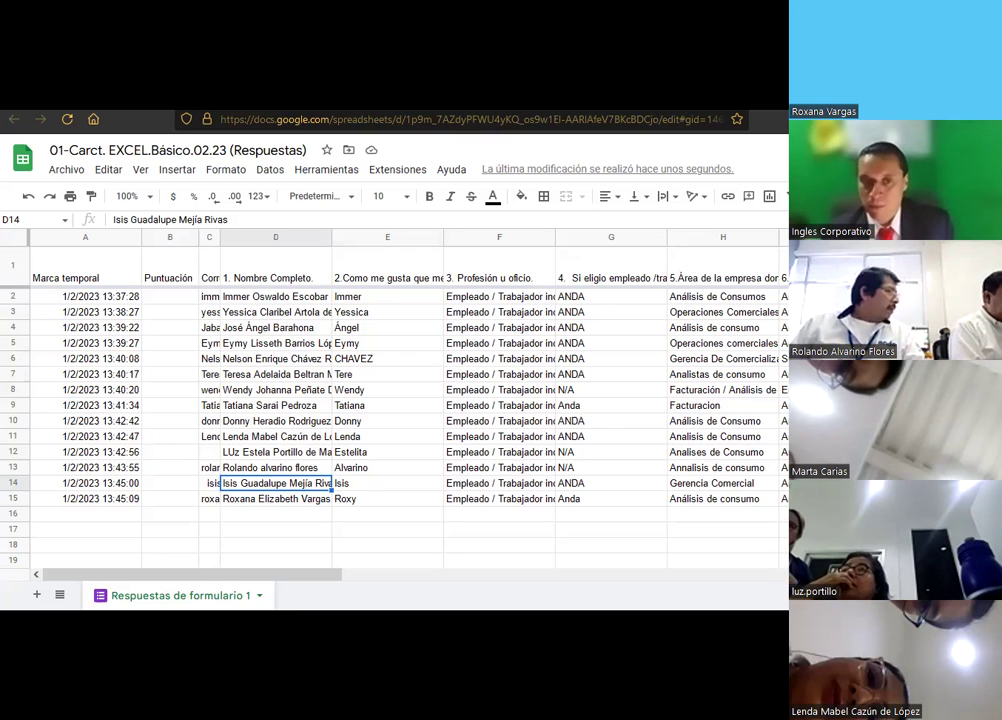
Select the respondents' full names in D2:D15
click(275, 515)
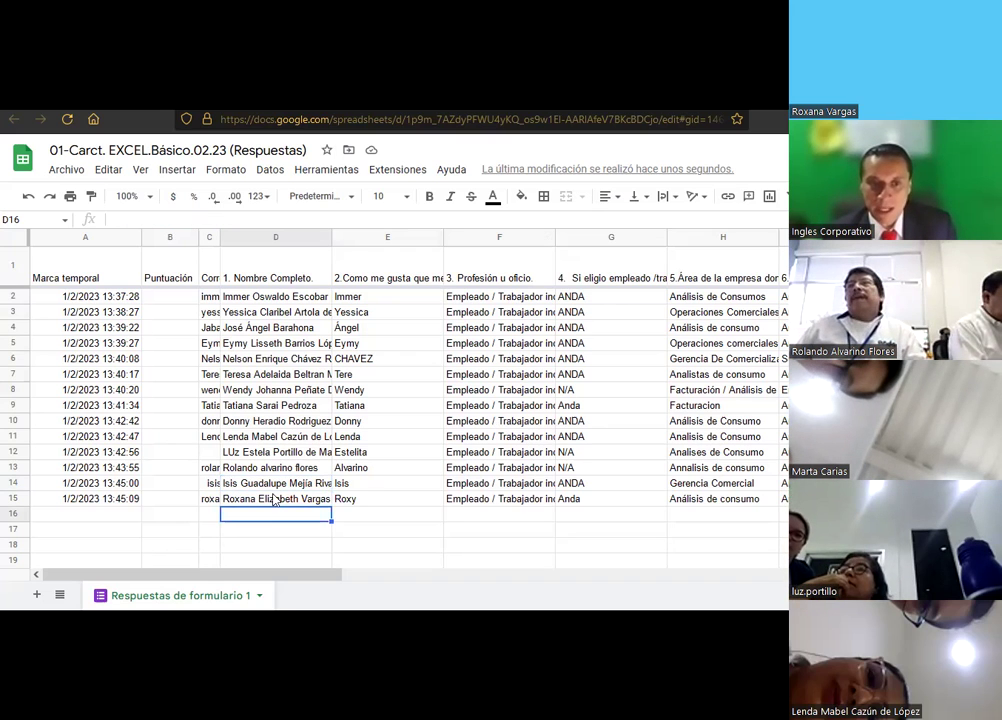
drag(243, 300, 245, 500)
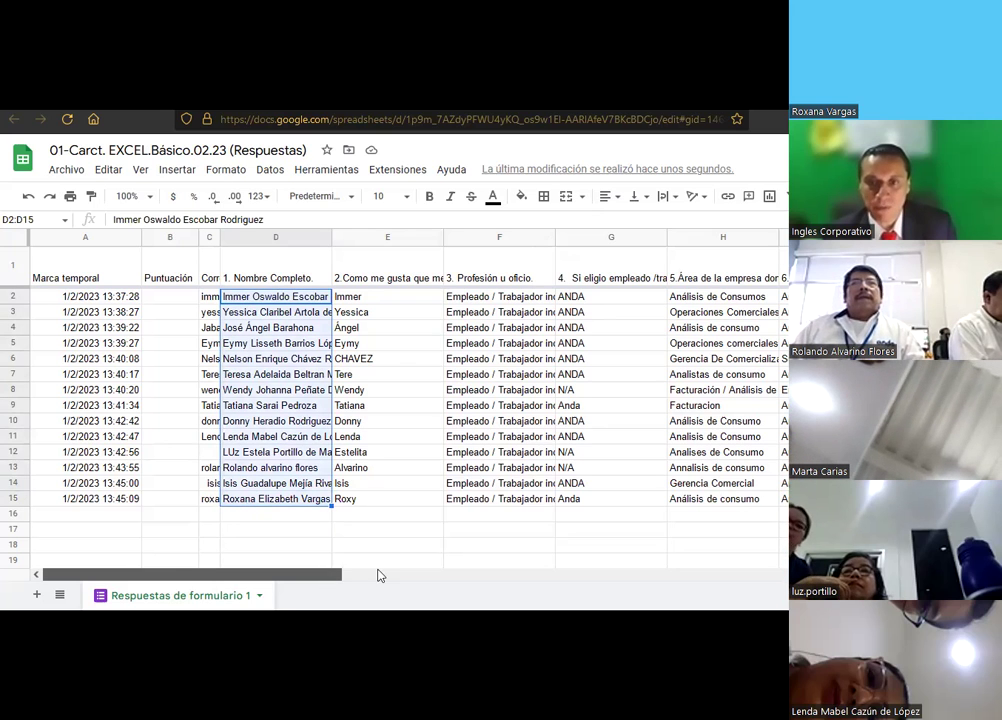
scroll(420, 575, right, 2)
scroll(470, 573, right, 2)
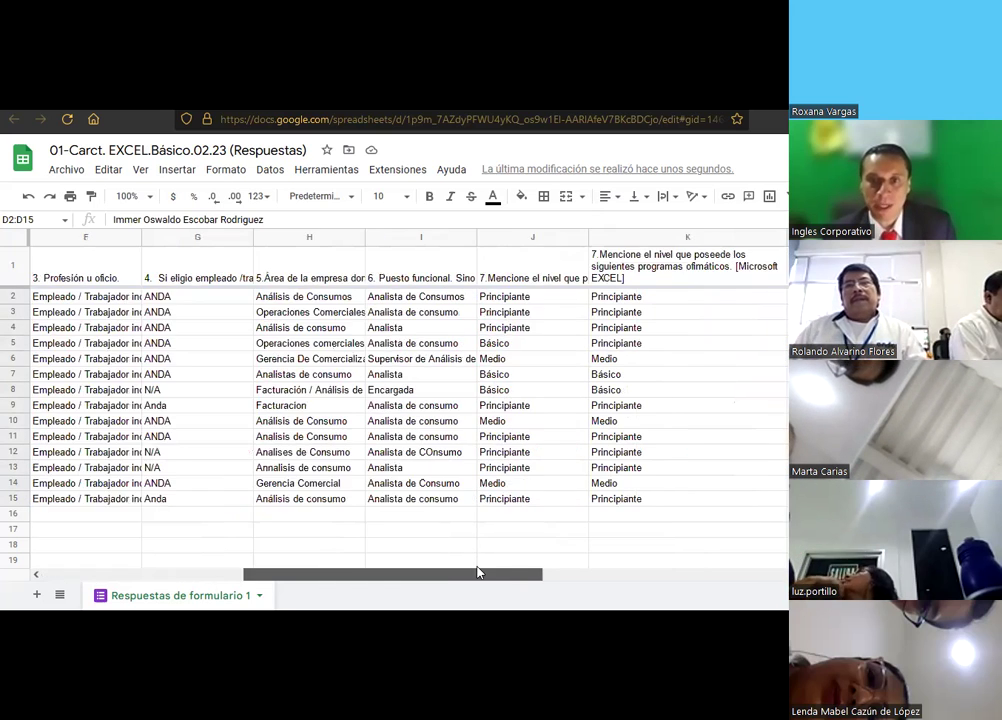
scroll(484, 553, right, 1)
Select the Excel level answers in K2:K15, then return to the Excel Present. Grupo sheet
click(520, 297)
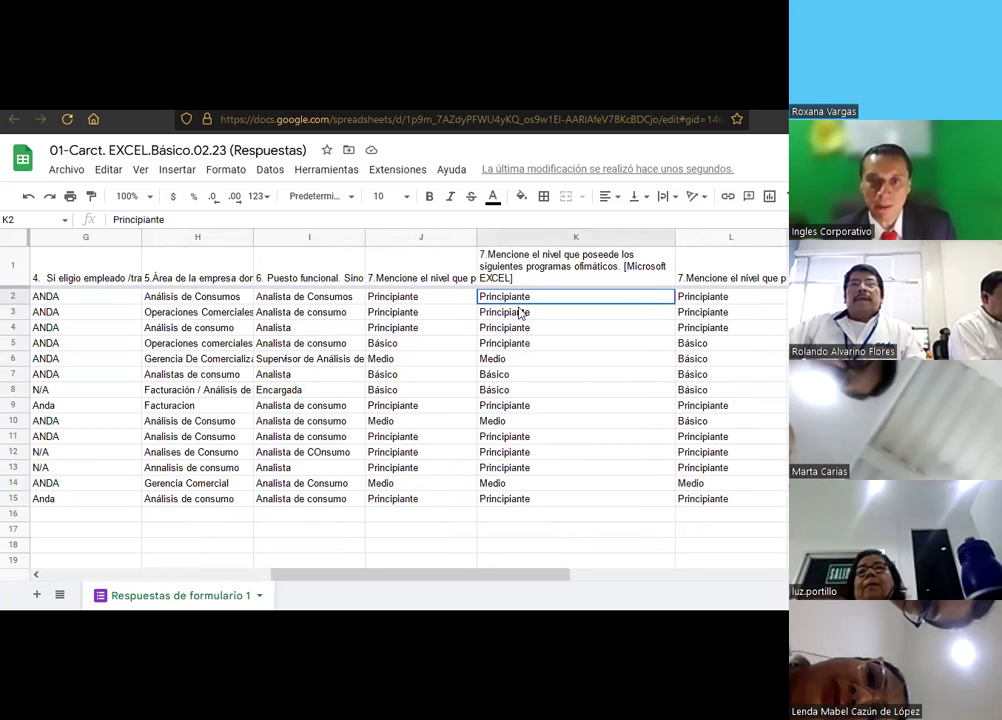
drag(516, 399, 532, 497)
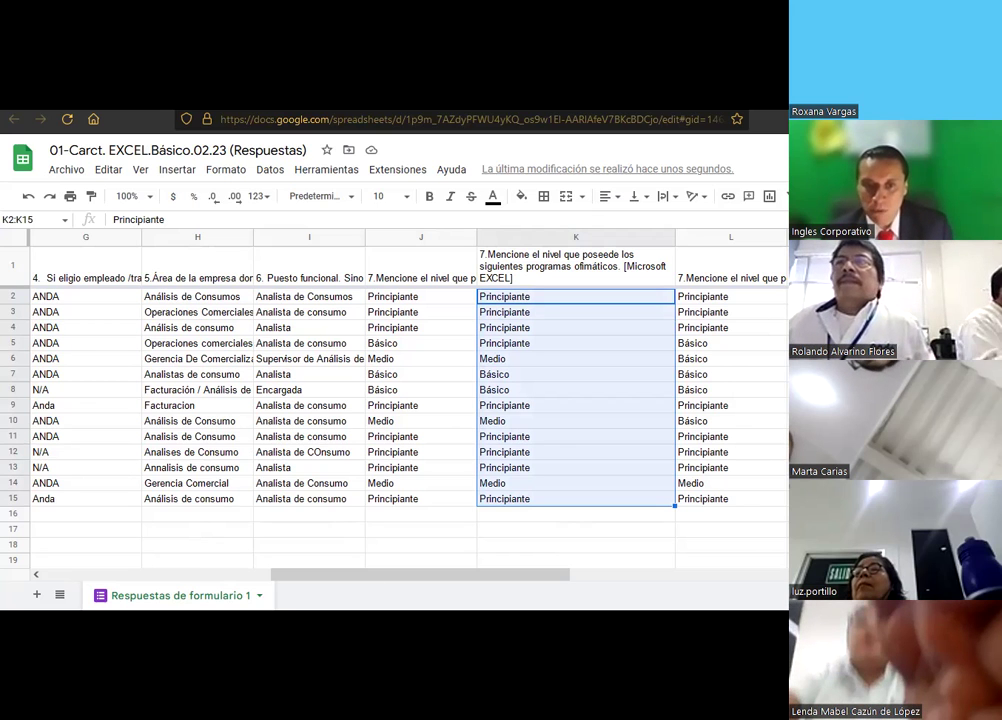
click(87, 523)
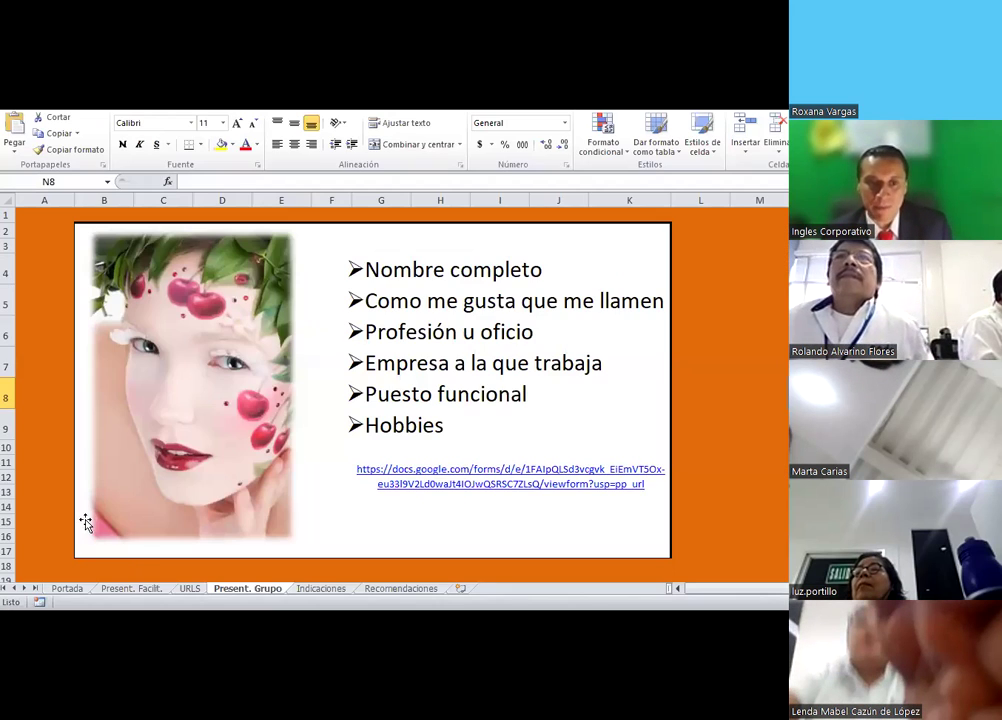
click(320, 589)
click(522, 340)
scroll(521, 341, up, 1)
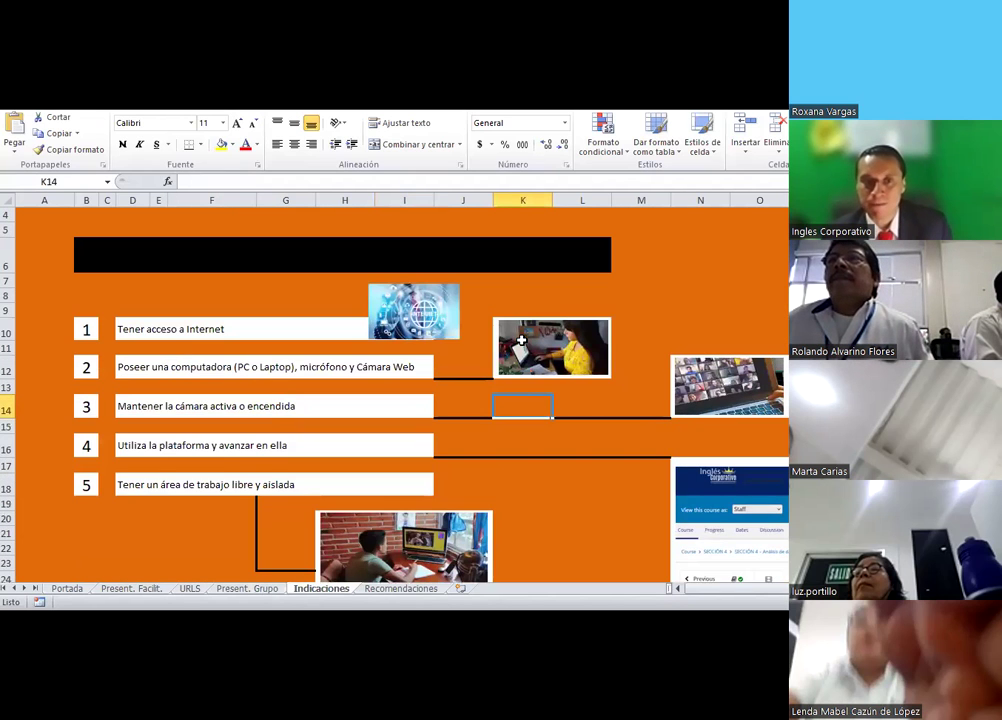
scroll(521, 341, up, 1)
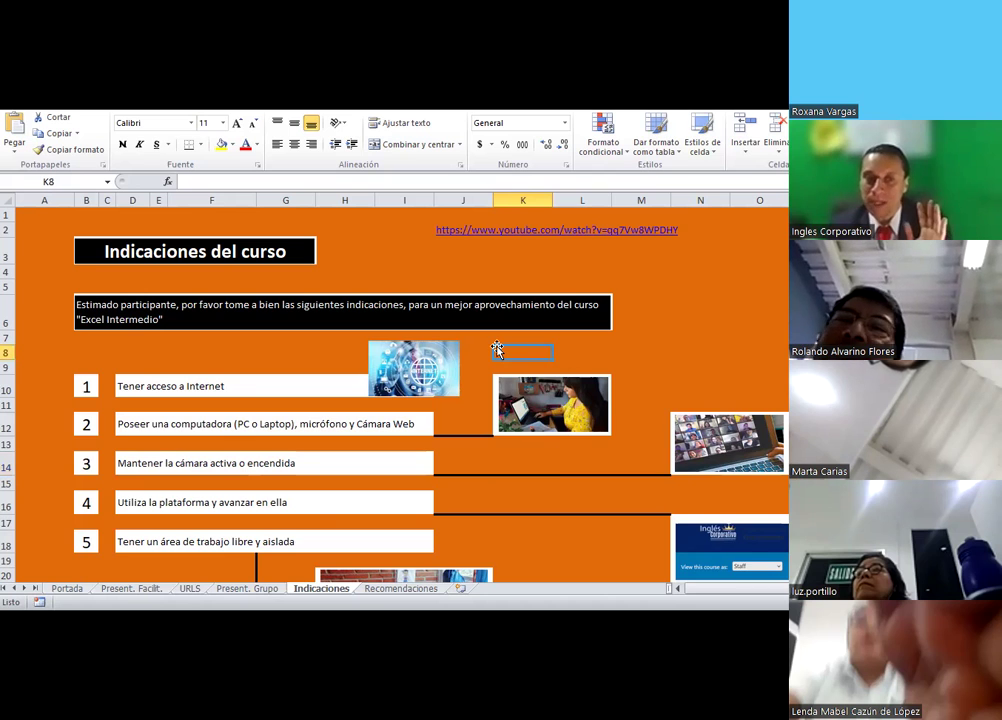
scroll(497, 348, down, 1)
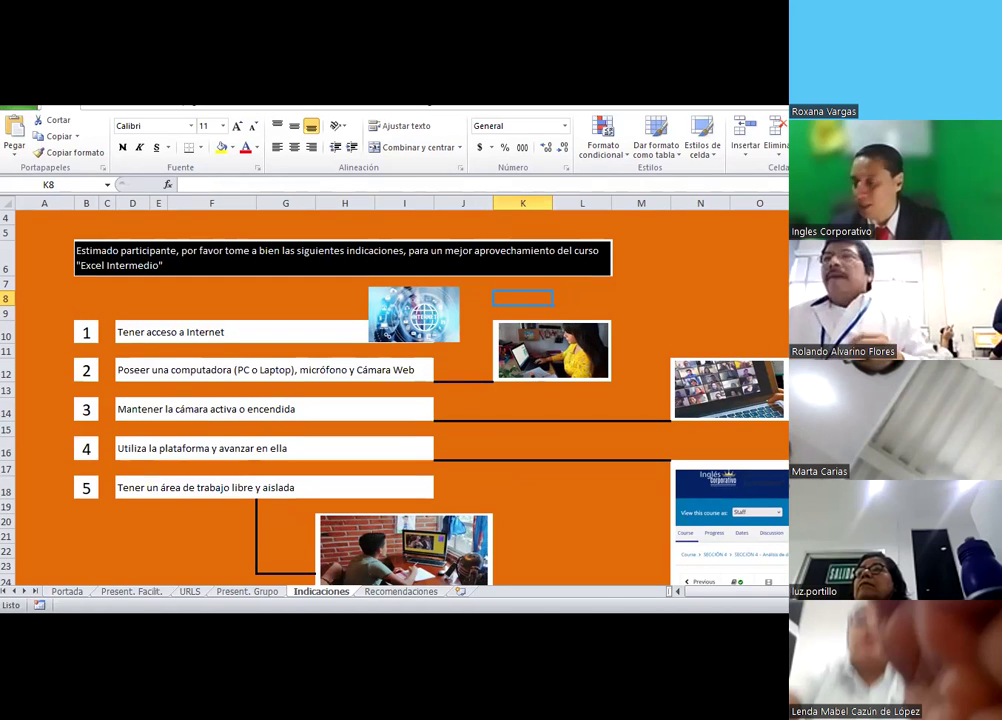
click(195, 373)
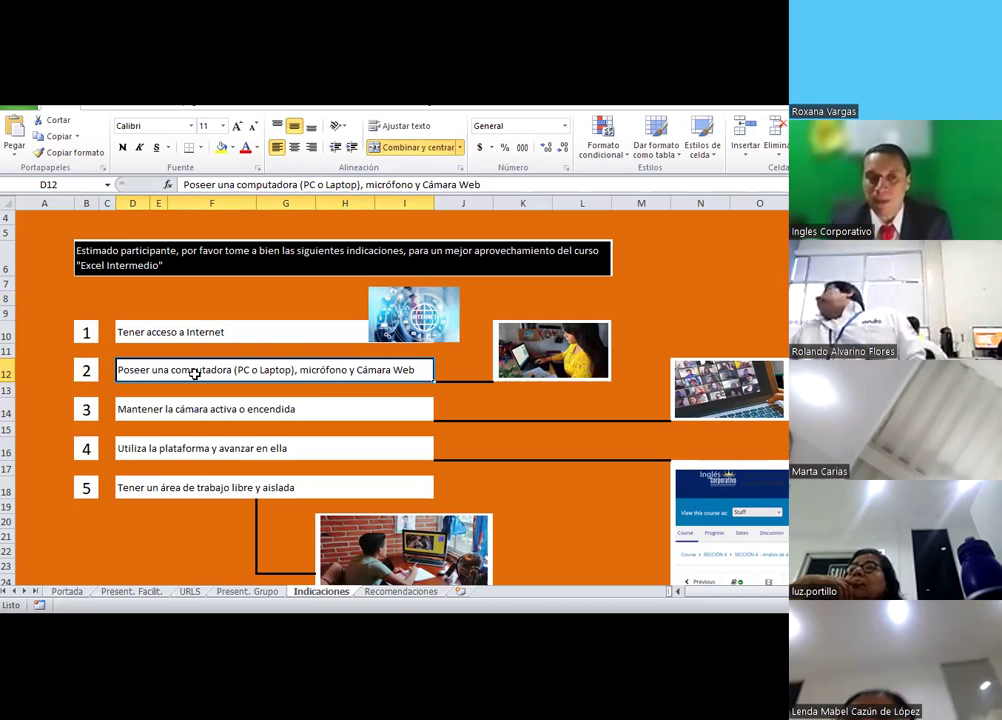
click(188, 442)
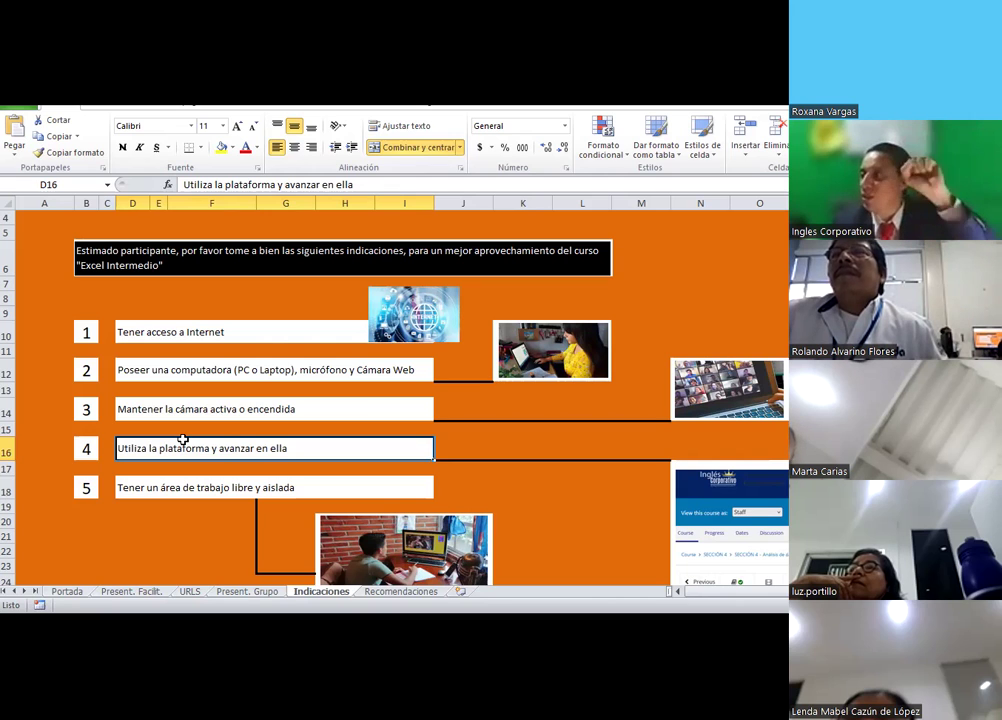
scroll(183, 439, down, 2)
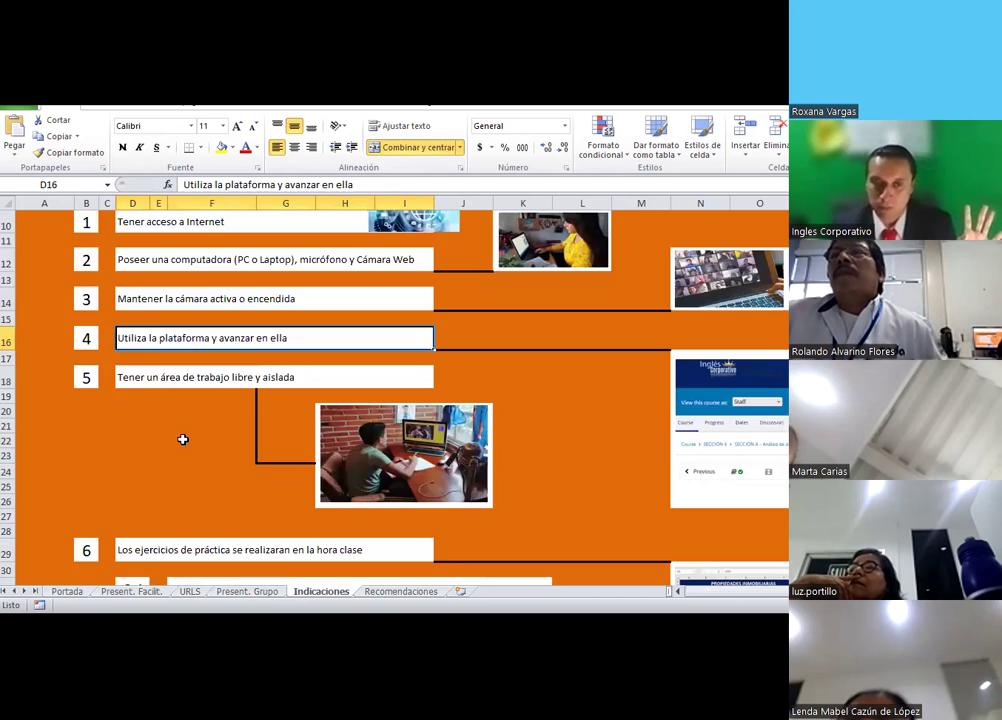
click(201, 378)
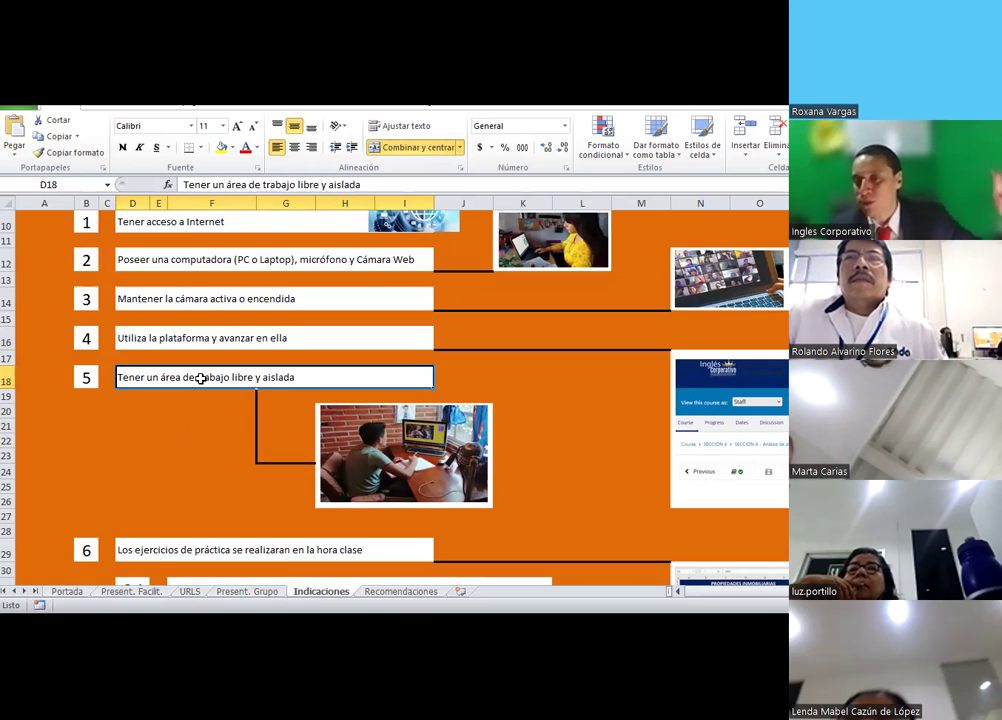
Move to cell F22, scroll down to guidelines 6.1–6.3, and step down to F26
click(206, 440)
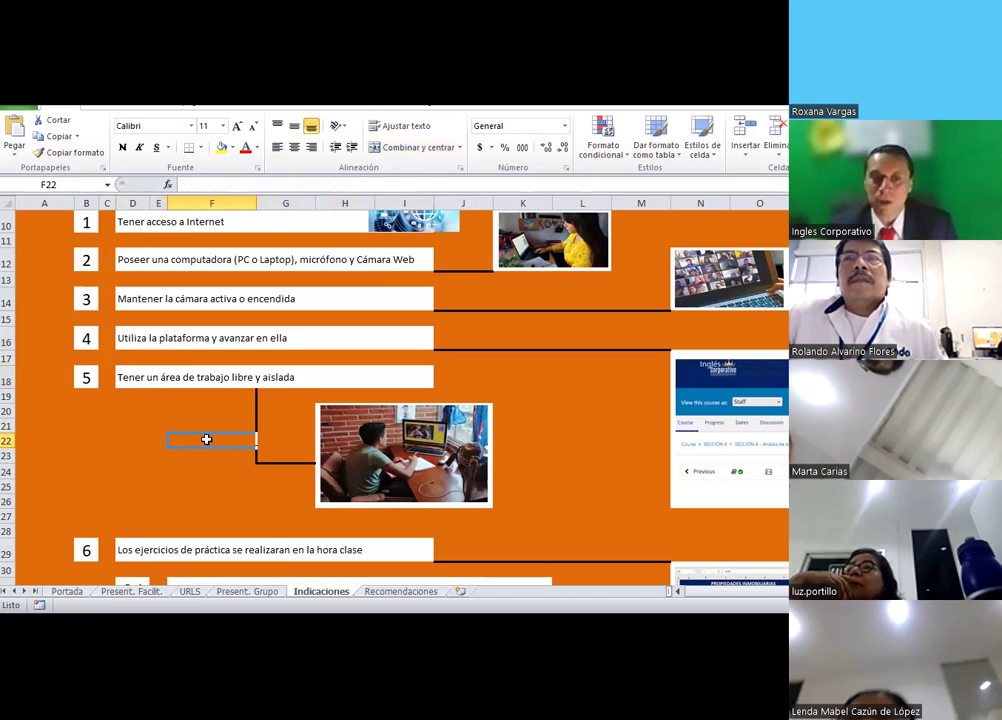
scroll(206, 440, down, 3)
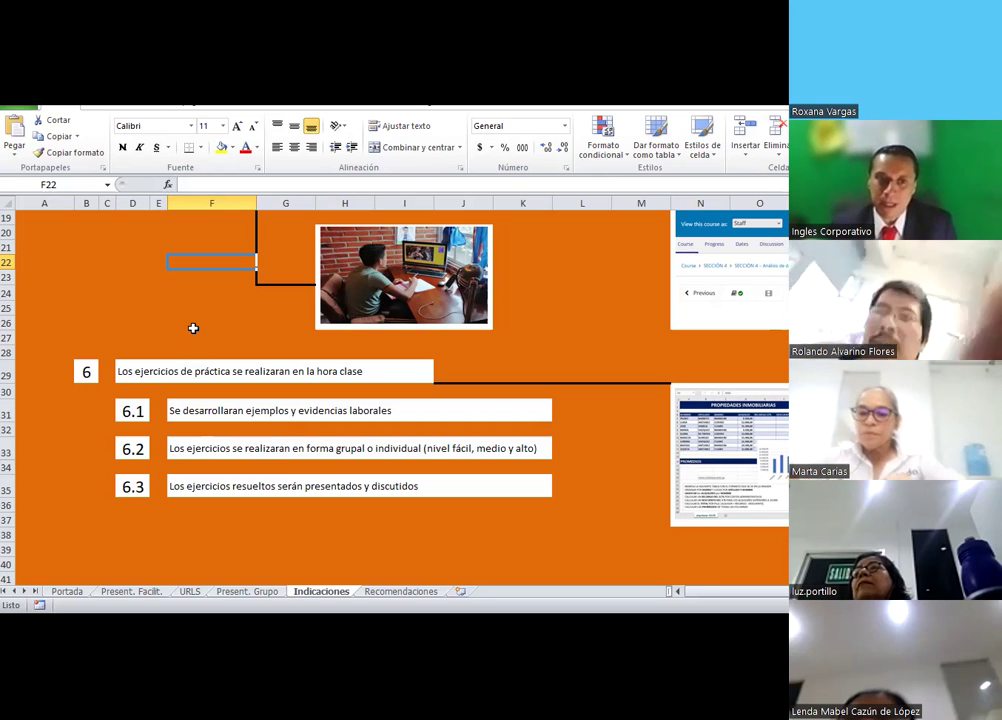
key(Down)
key(Down)
key(Down)
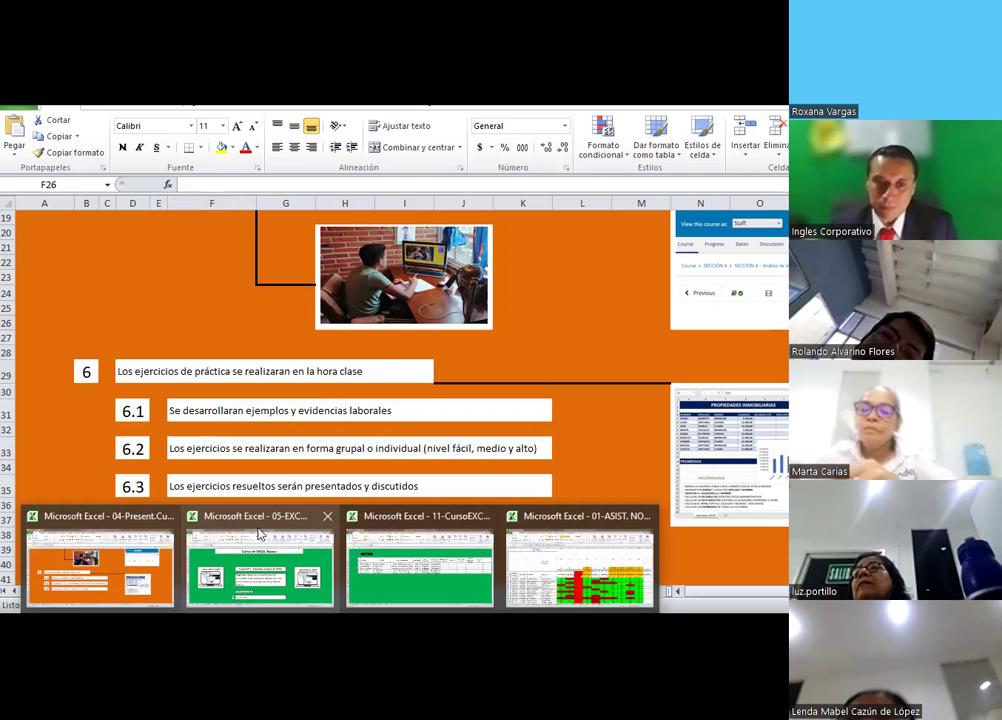
Switch to the 05-EXCELBásico workbook and deselect the box beside the laptop picture
click(251, 513)
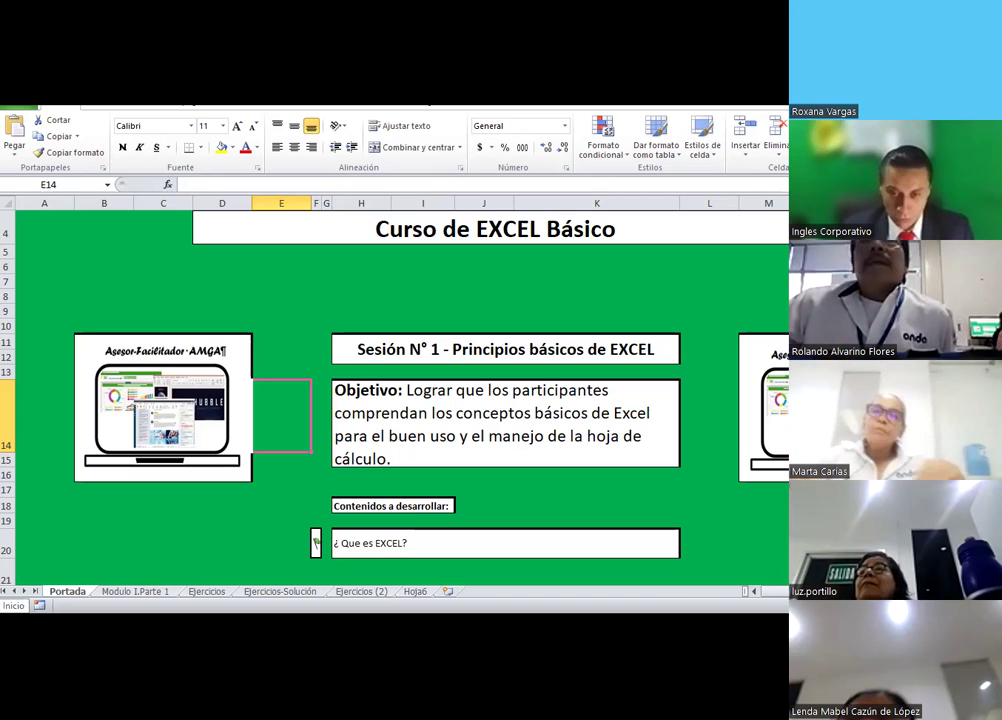
click(170, 604)
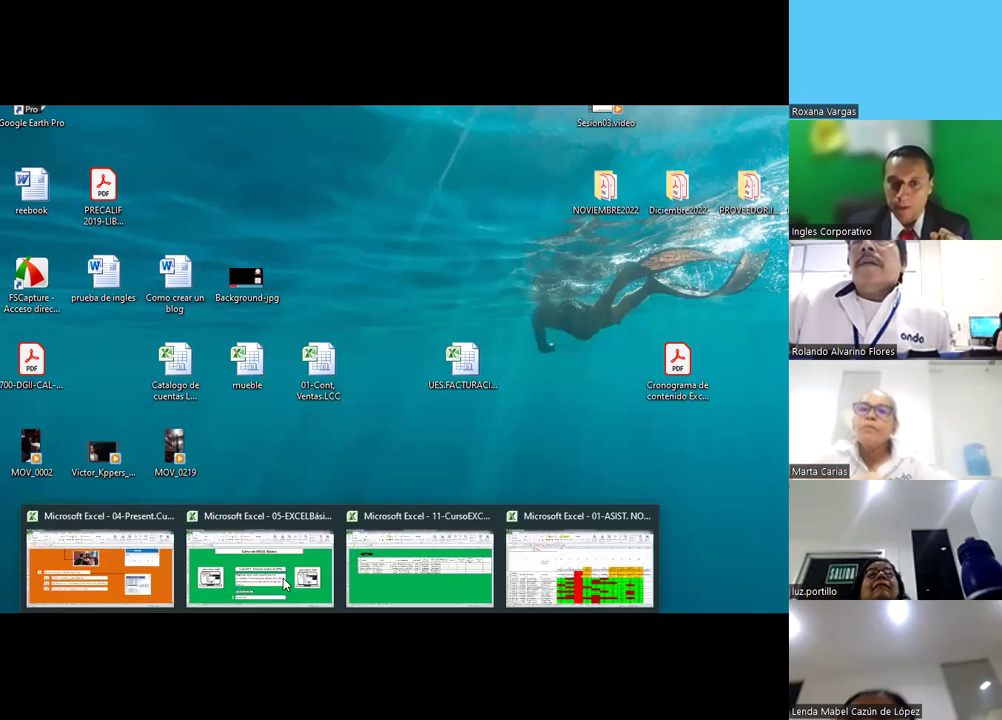
Bring the Curso de EXCEL Básico workbook forward, select cell D19, and open the Start menu
click(282, 578)
click(250, 524)
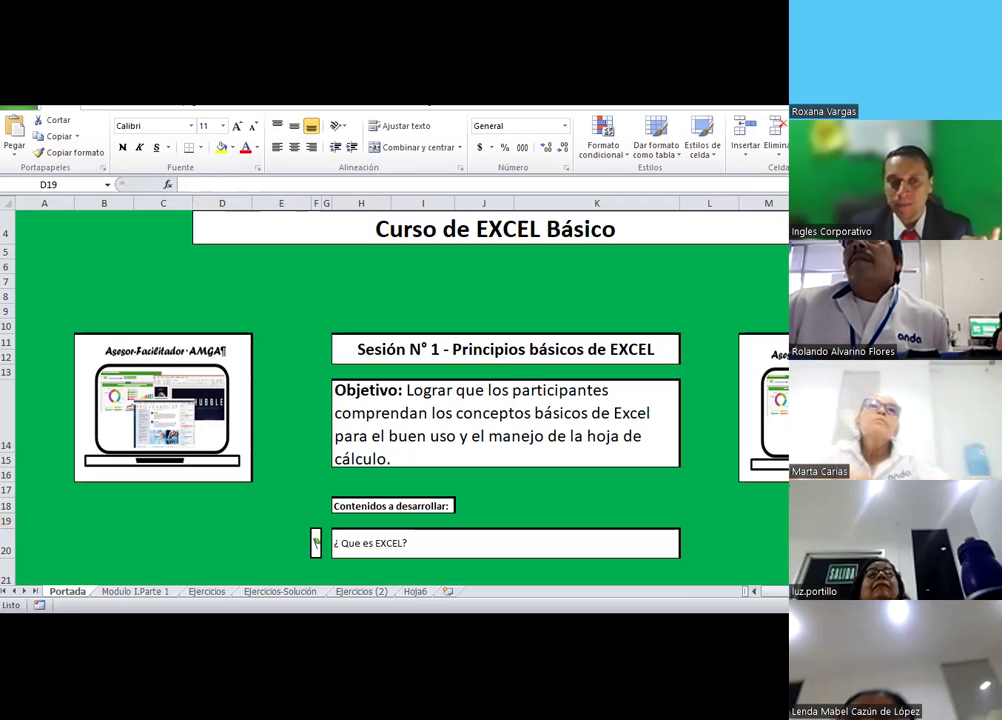
key(super)
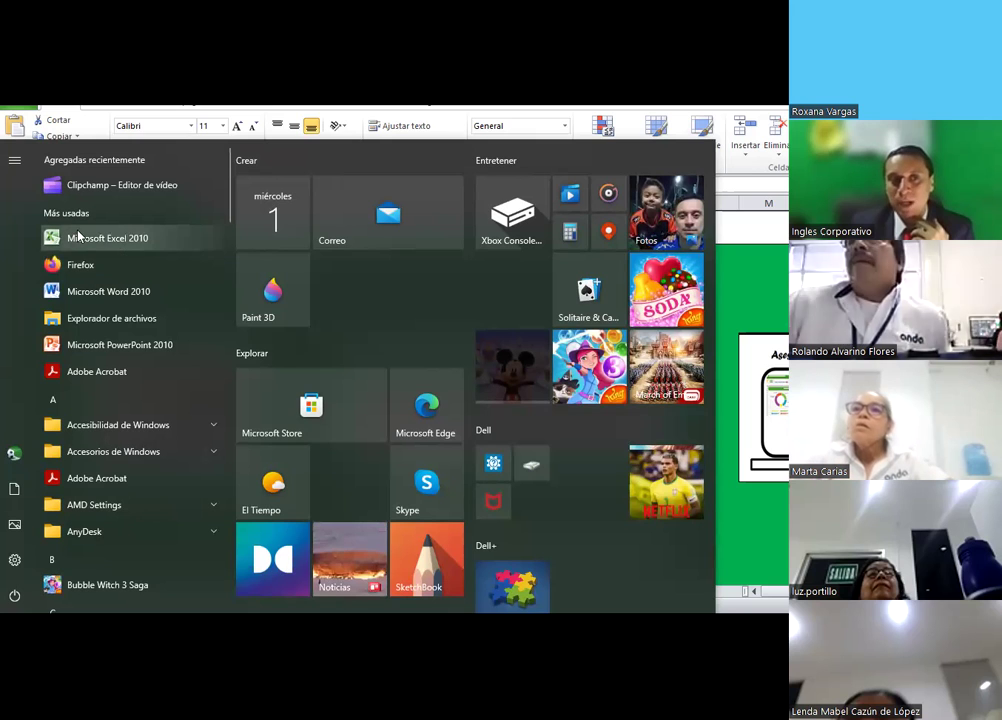
Launch Microsoft Excel 2010 from the Microsoft Office group under M in the app list
click(104, 155)
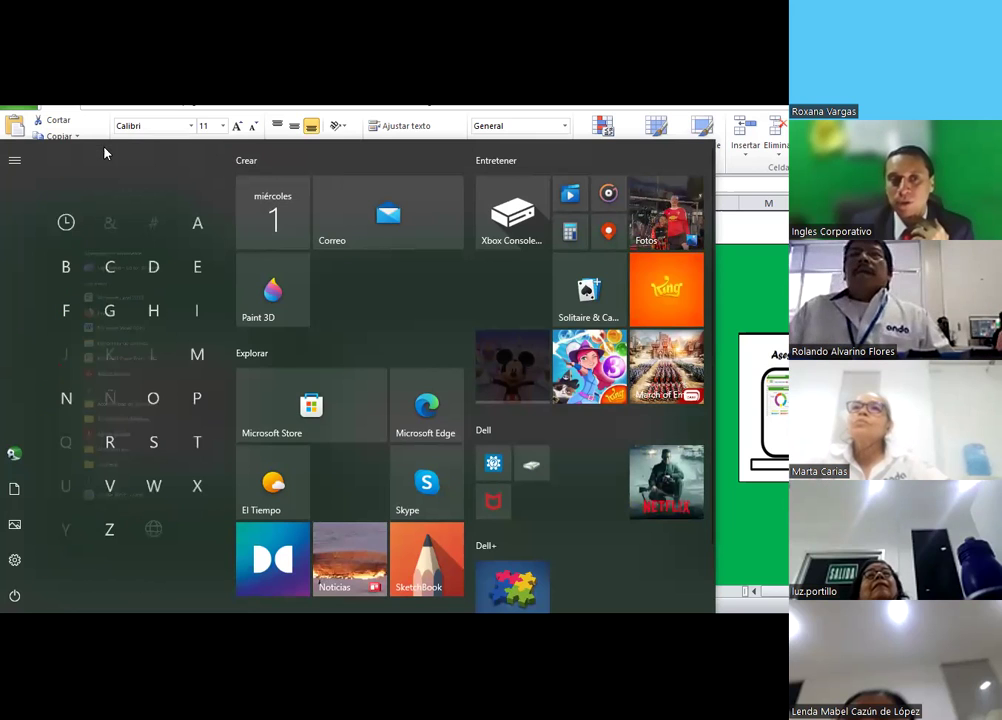
click(190, 358)
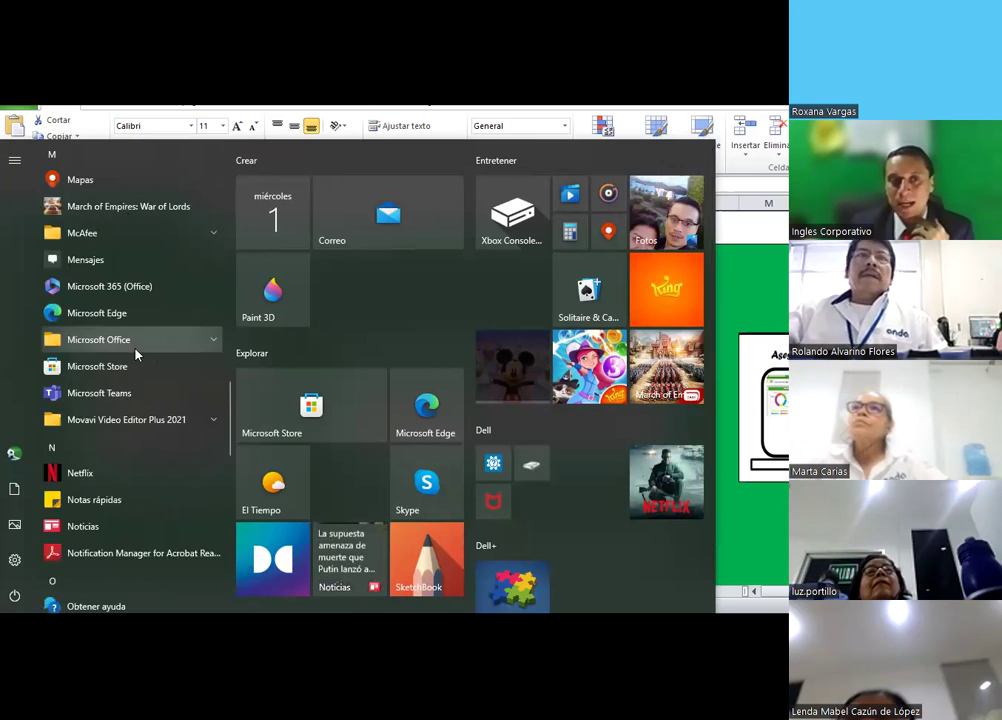
click(214, 340)
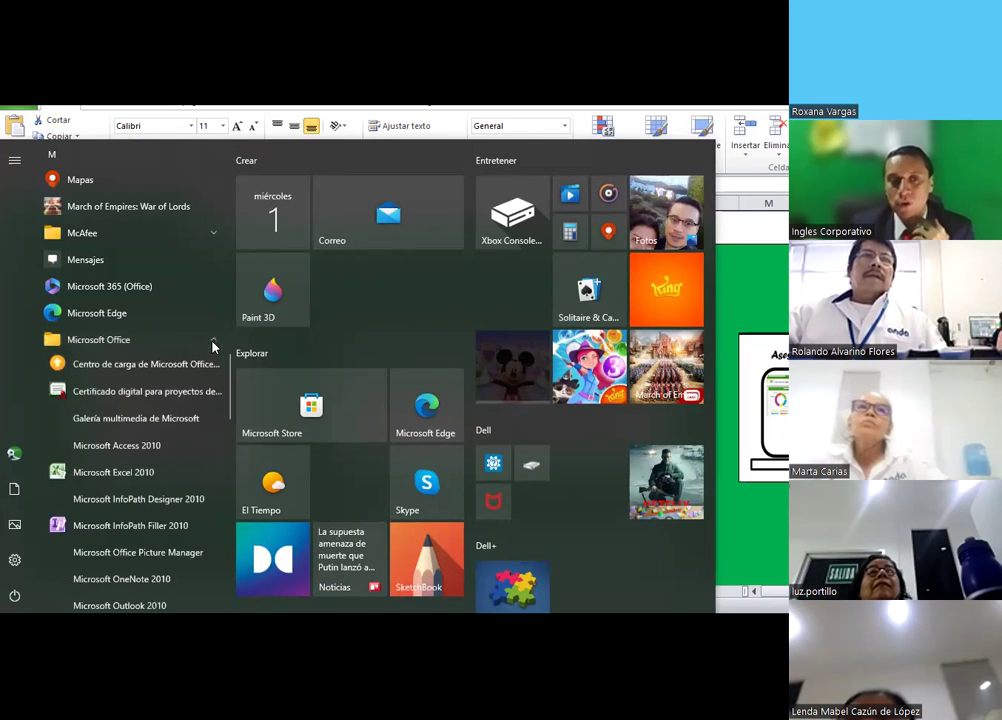
click(147, 474)
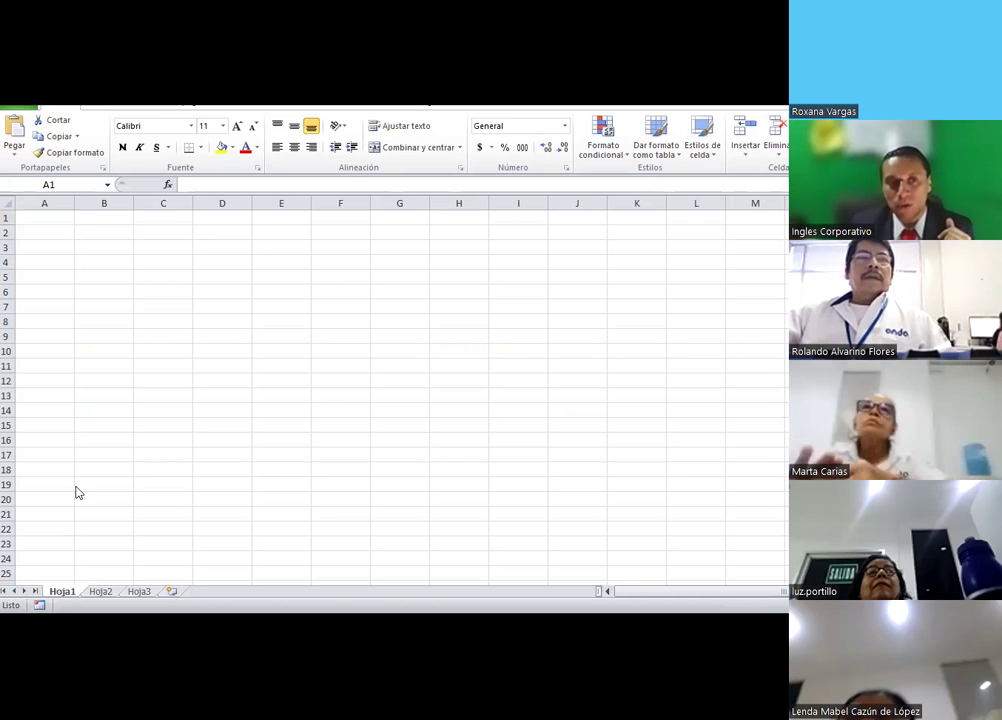
Check Excel 2010's recent-files list in Start, then reopen Start and jump to the M apps
key(super)
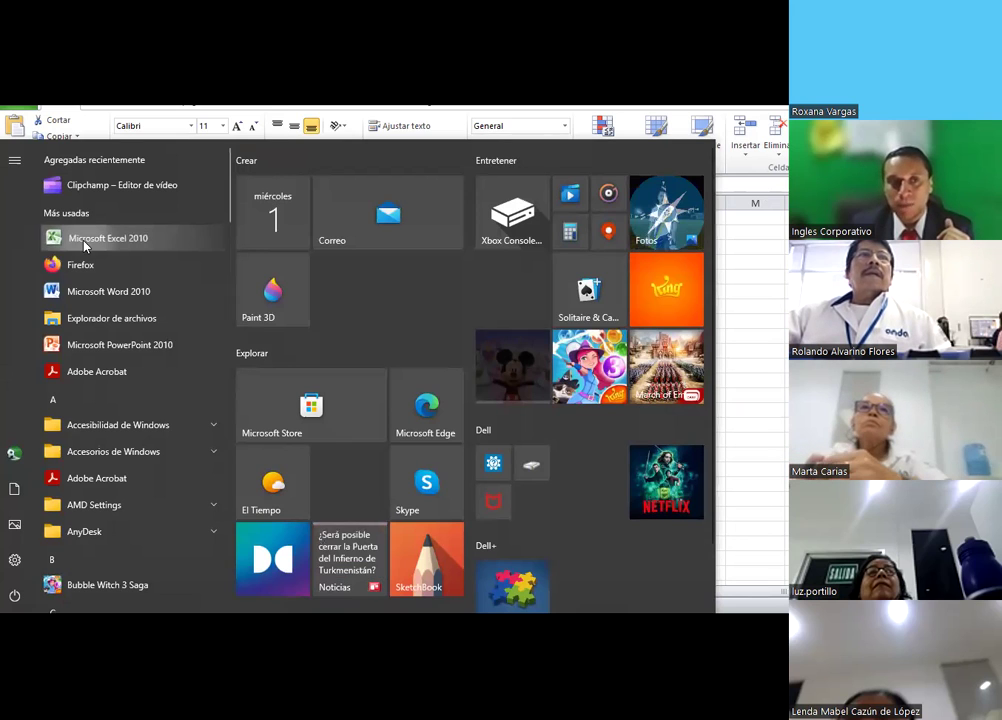
right_click(85, 245)
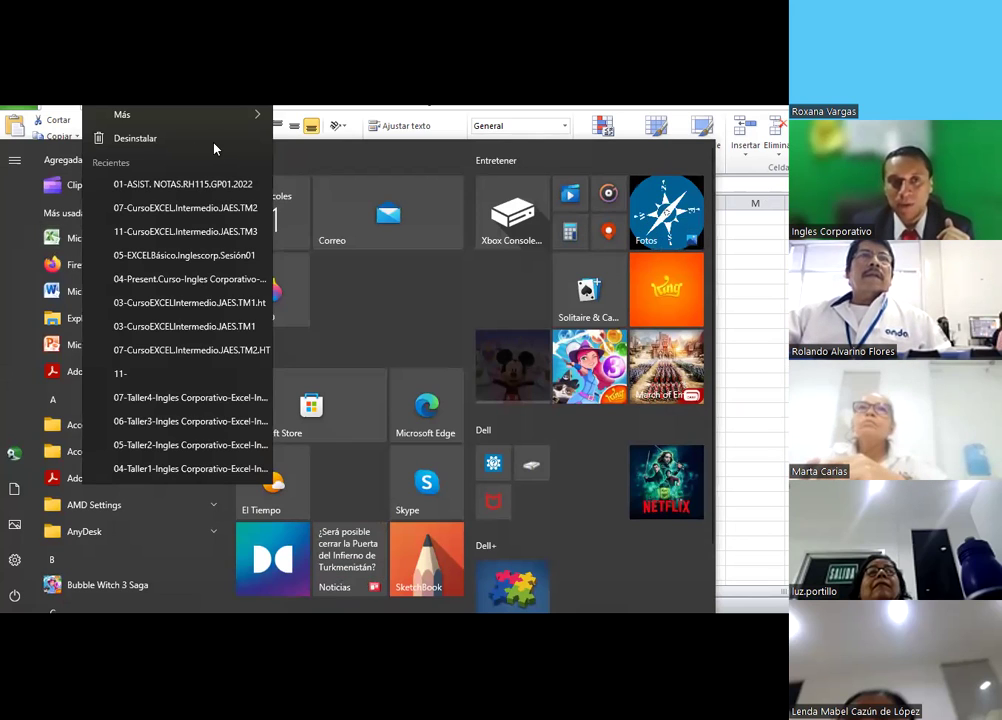
mouse_move(258, 117)
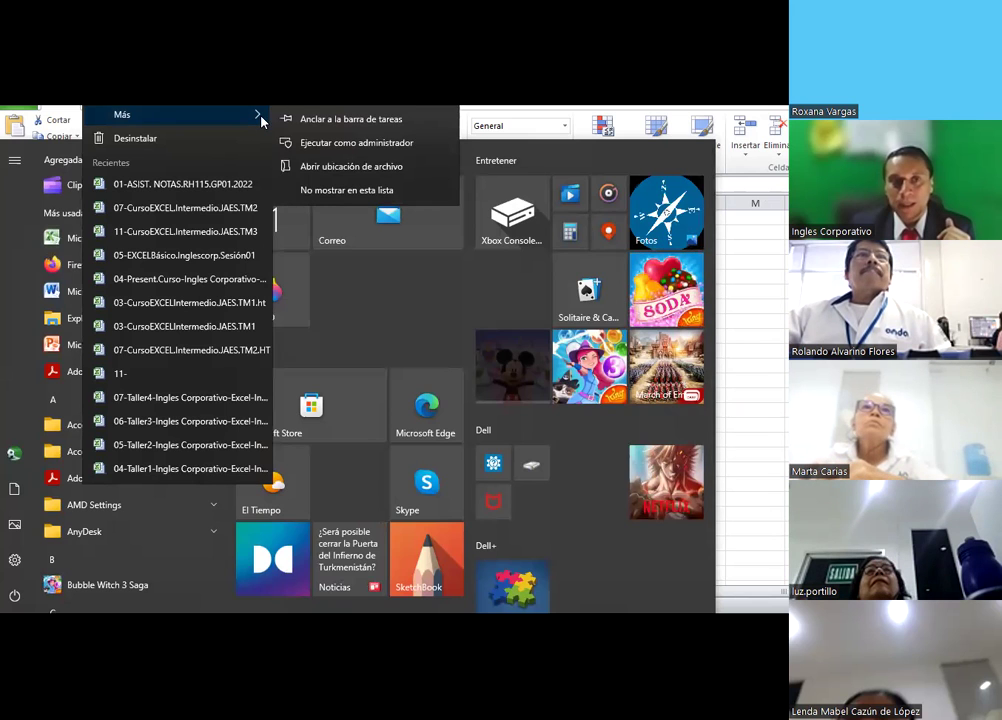
click(120, 151)
key(Escape)
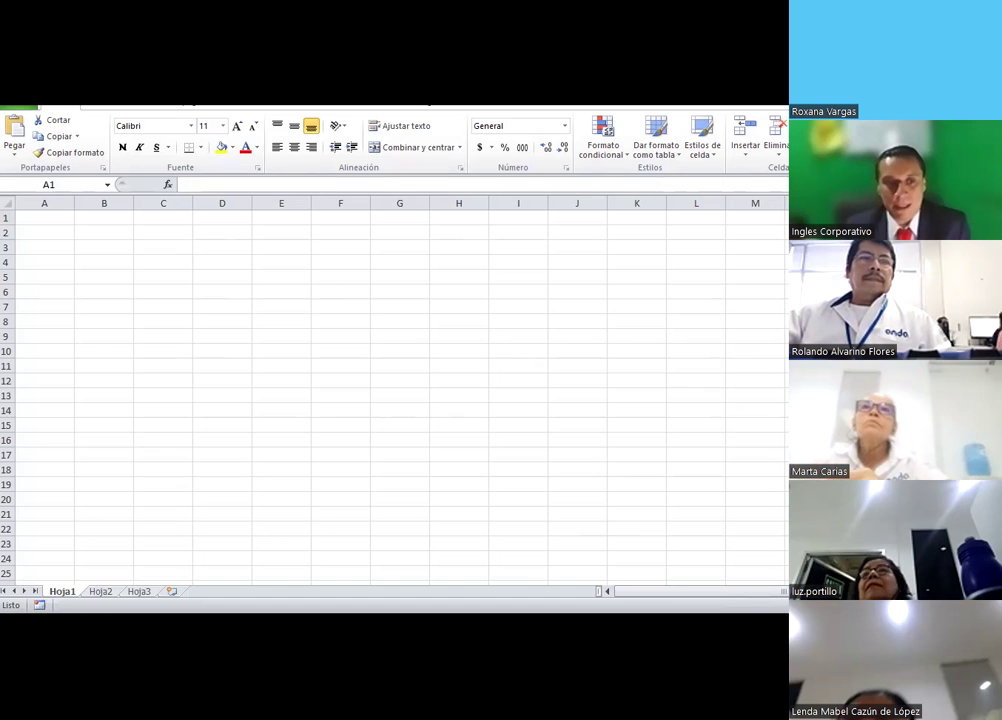
key(super)
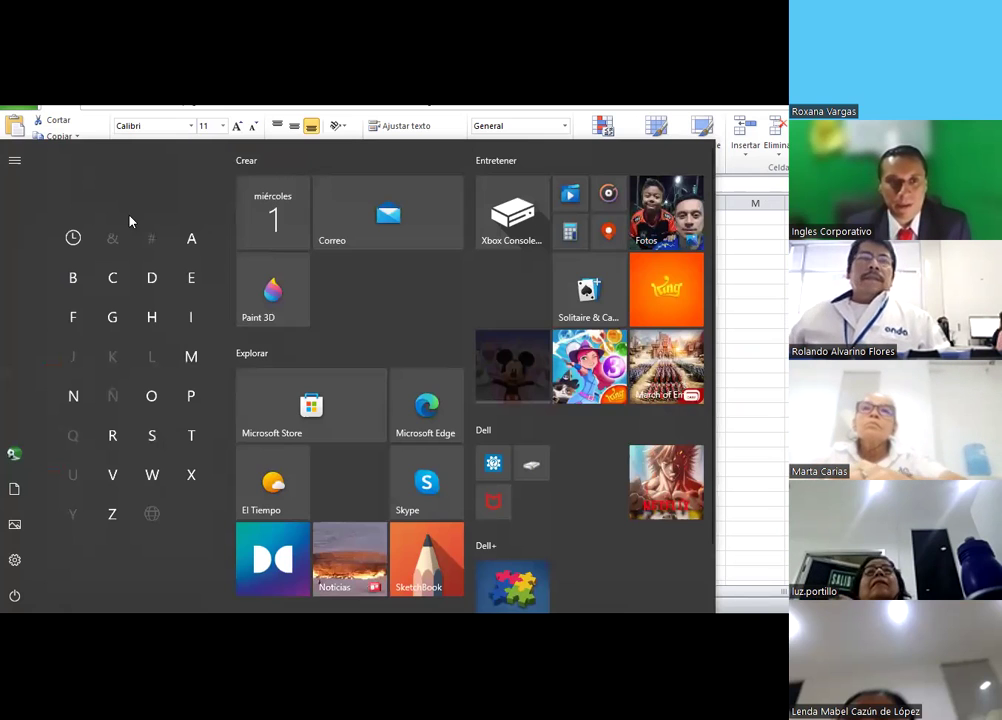
click(190, 357)
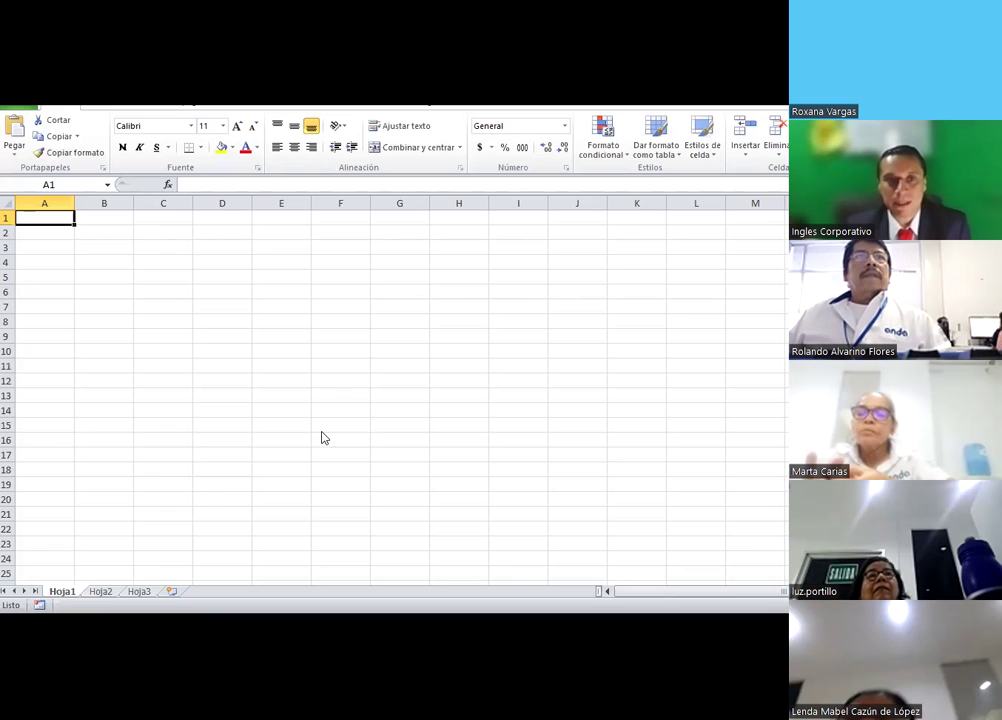
key(super)
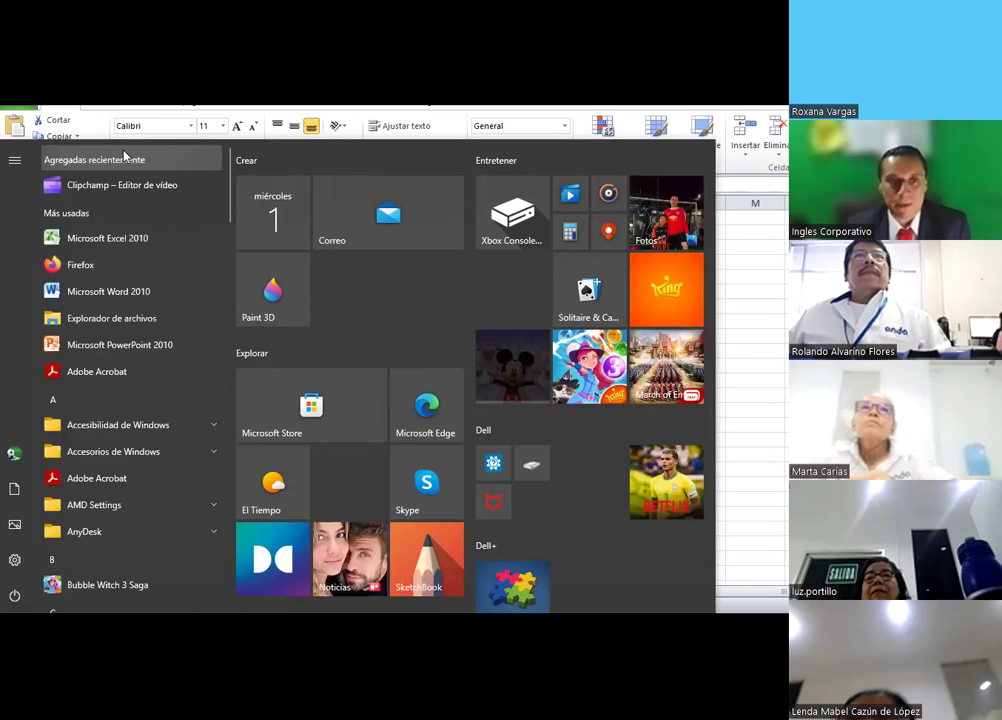
click(132, 241)
click(199, 355)
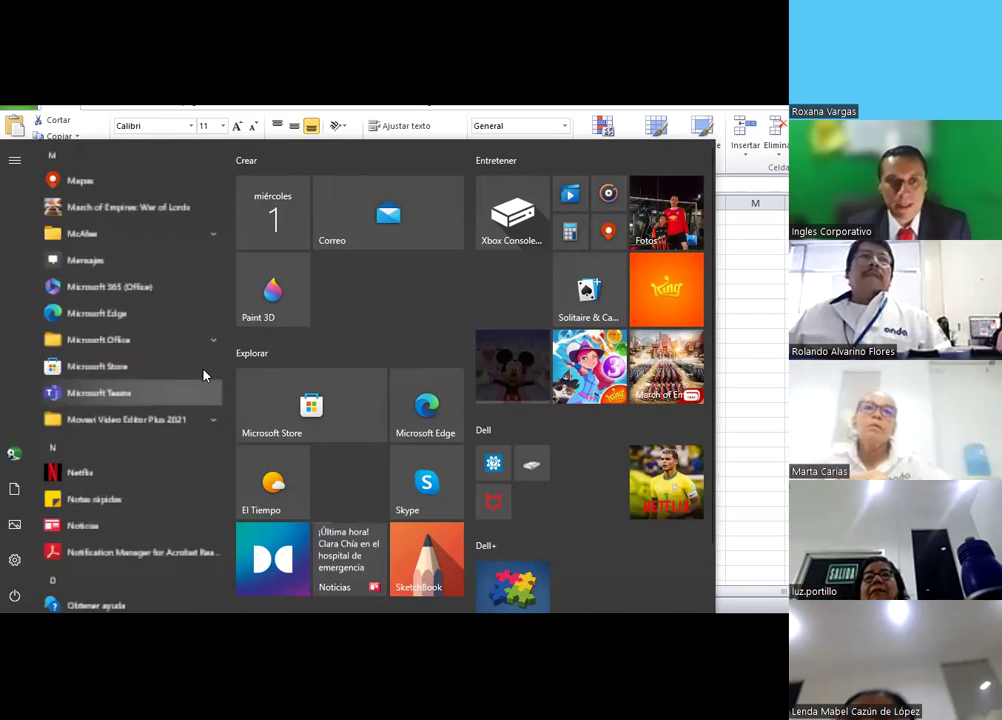
click(211, 339)
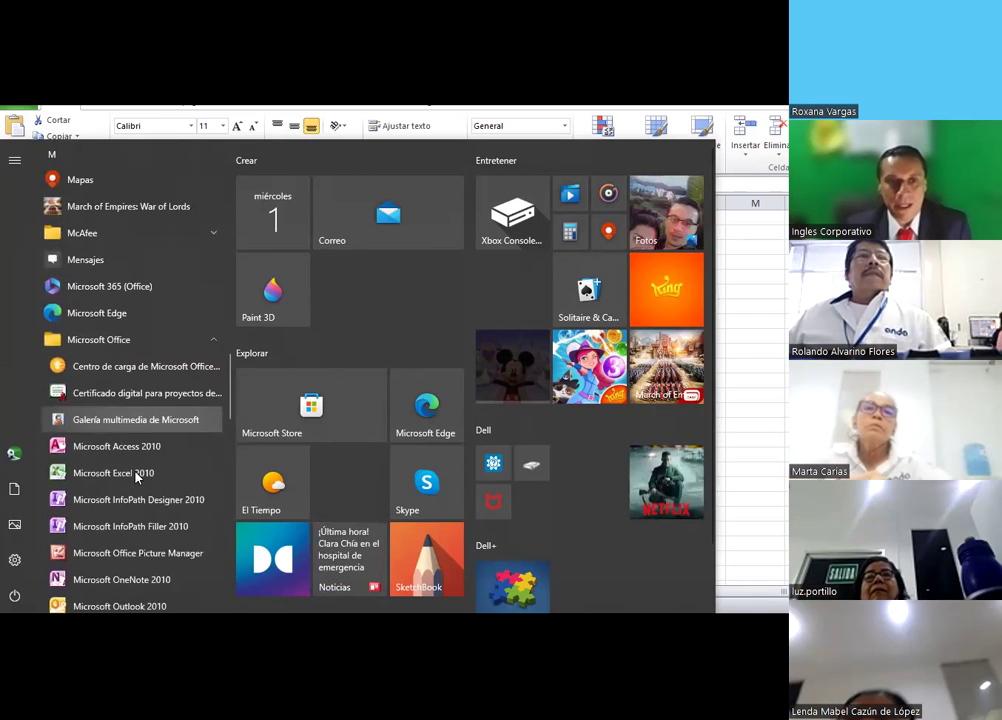
right_click(138, 478)
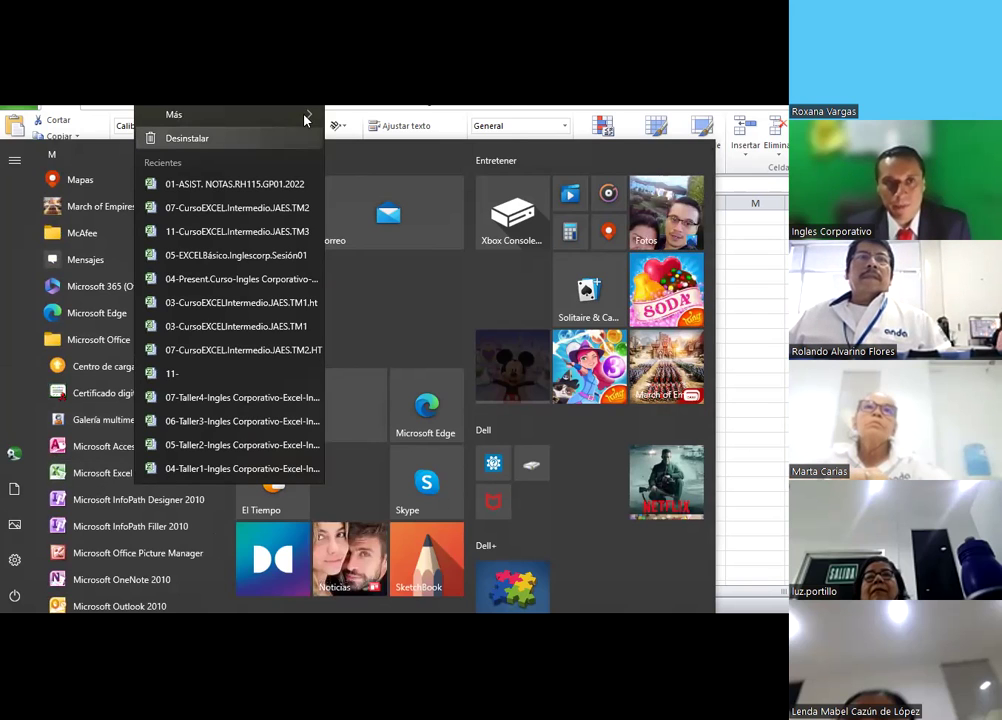
mouse_move(313, 120)
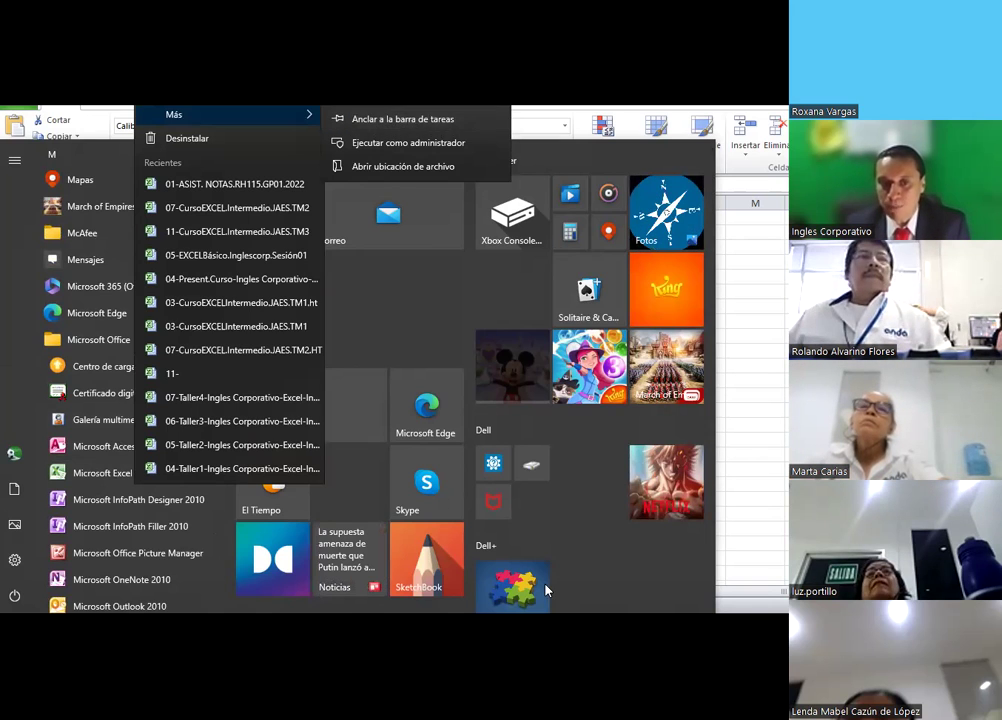
key(Escape)
key(Escape)
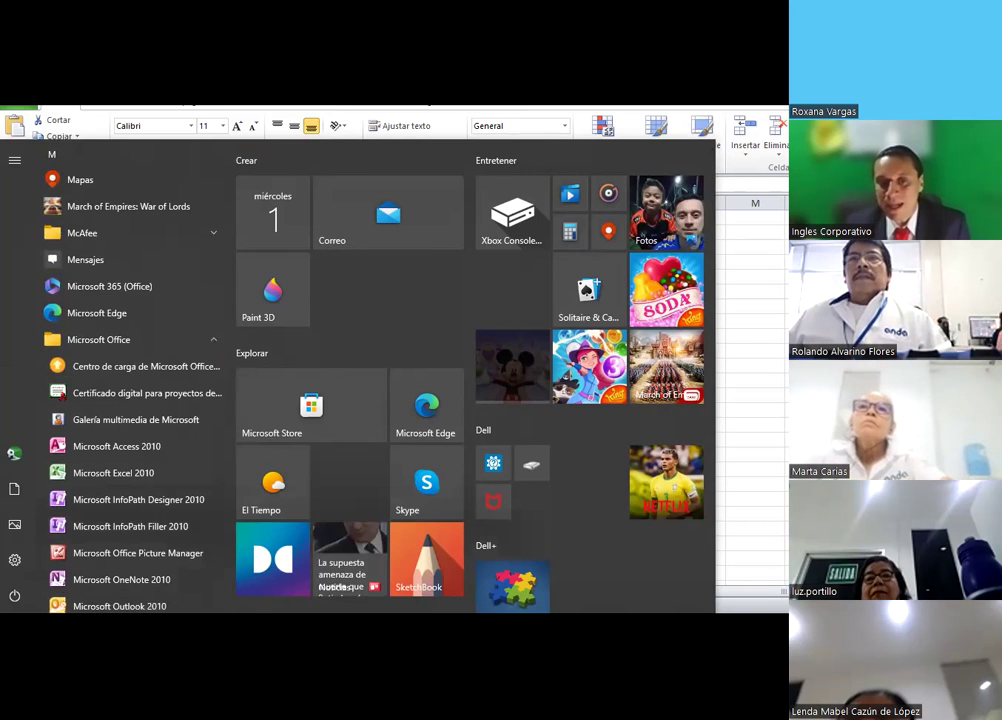
mouse_move(395, 625)
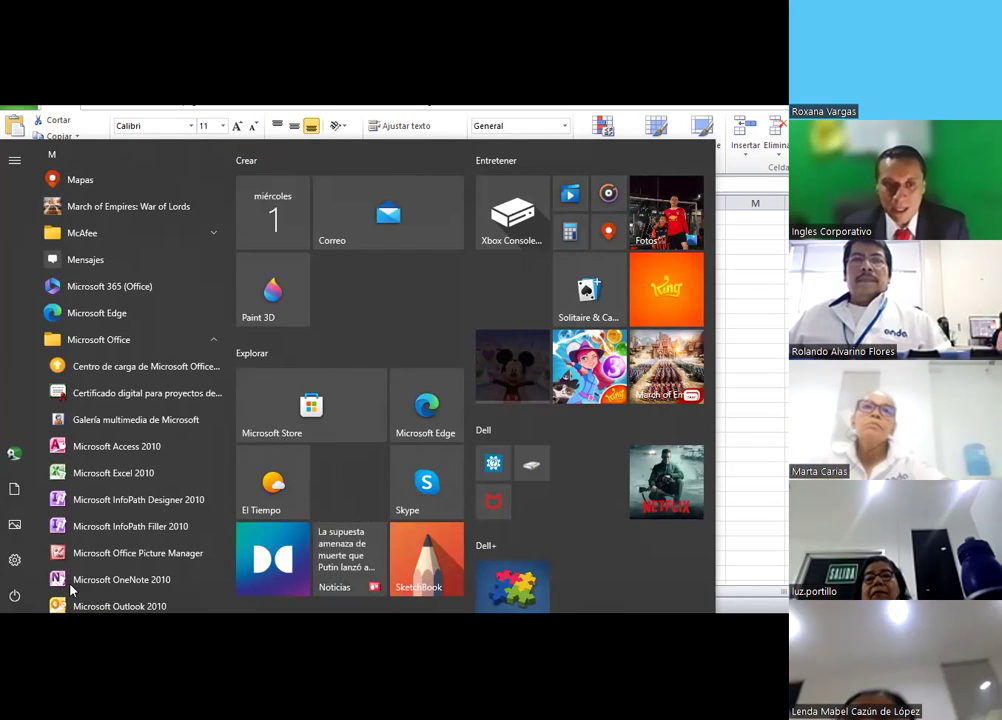
right_click(131, 597)
key(Escape)
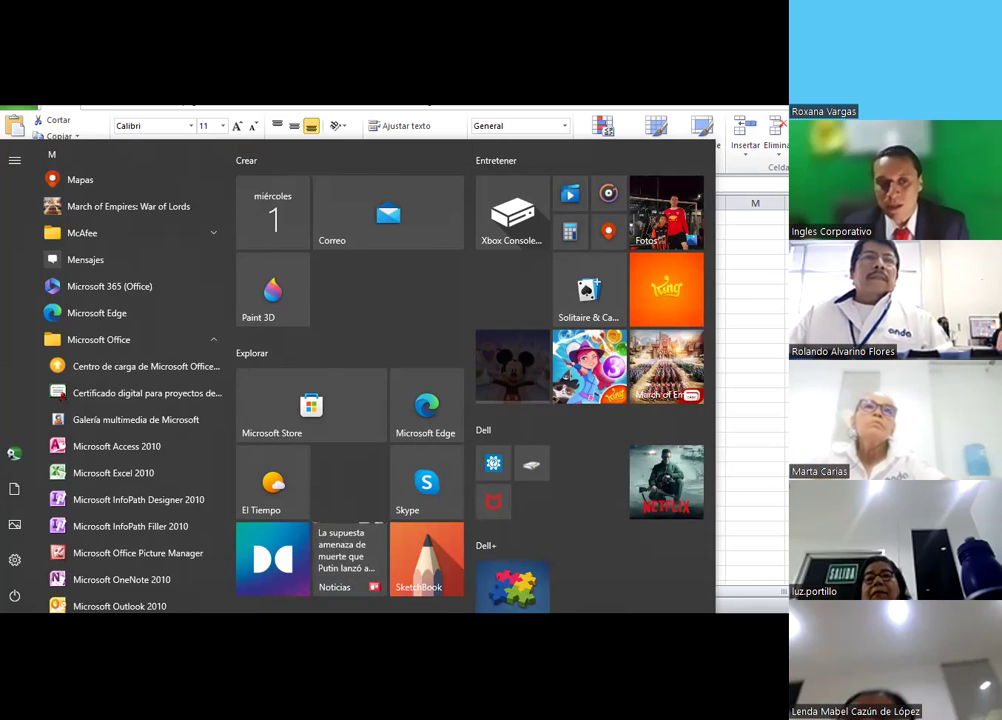
key(Escape)
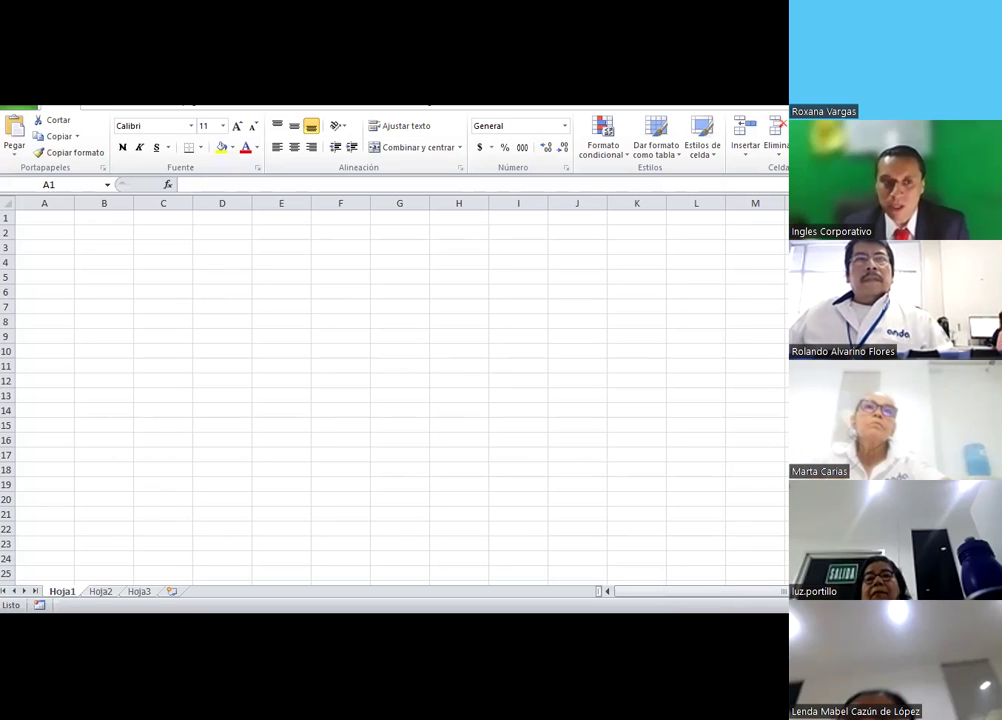
Browse the Start menu app list at the P section
key(super)
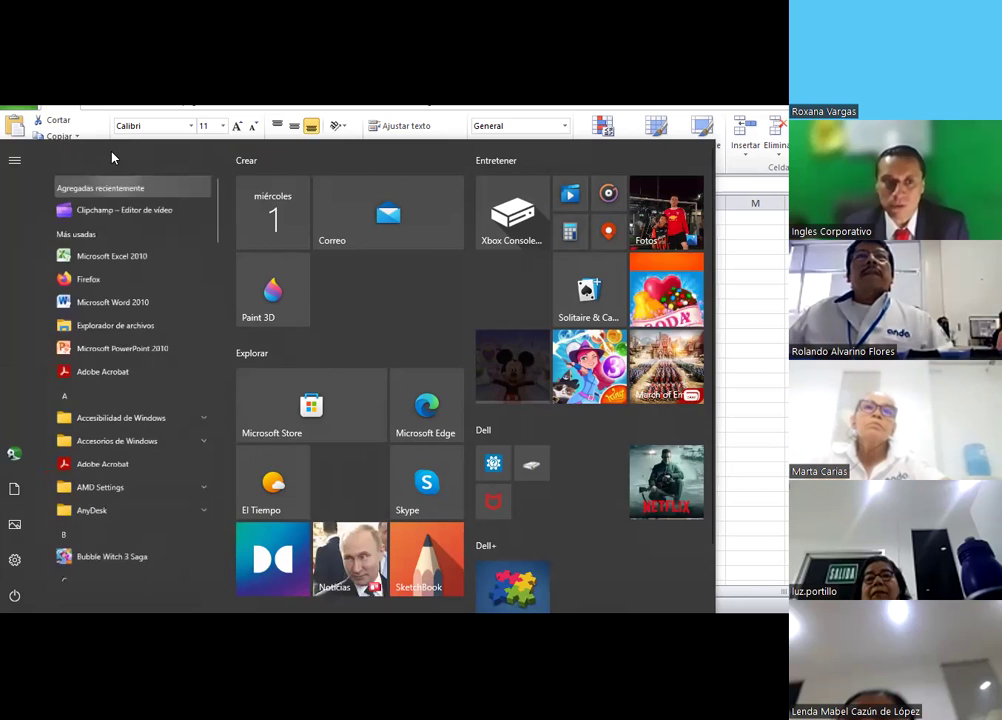
click(113, 159)
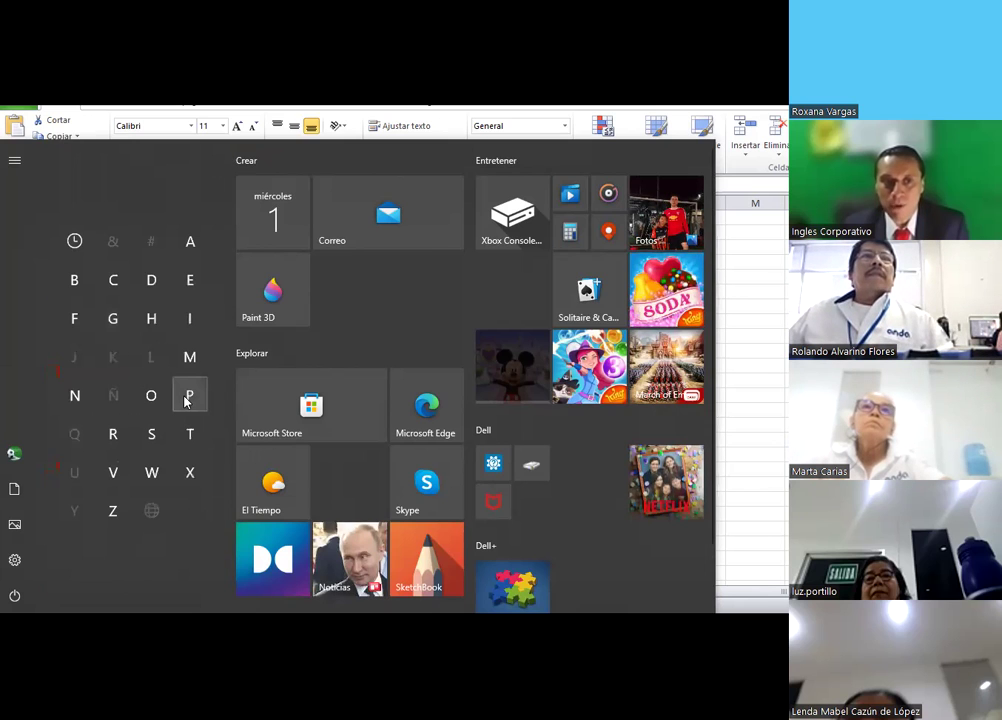
click(92, 203)
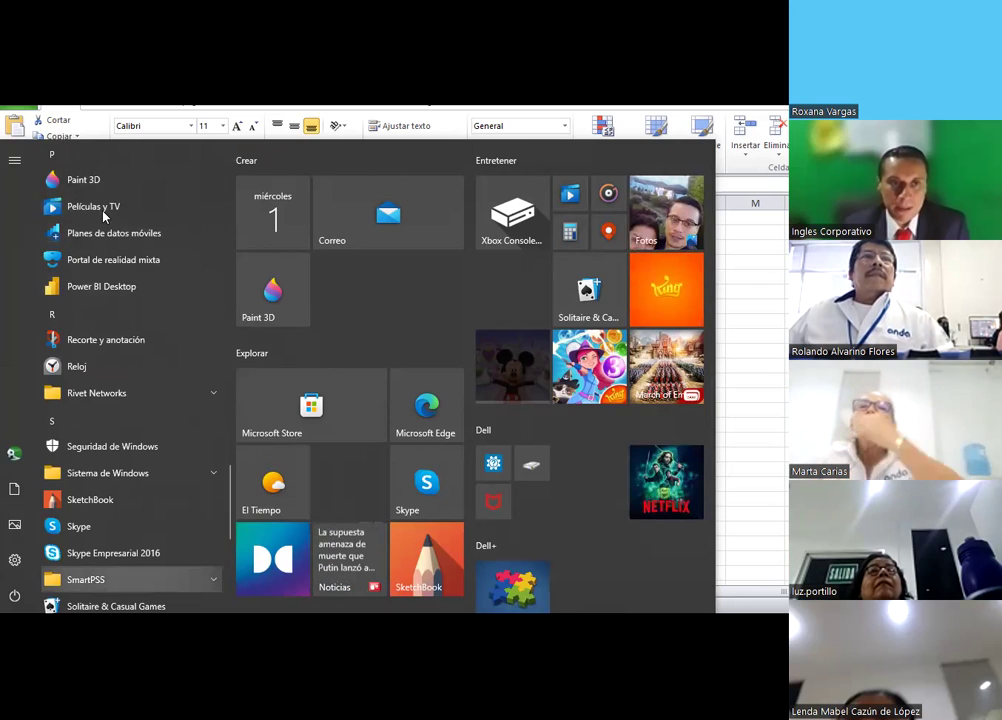
scroll(126, 290, down, 1)
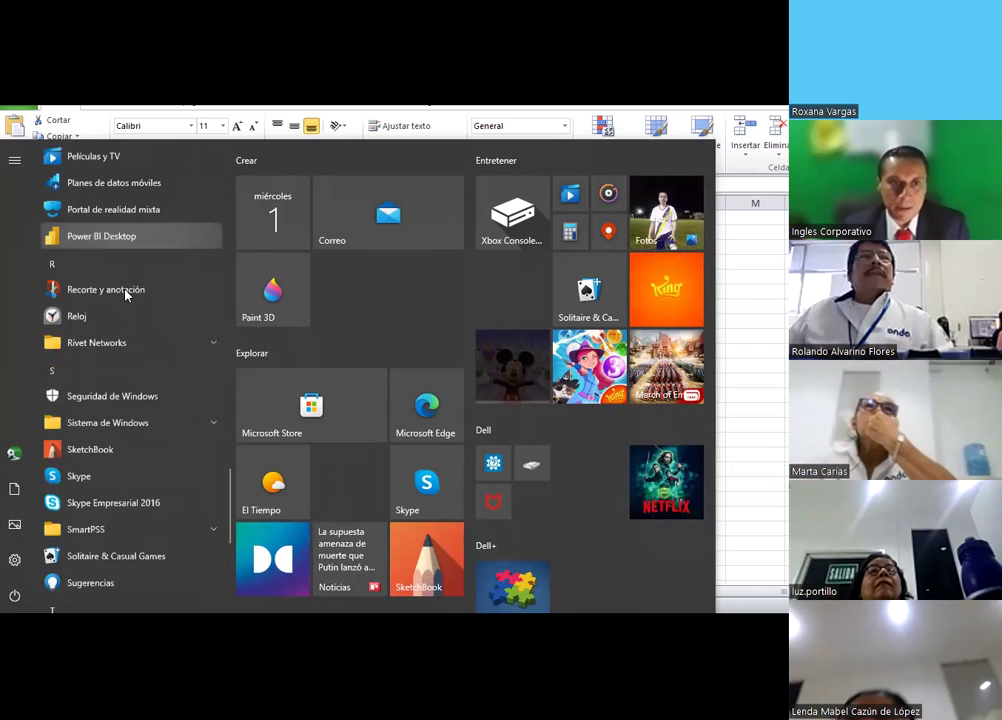
scroll(126, 292, down, 5)
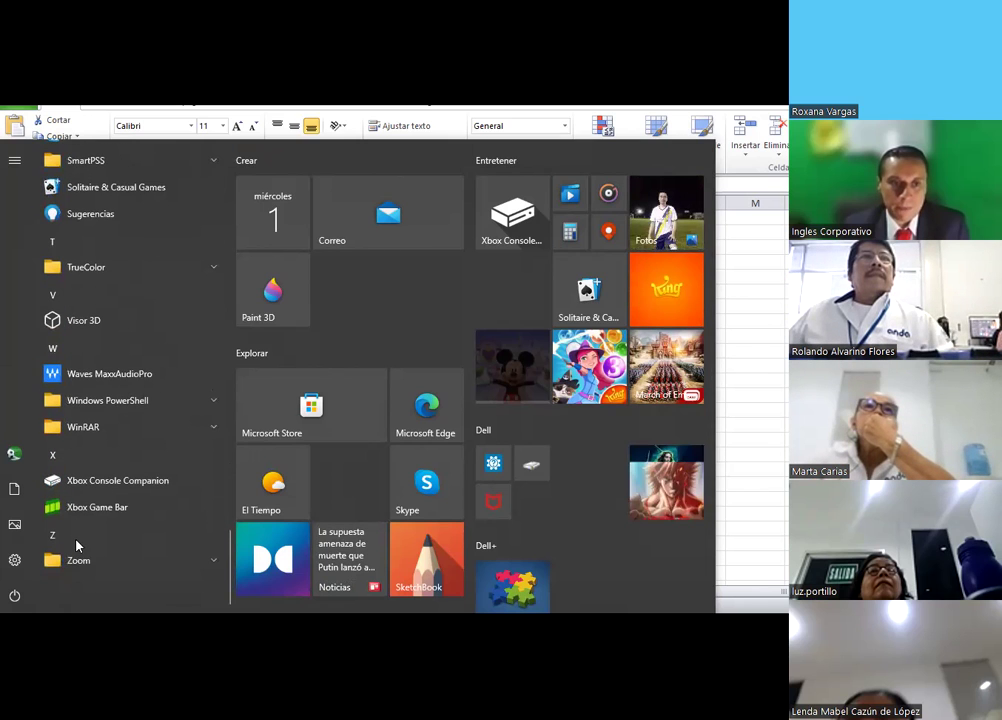
scroll(110, 500, up, 1)
Search for 'paint' and launch Paint from the results
click(107, 588)
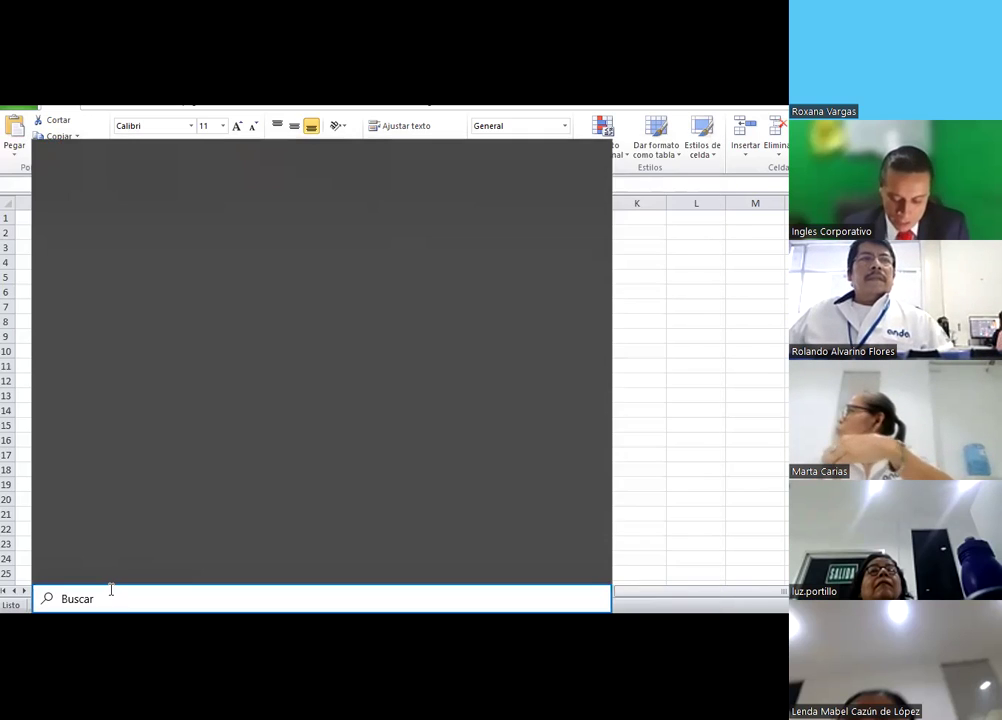
text(paint)
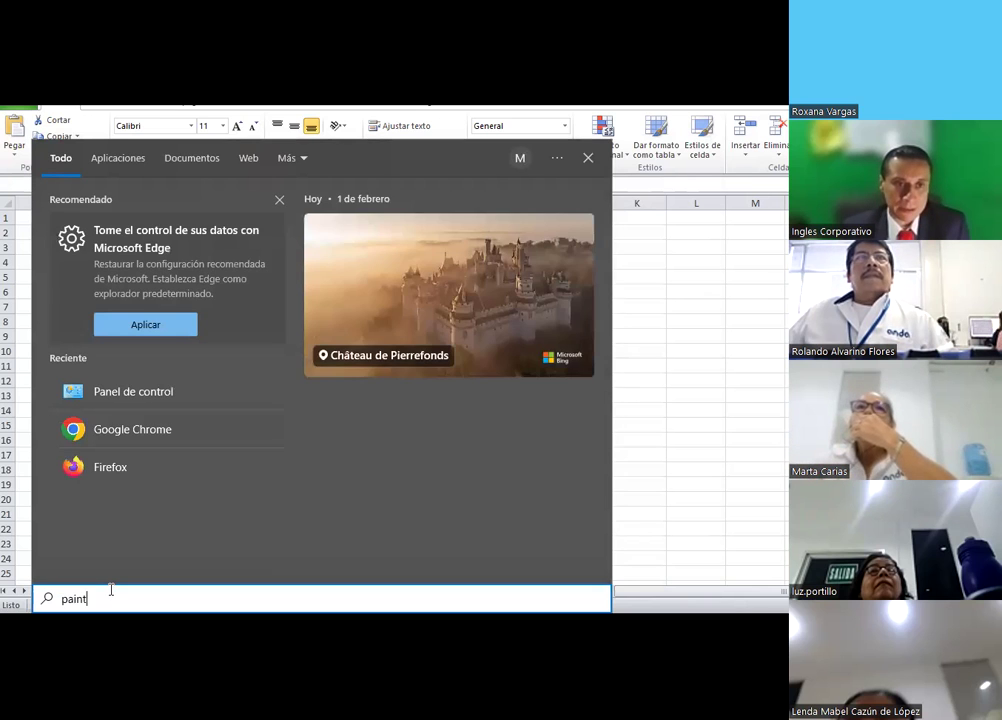
key(Return)
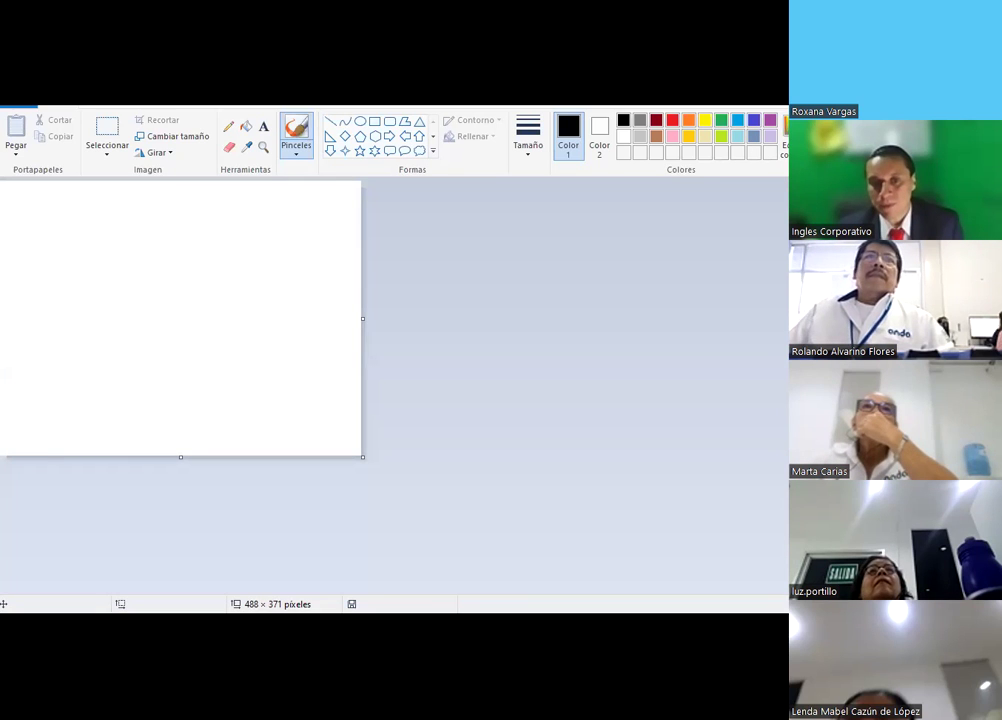
Pin Paint to the taskbar with 'Anclar a la barra de tareas' from its taskbar icon menu
right_click(440, 612)
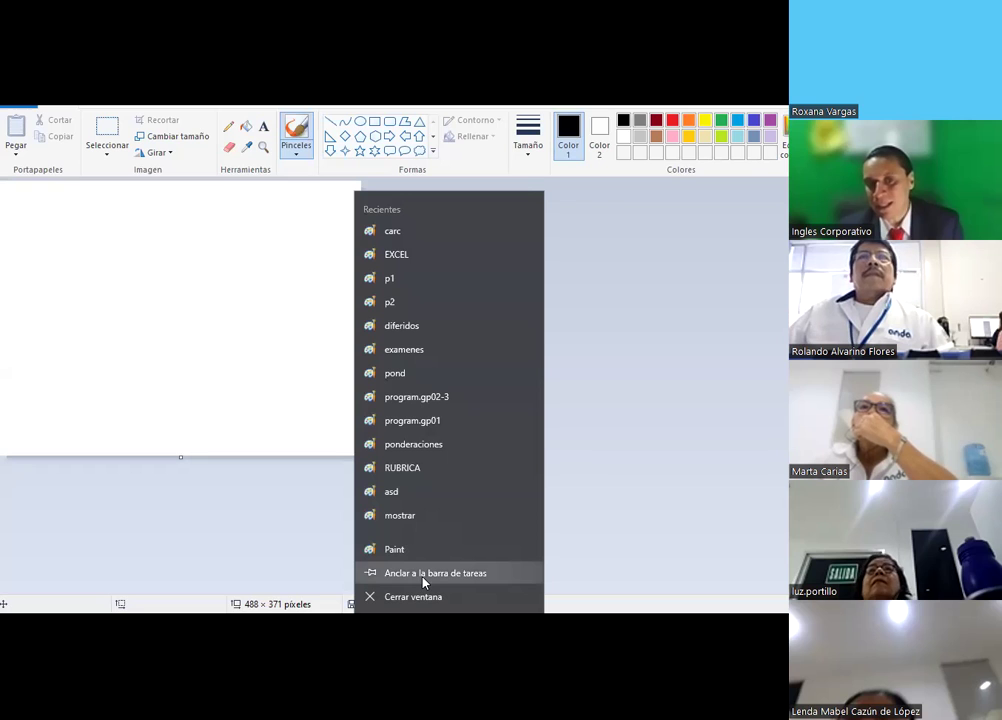
key(Escape)
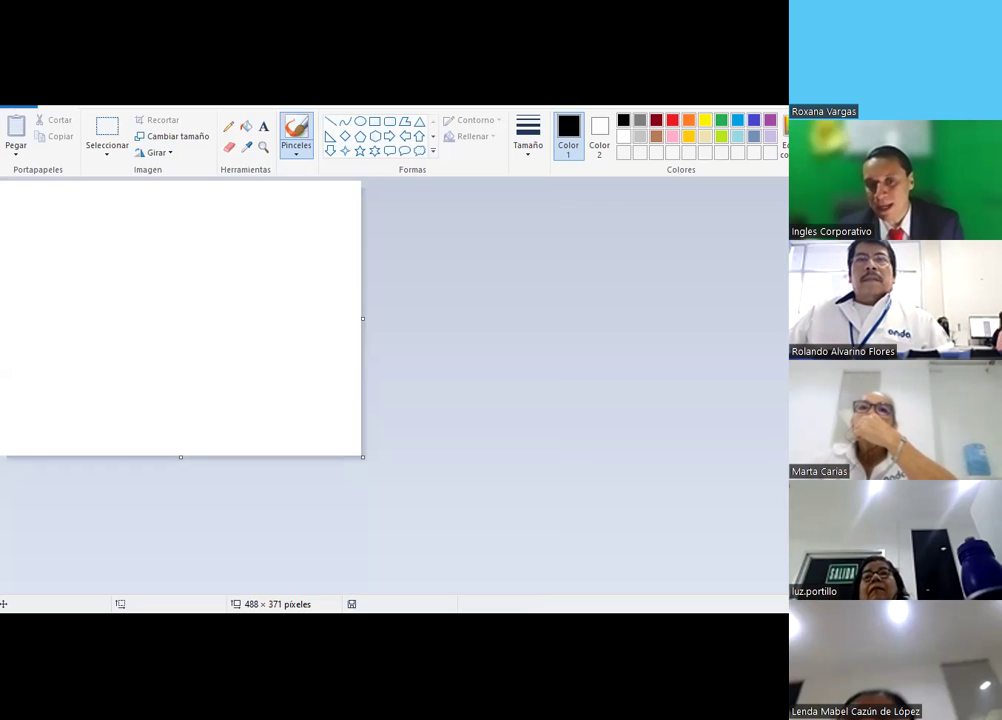
mouse_move(448, 625)
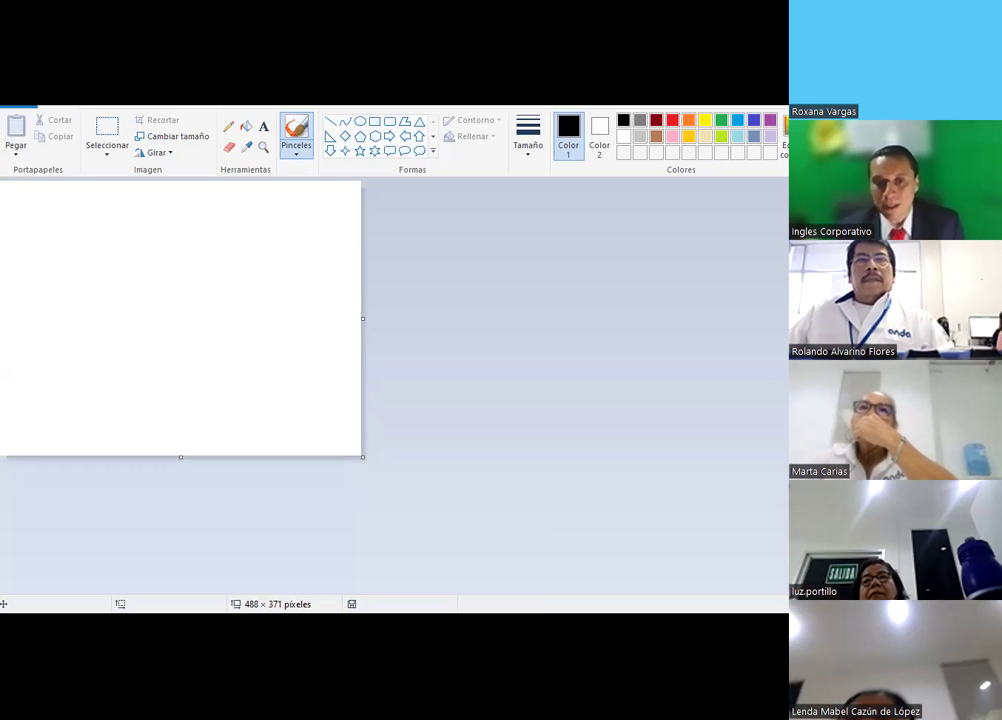
right_click(448, 625)
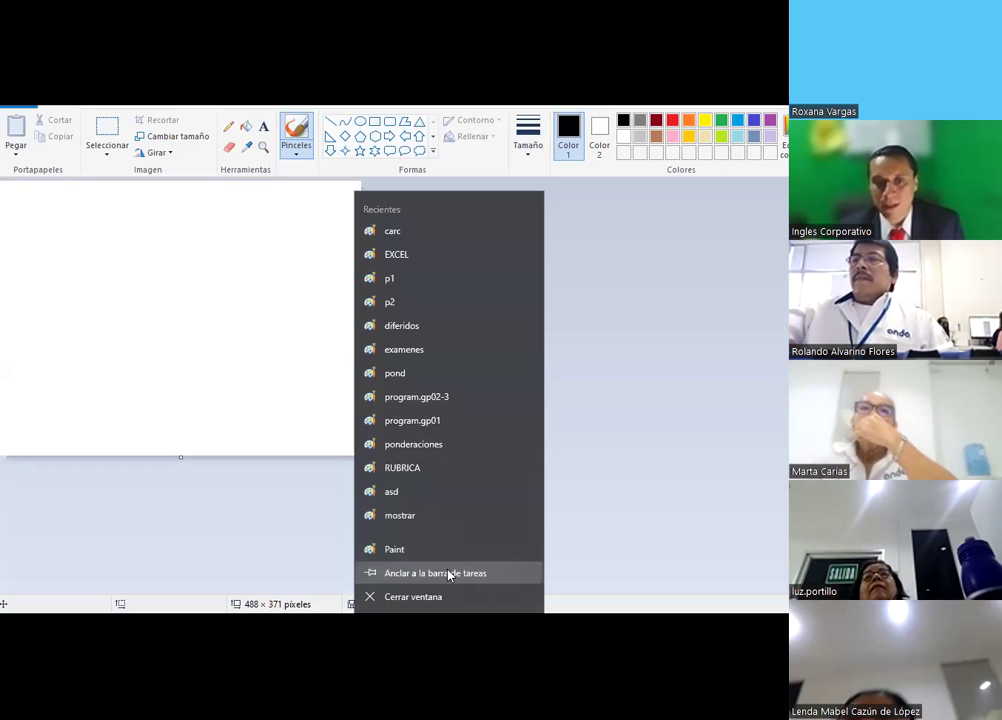
click(447, 574)
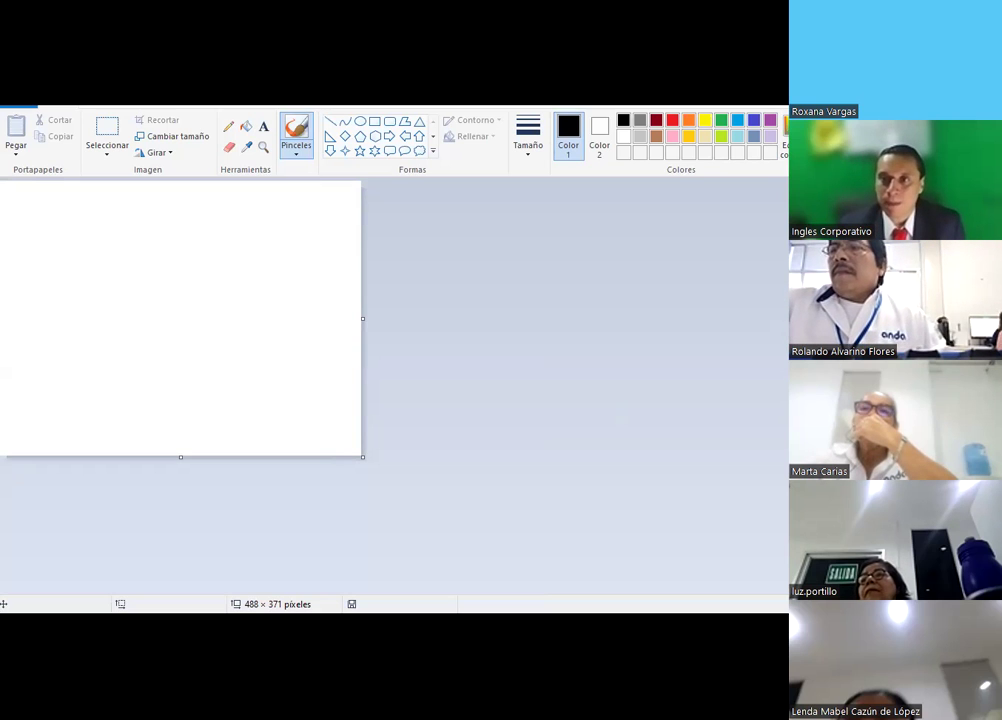
Alt+Tab between Paint and Excel, finishing on the empty Hoja1 workbook
key(alt+Tab)
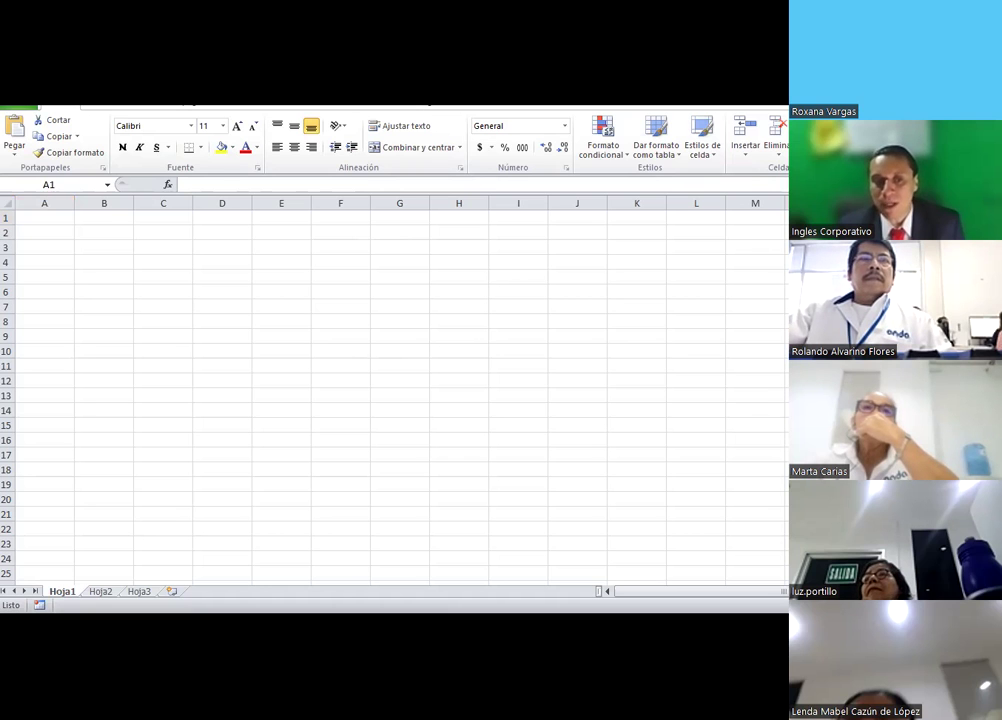
key(alt+Tab)
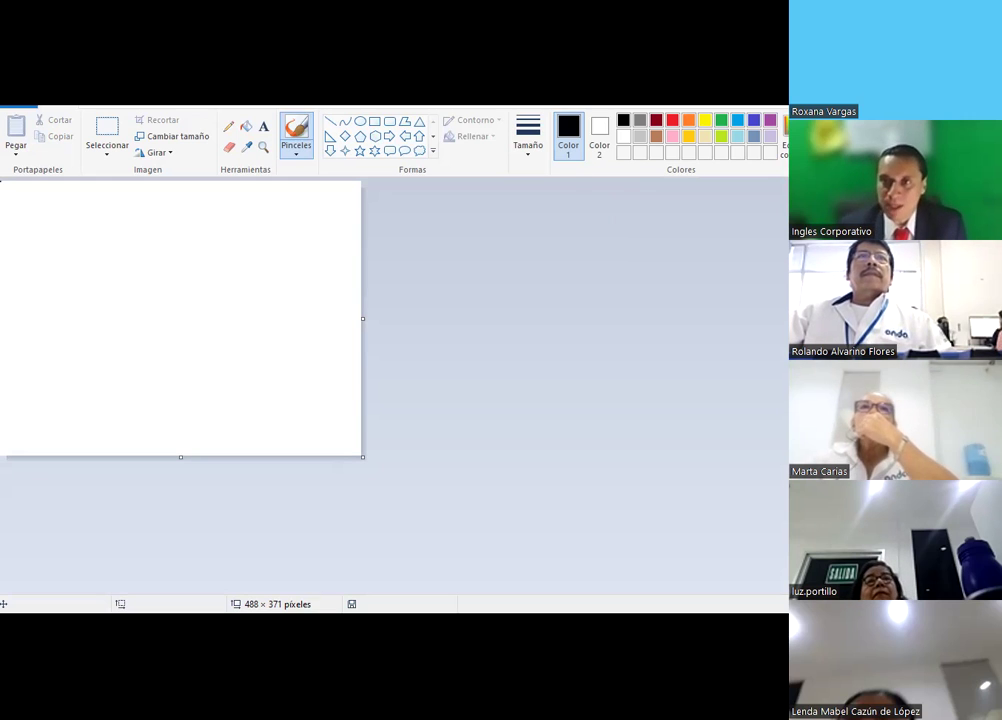
key(alt+Tab)
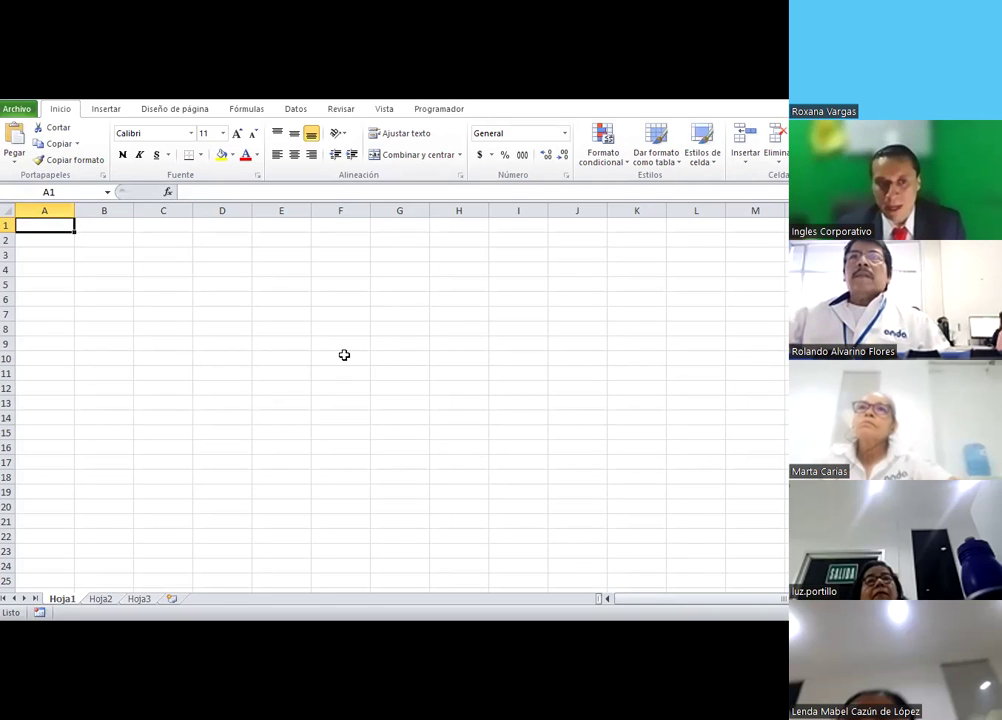
click(340, 358)
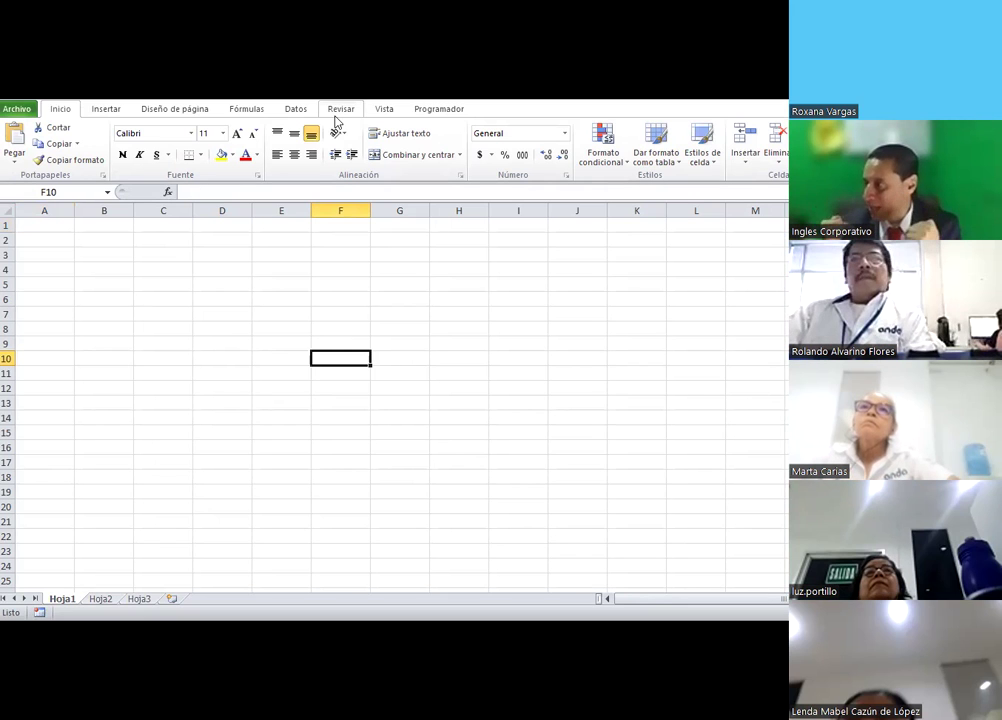
click(100, 598)
key(ctrl+Page_Up)
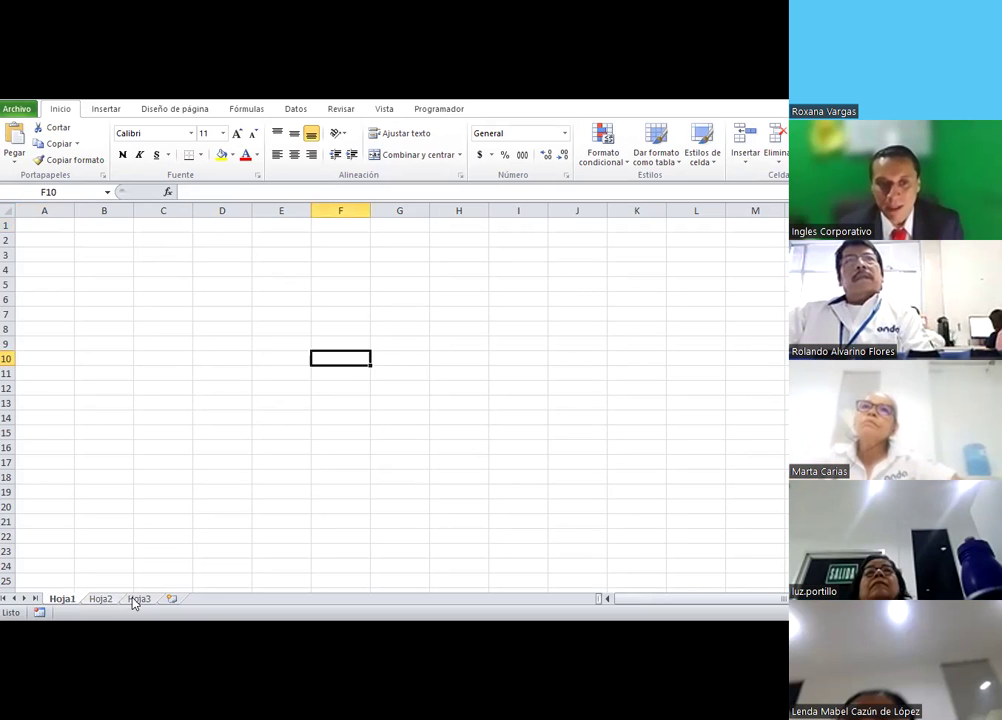
click(139, 598)
key(ctrl+Page_Up)
key(ctrl+Page_Up)
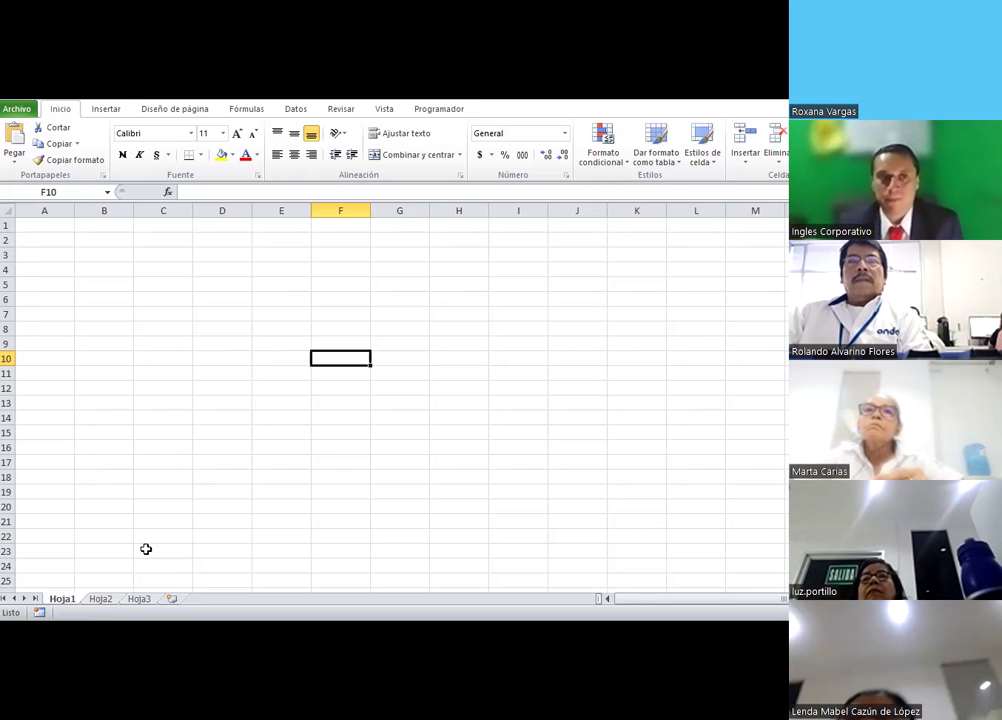
click(200, 449)
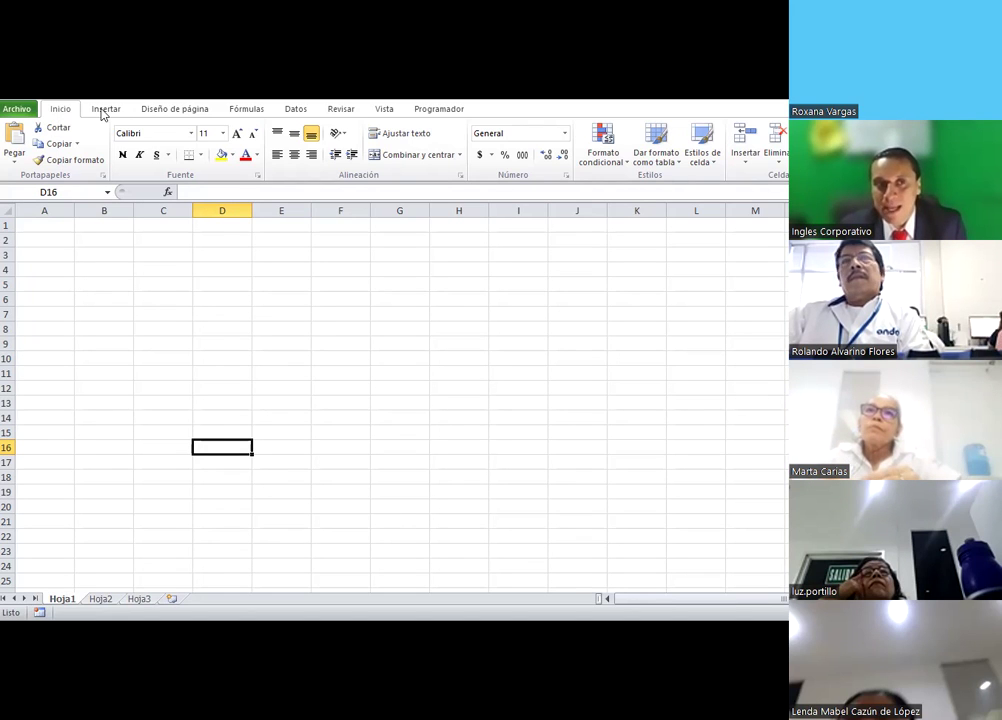
scroll(157, 113, down, 1)
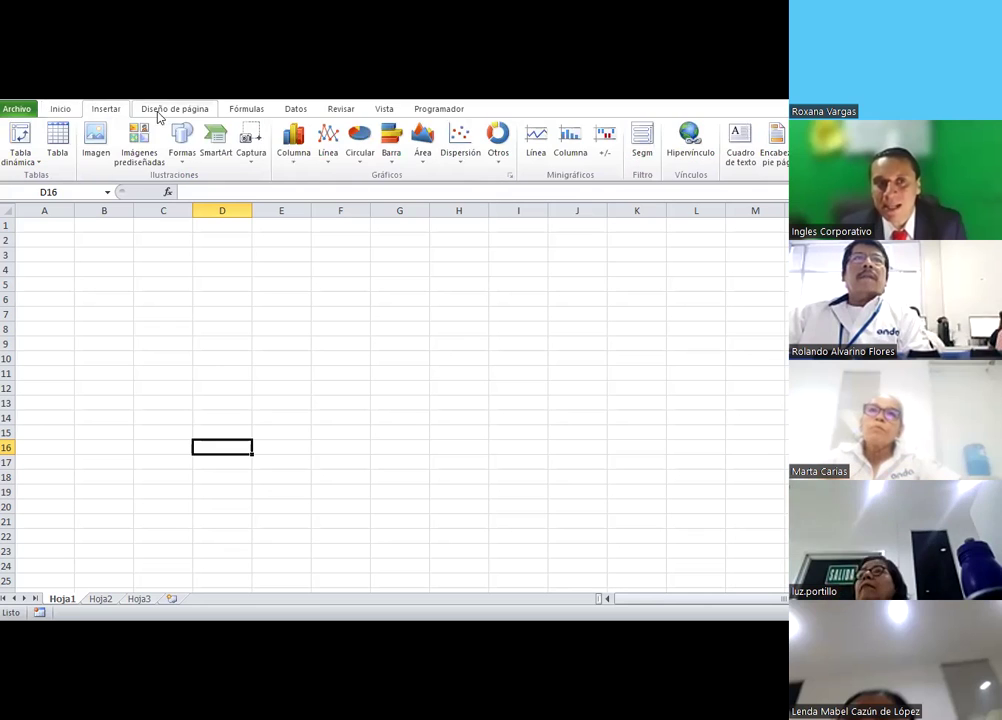
scroll(115, 114, down, 1)
click(110, 112)
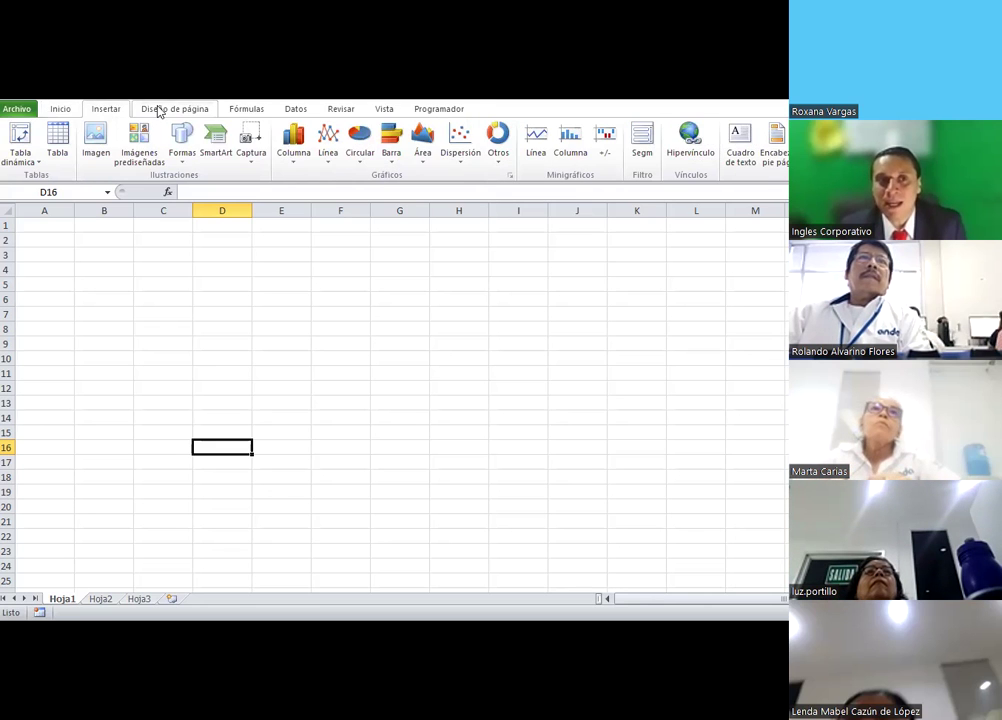
click(157, 111)
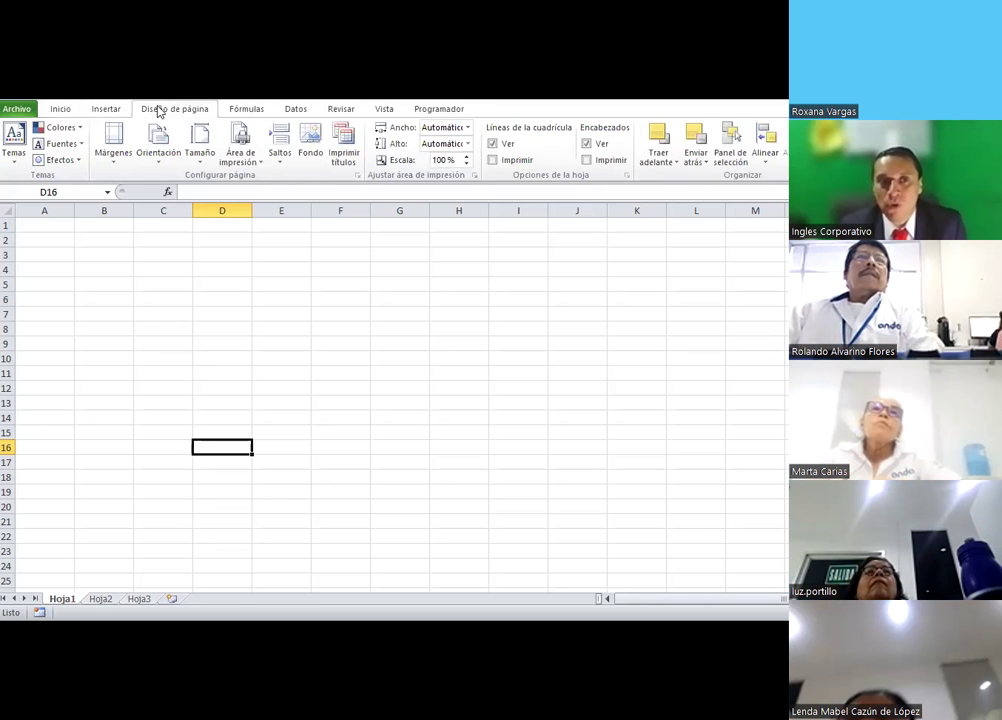
click(248, 112)
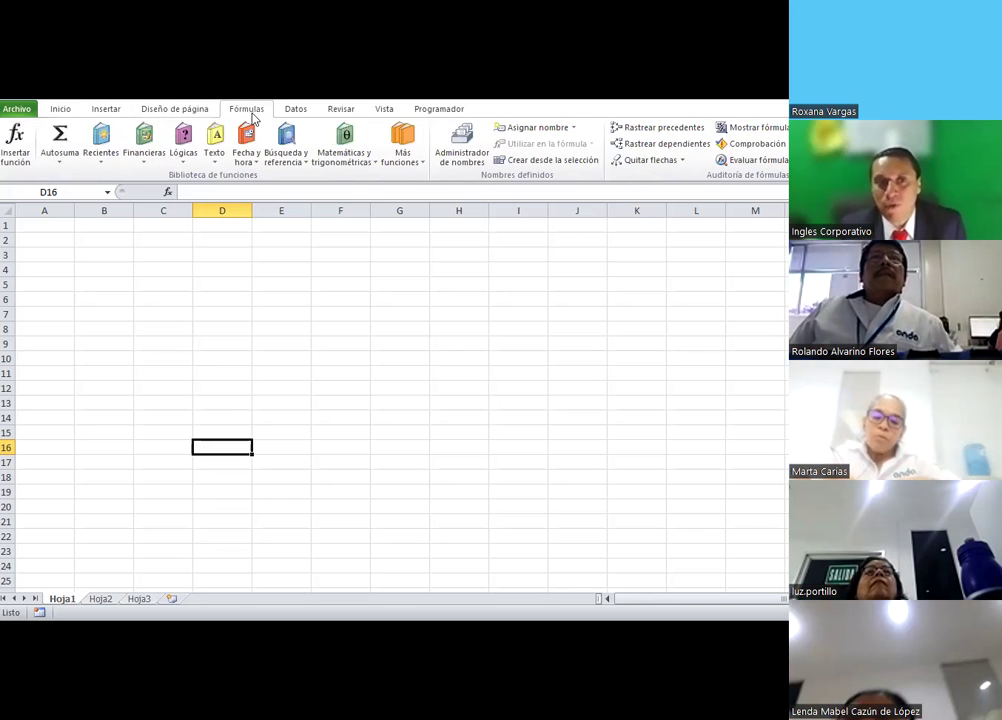
click(62, 110)
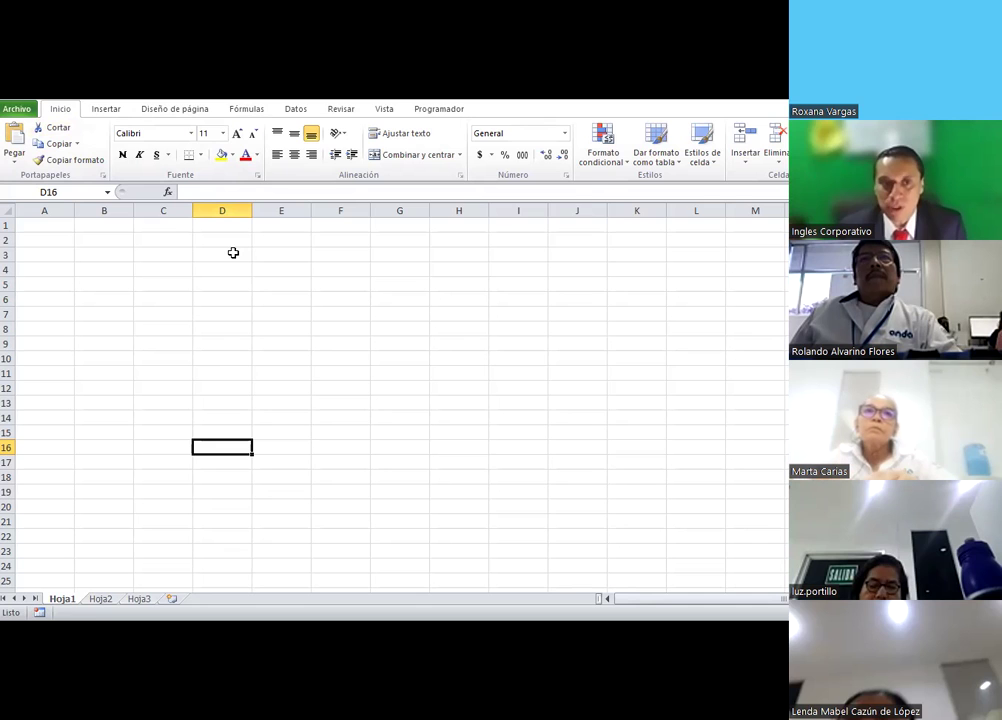
Apply Todos los bordes to D3:F7, then click off to G7 to view the grid
click(233, 253)
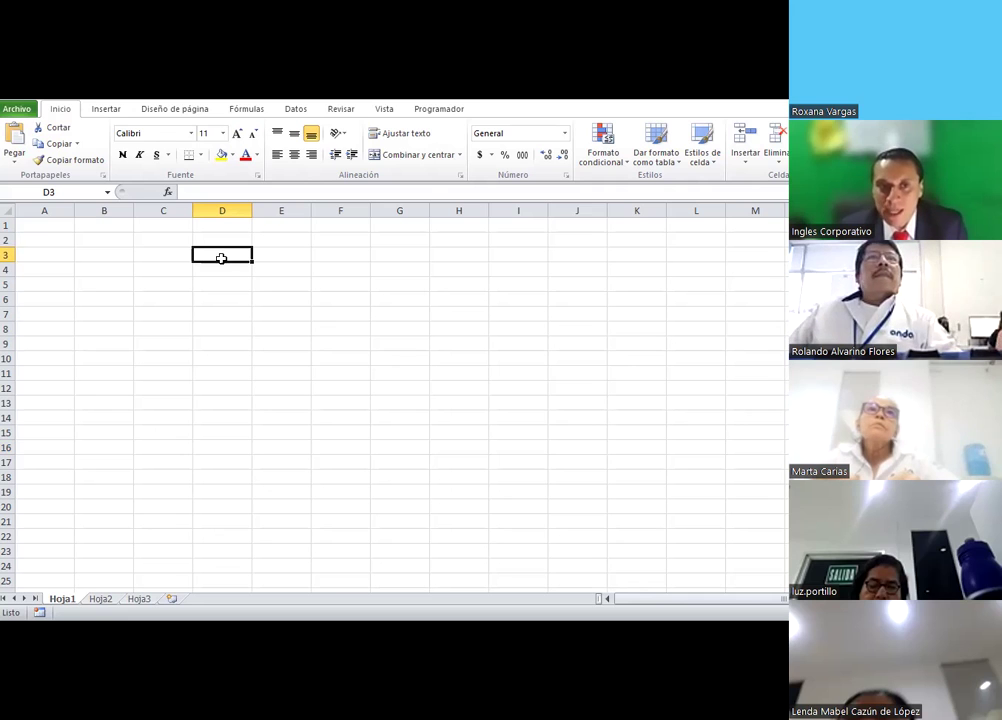
drag(221, 258, 345, 316)
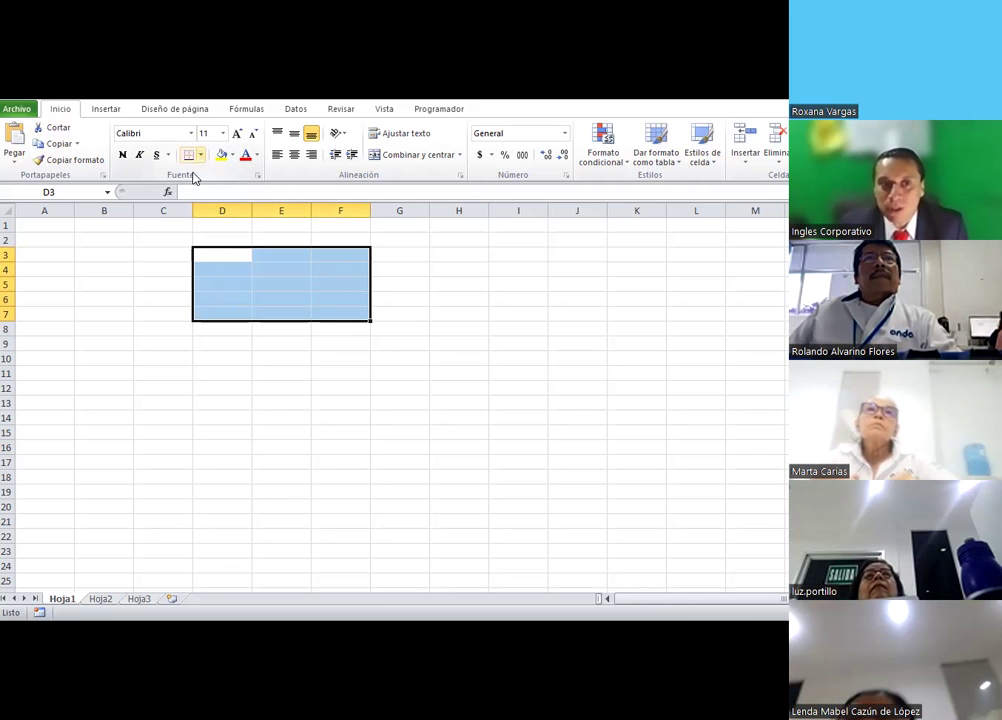
click(200, 155)
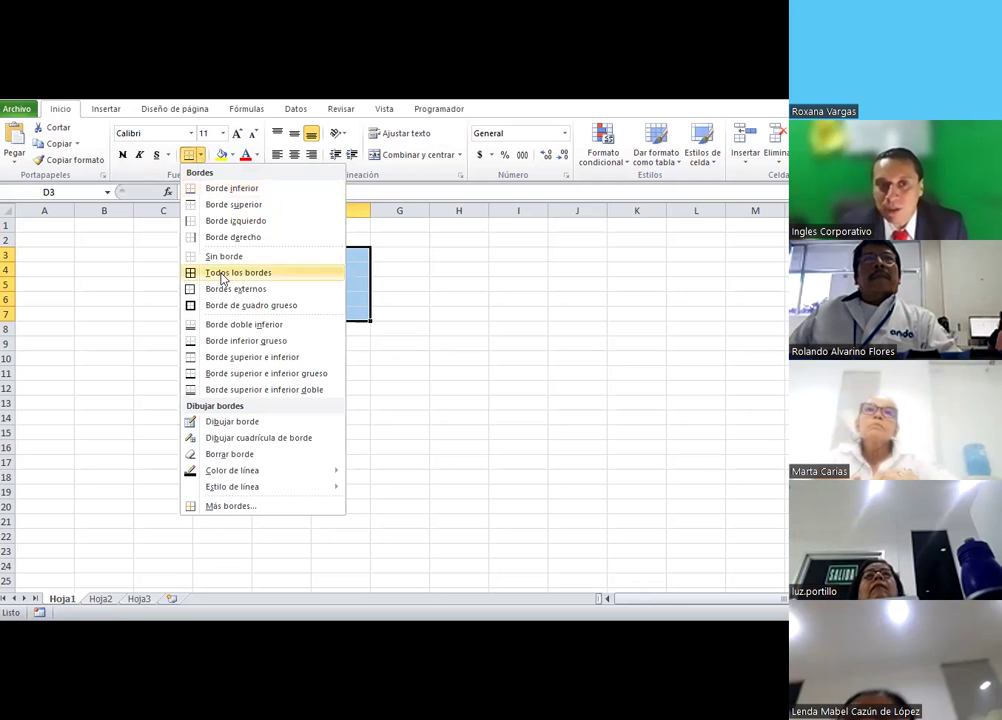
click(221, 272)
click(281, 388)
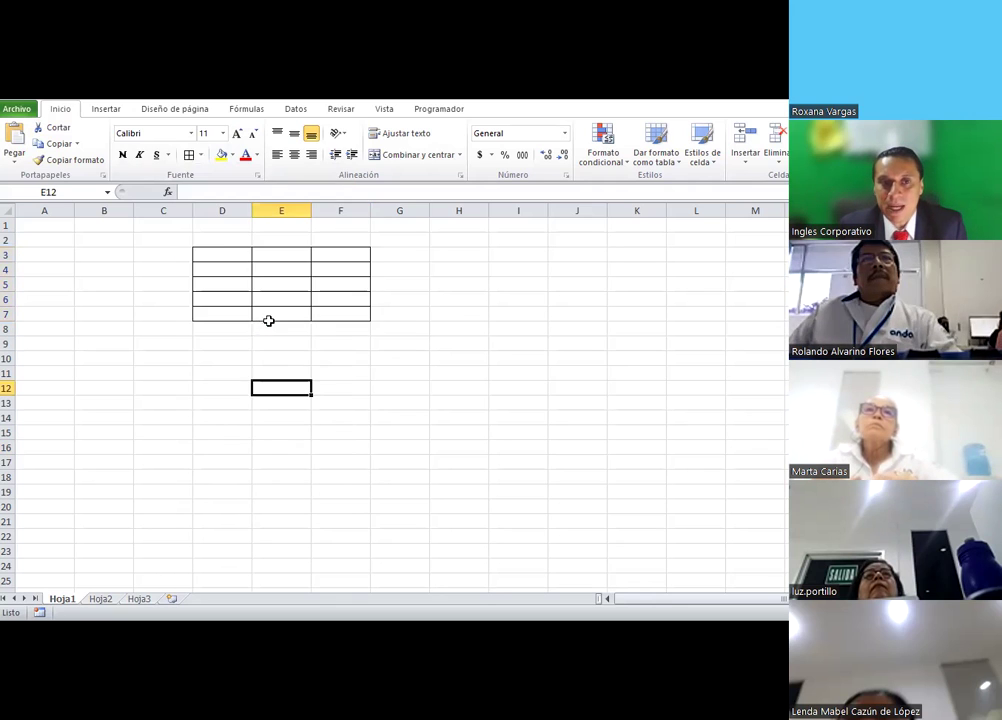
drag(222, 254, 340, 314)
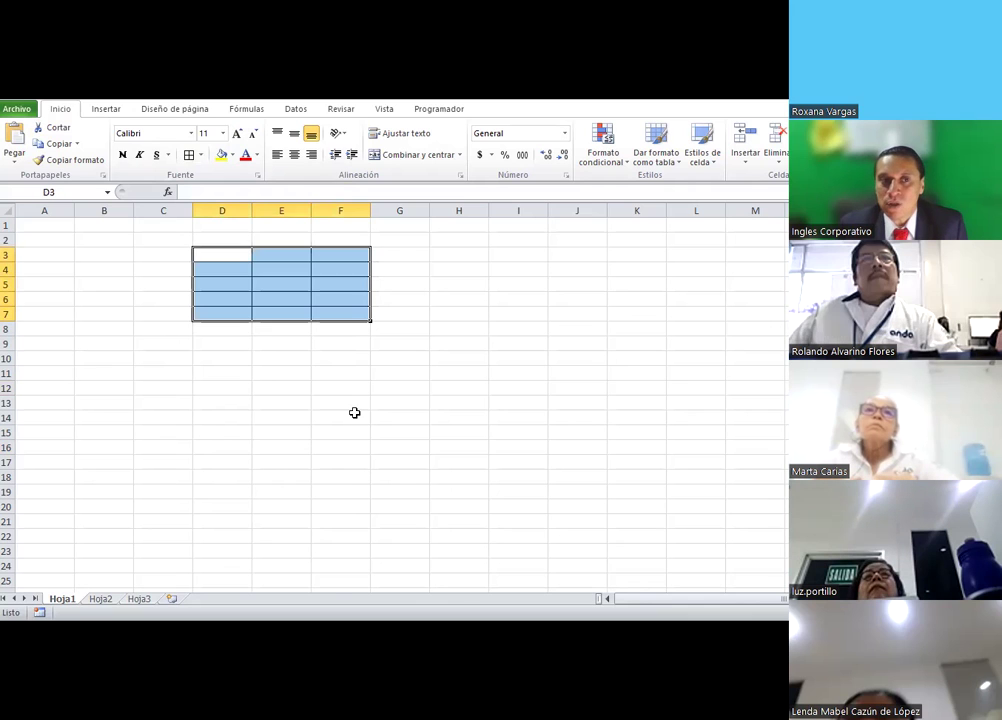
click(354, 412)
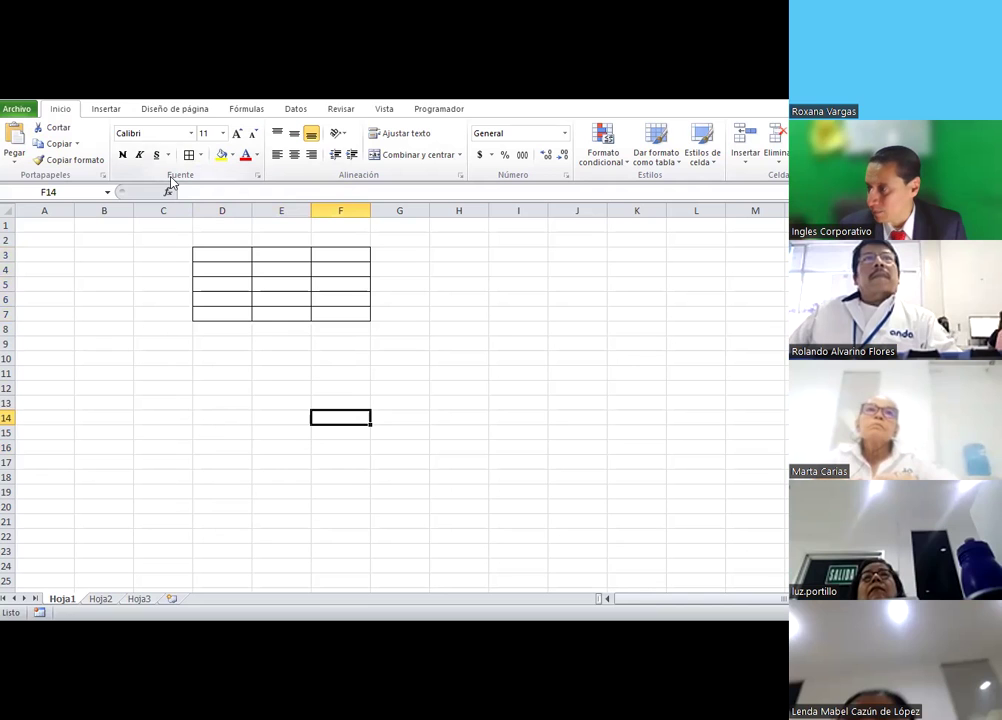
click(409, 316)
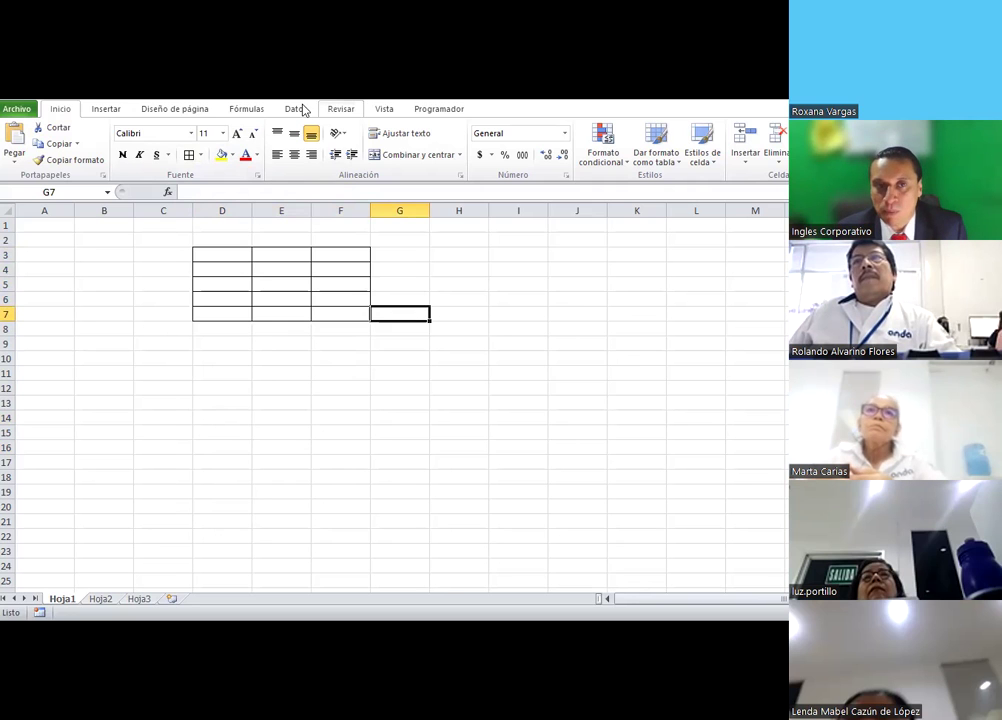
click(298, 109)
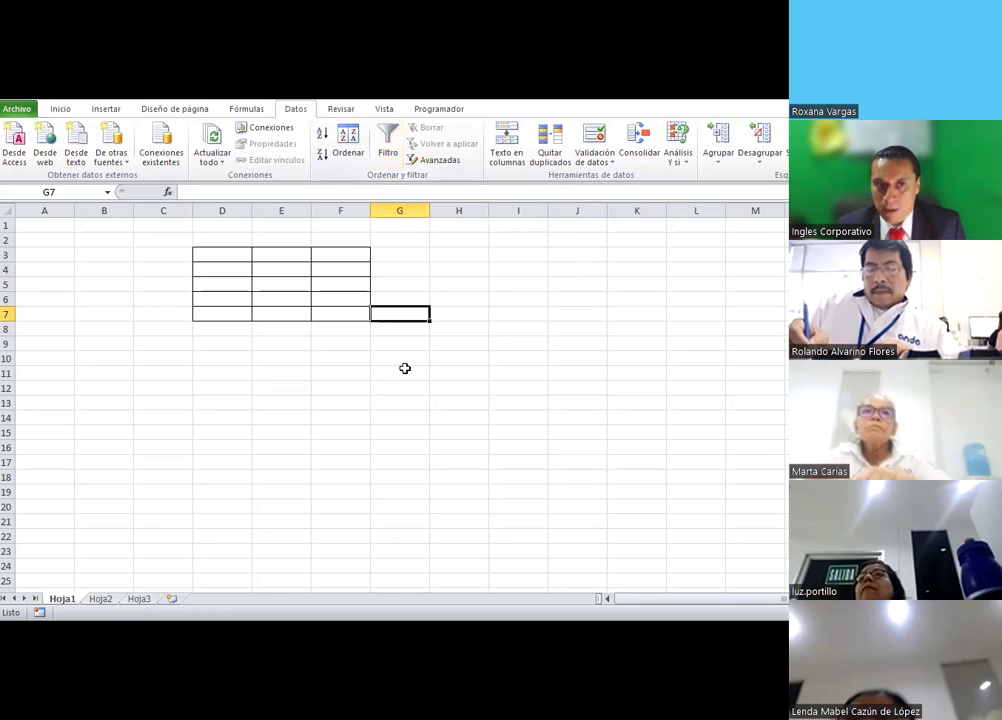
key(Down)
key(Down)
key(Down)
click(75, 110)
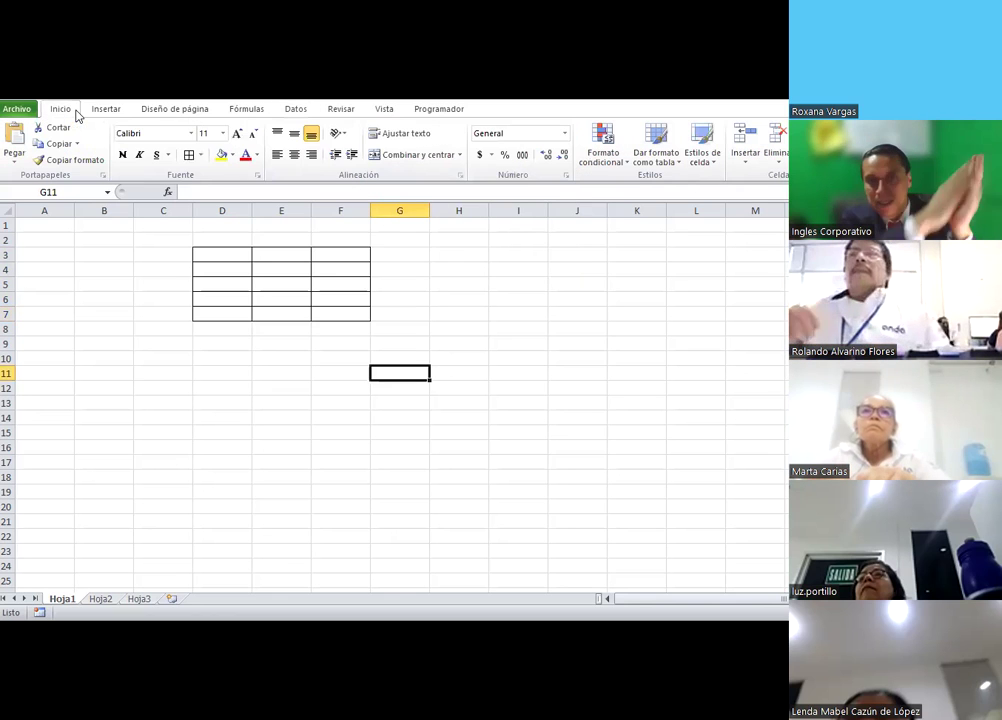
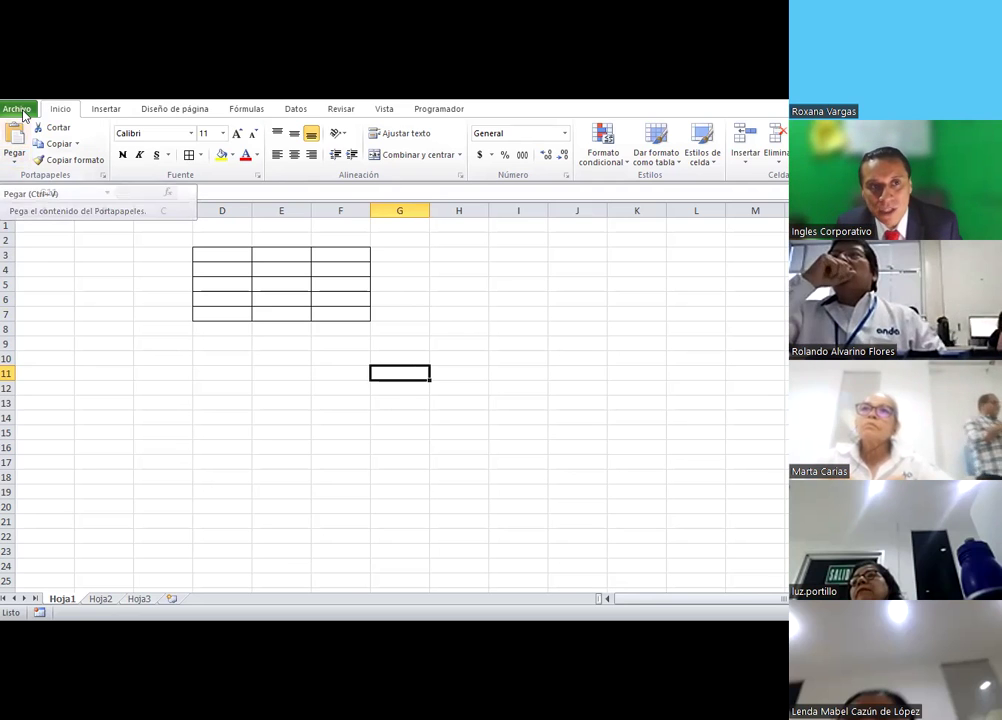
Save the workbook to the Desktop (Escritorio) as 'Tutorias ANDA', fixing the accent in the name
click(20, 110)
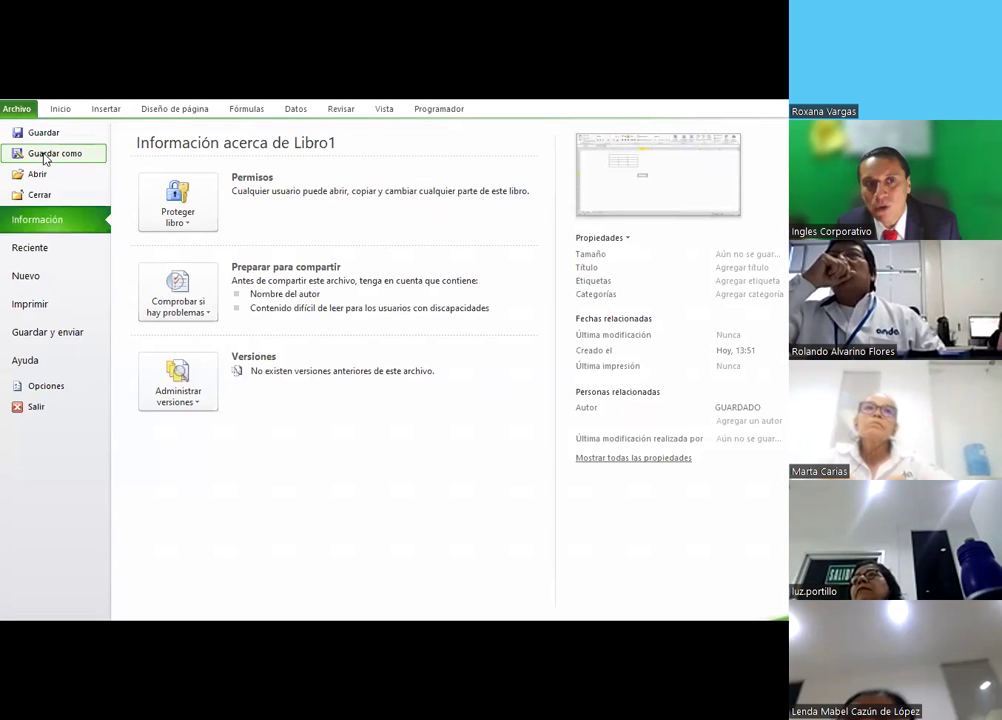
click(43, 152)
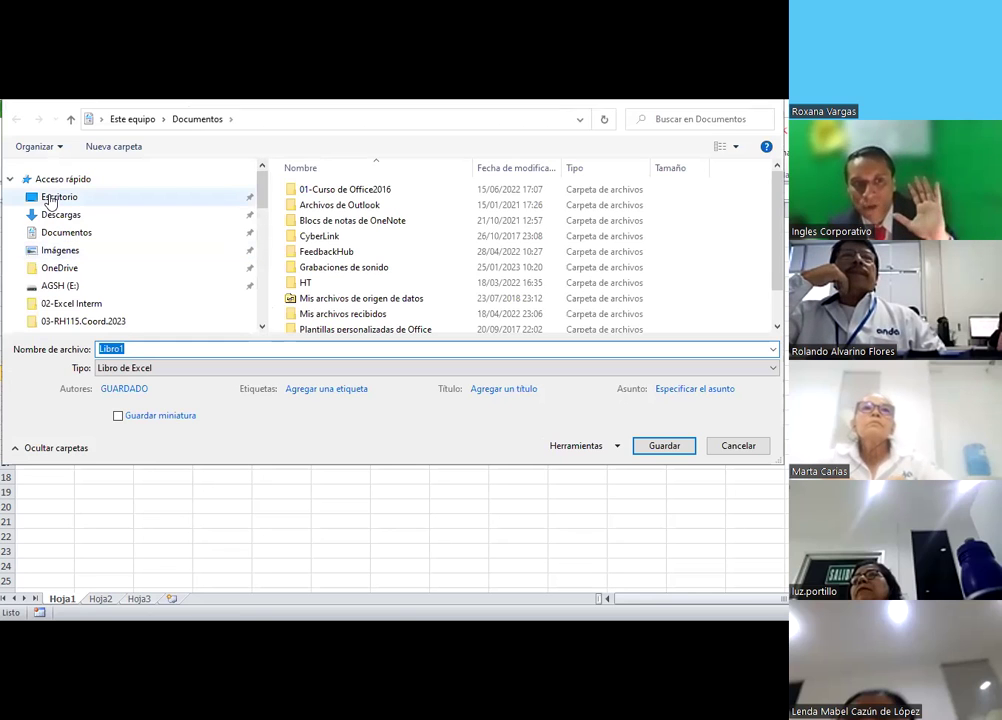
click(50, 200)
text(Tu)
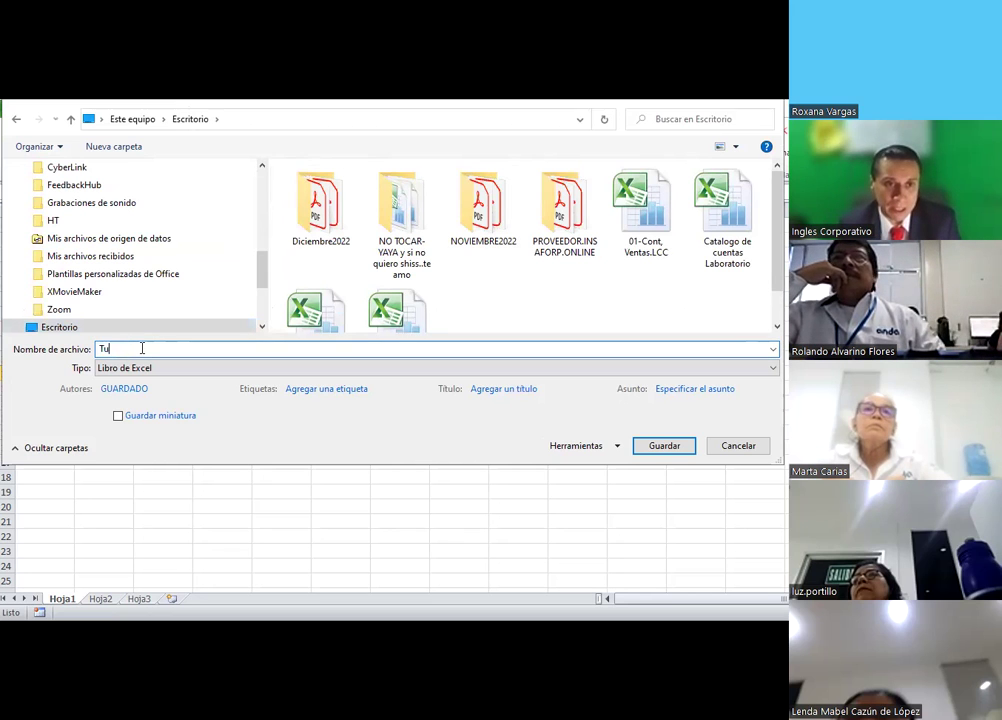
text(torías ANDA)
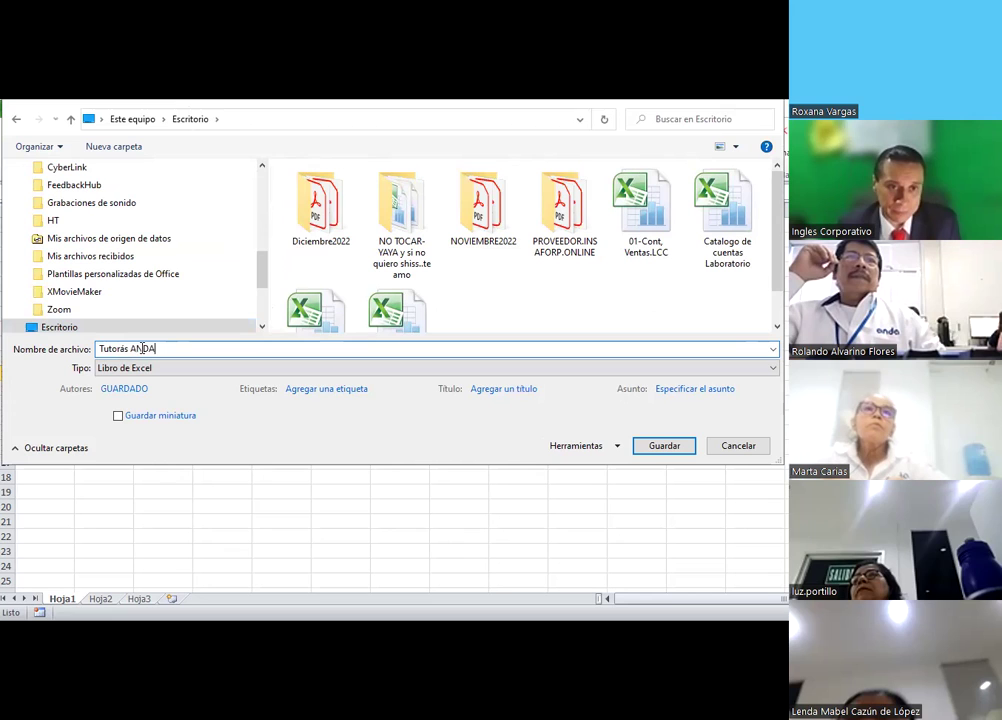
key(Left)
key(Left)
key(Left)
key(Left)
key(BackSpace)
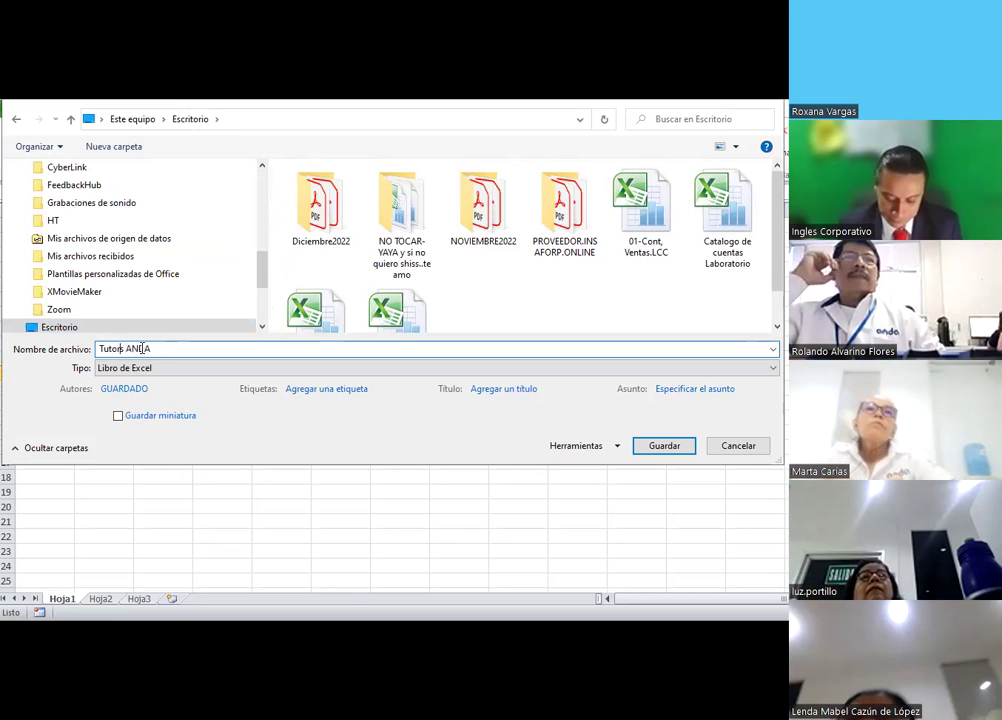
text(ía)
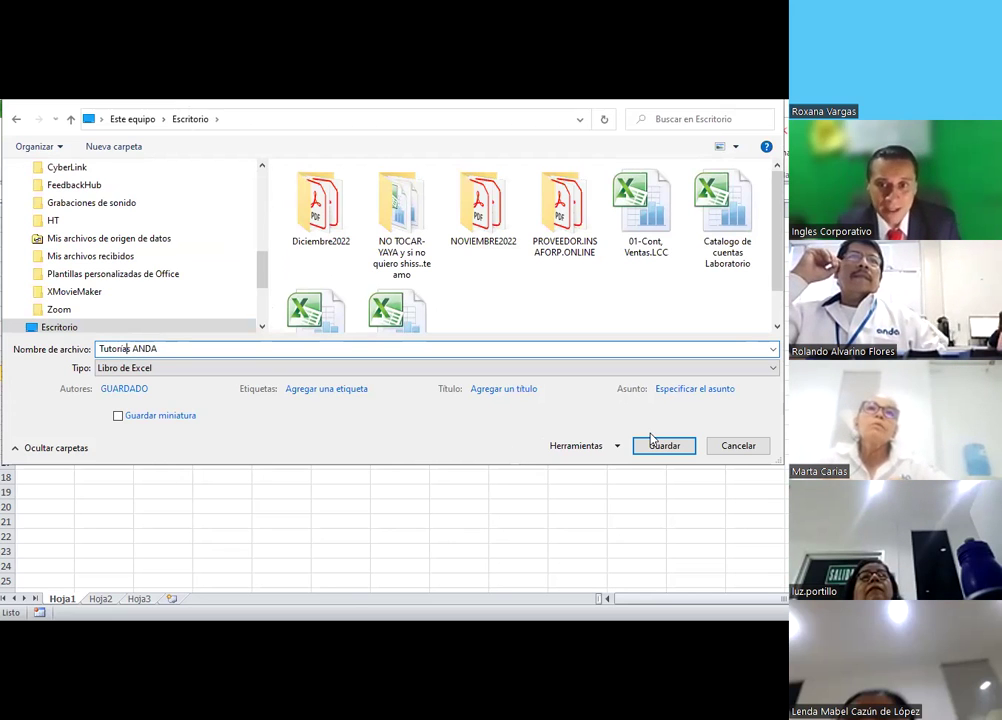
click(660, 446)
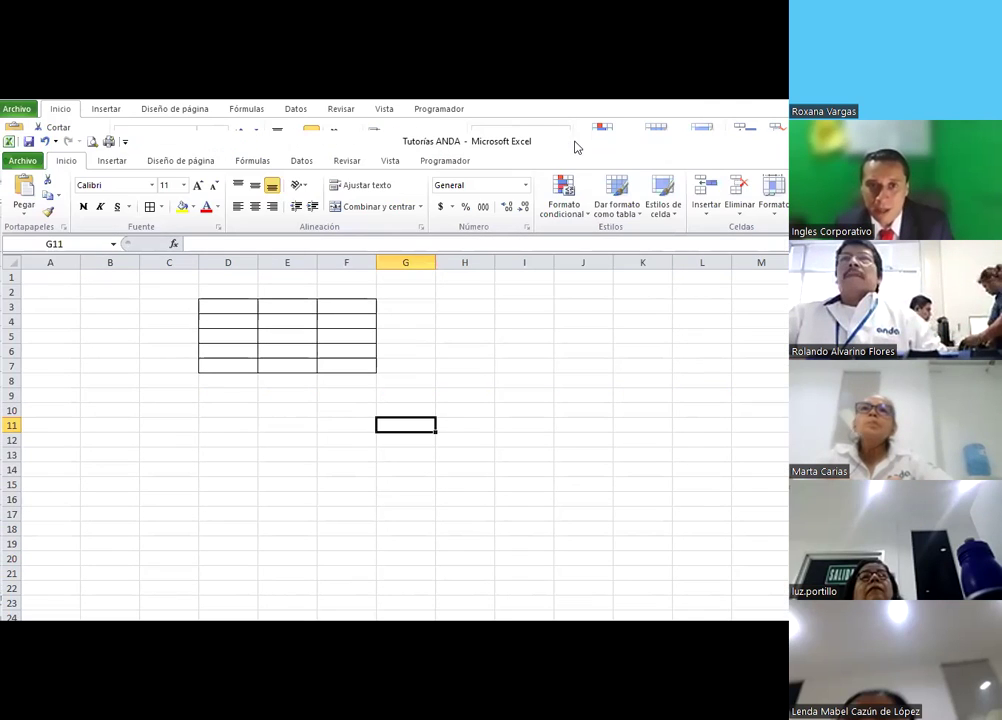
drag(576, 146, 436, 186)
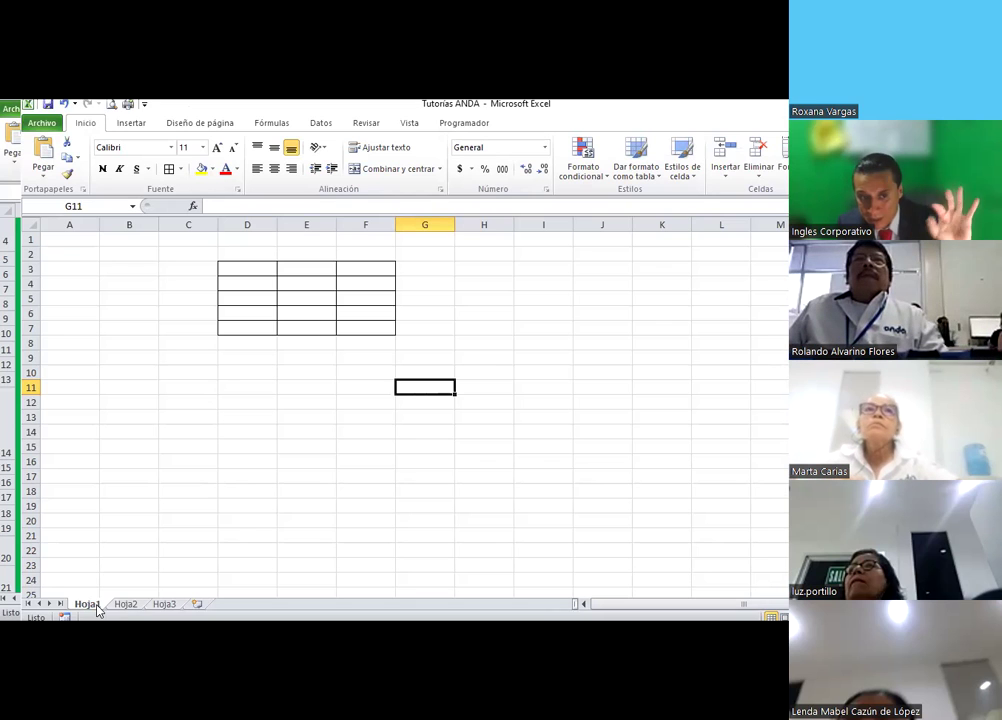
Rename the Hoja1 sheet to ANDA
double_click(90, 604)
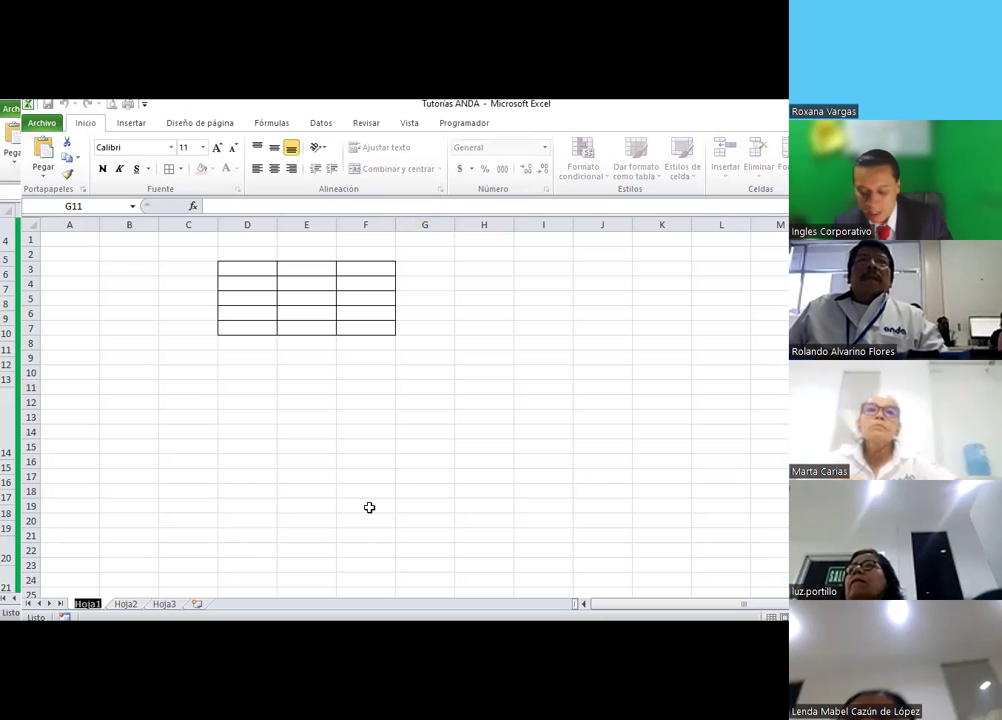
text(ANDA)
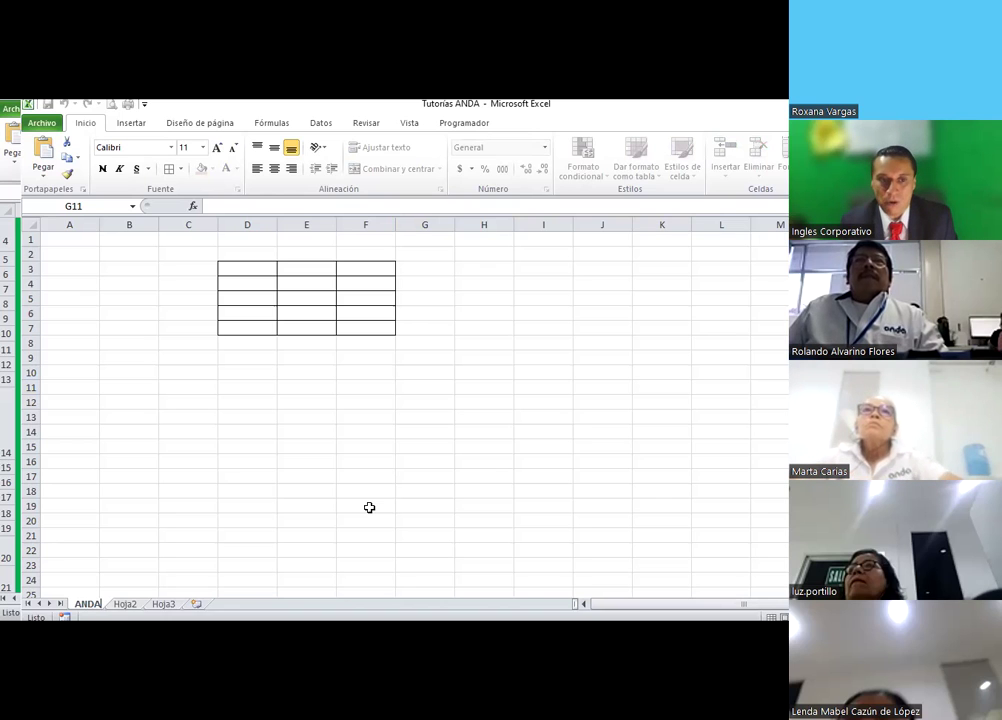
click(369, 507)
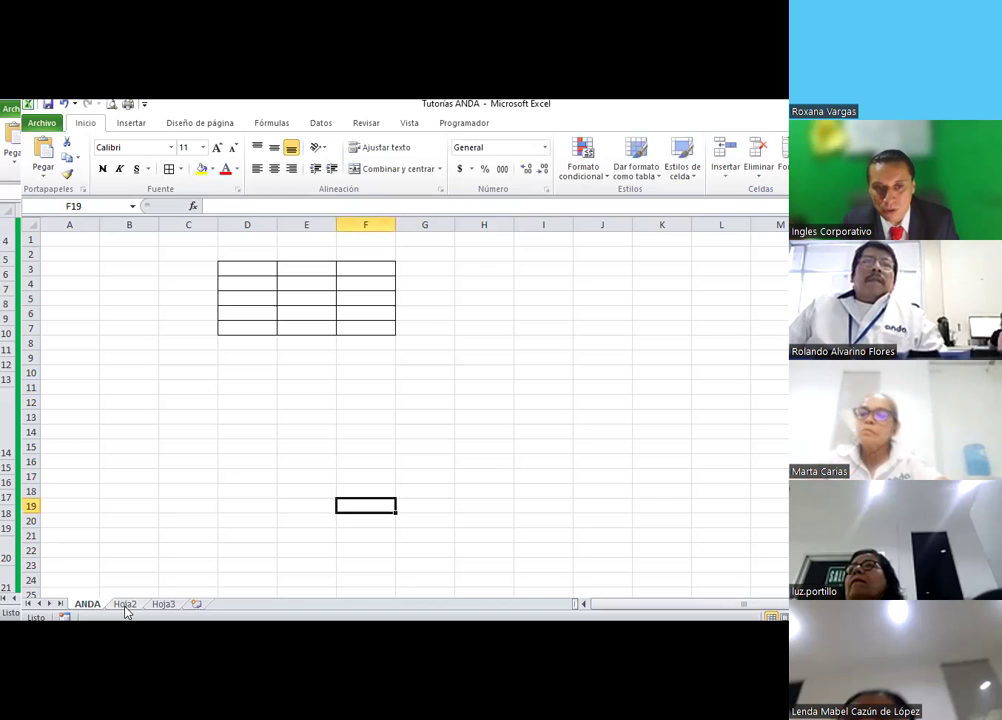
Rename the Hoja2 sheet to ANDA2.0 using Cambiar nombre
right_click(125, 606)
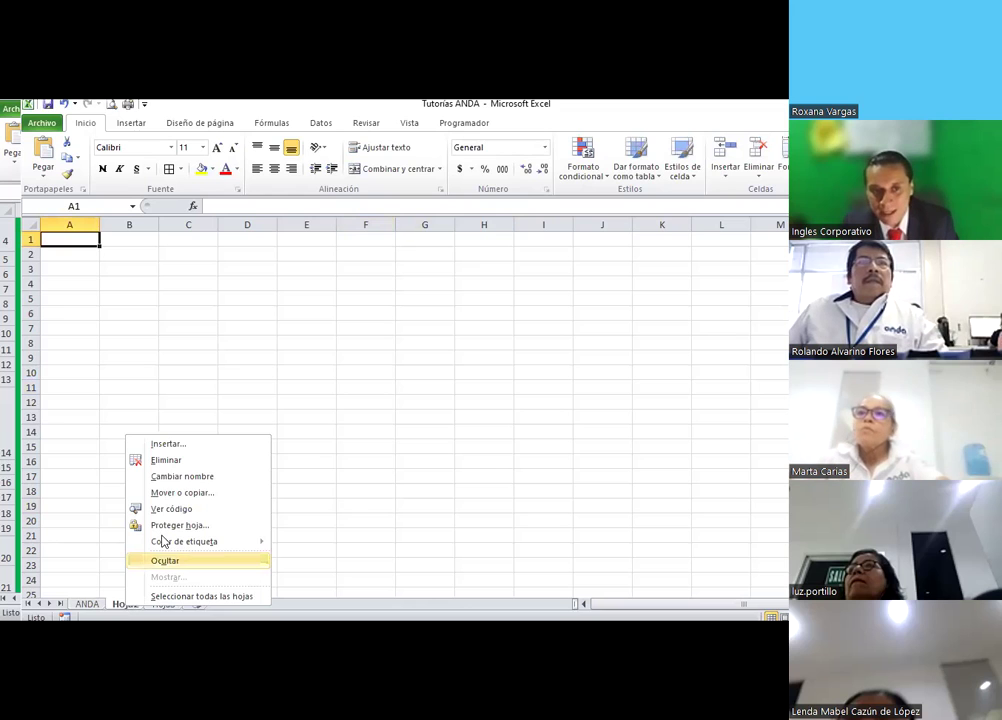
click(165, 478)
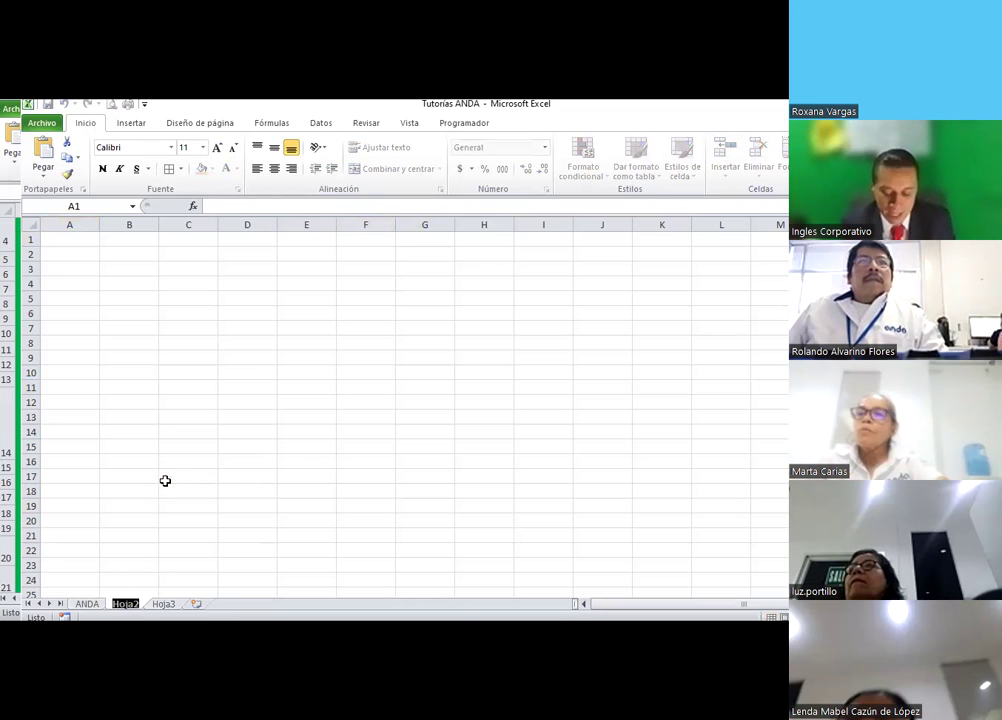
text(ANDA)
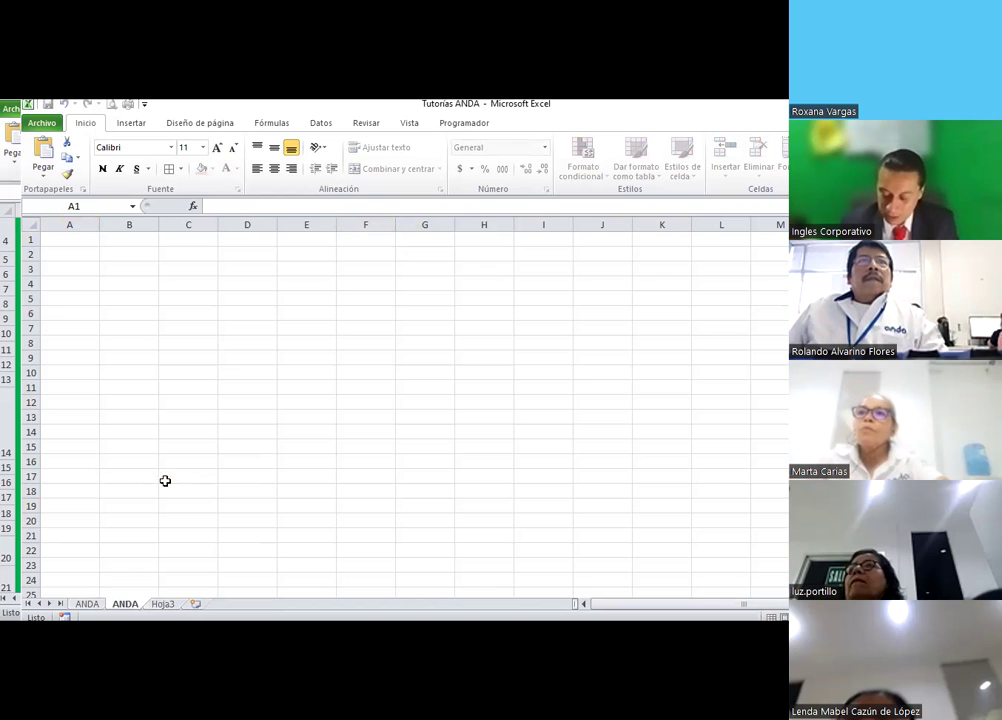
text(2.0)
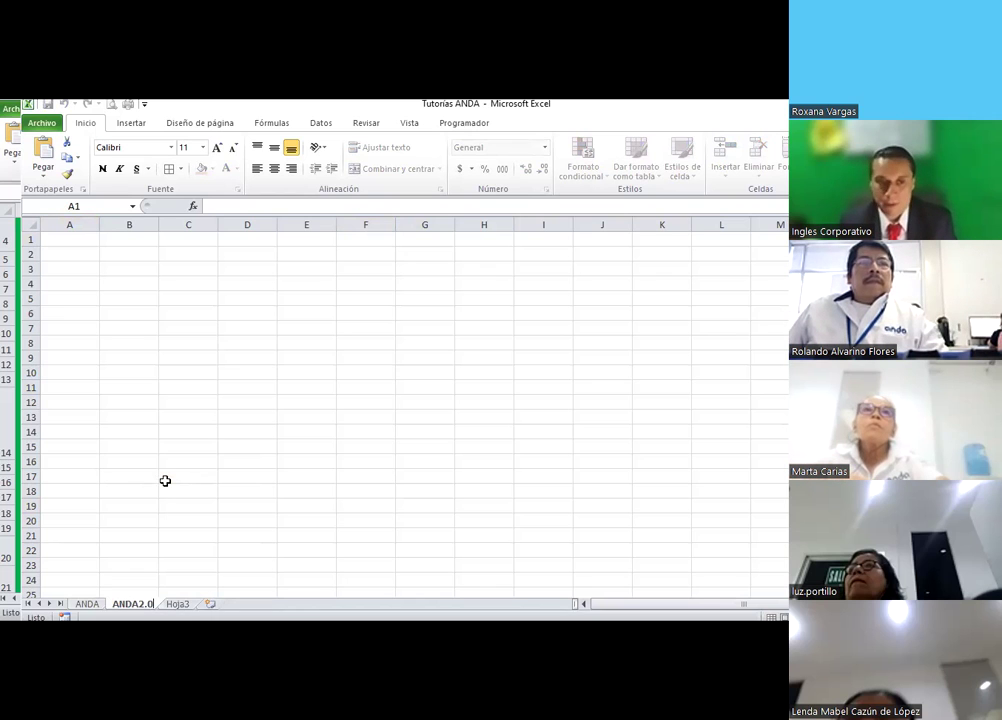
click(165, 480)
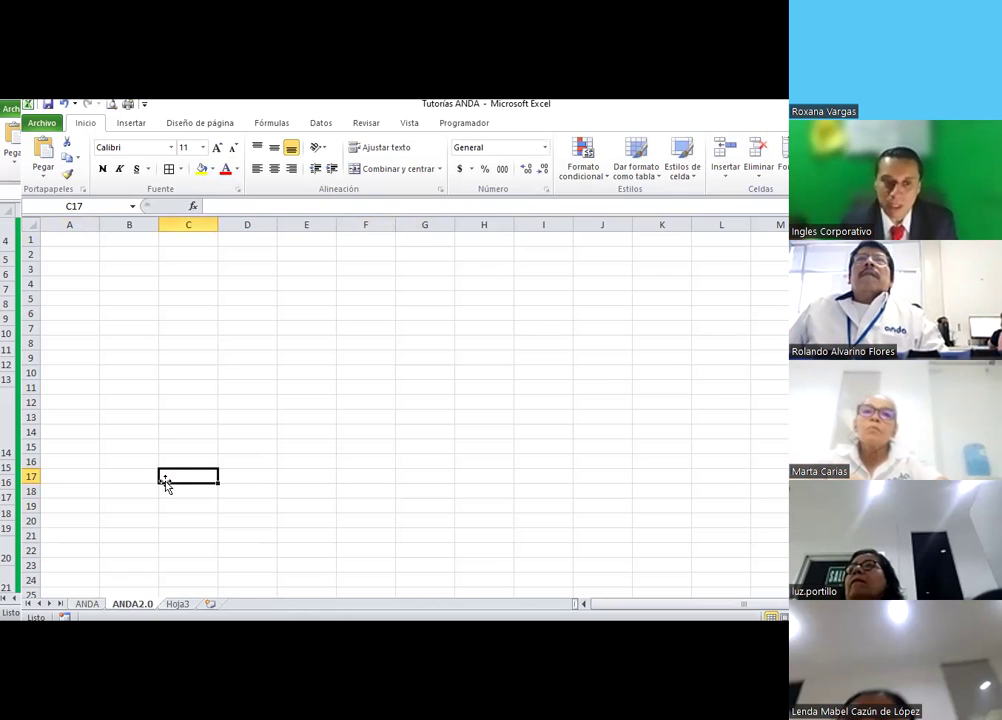
Colour the ANDA2.0 sheet tab green, then switch between ANDA and ANDA2.0 to compare
right_click(146, 603)
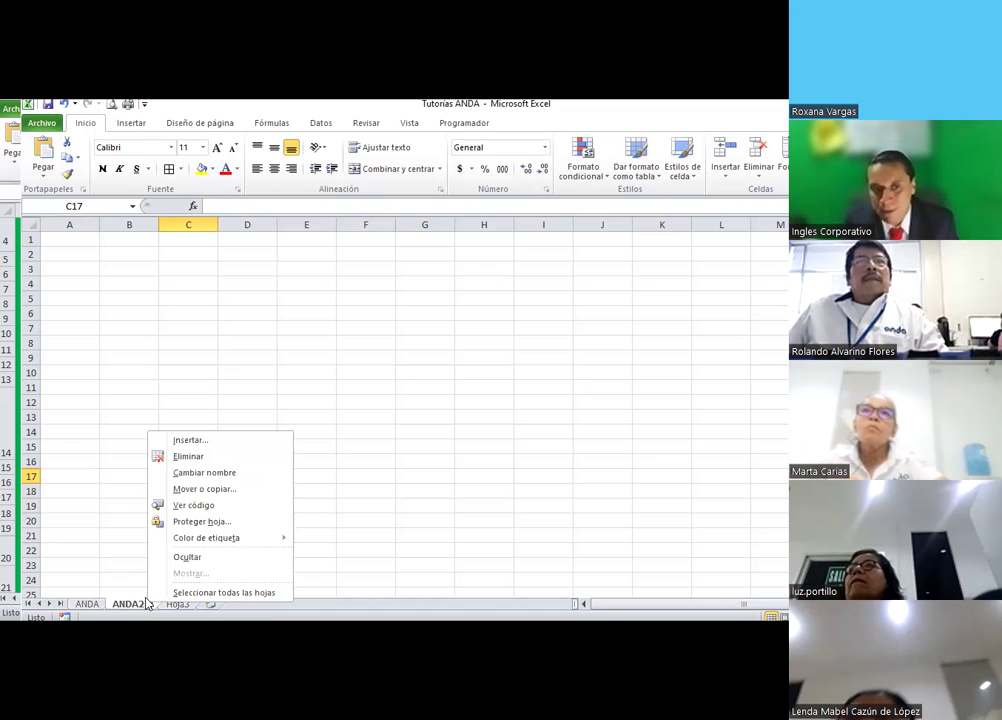
mouse_move(360, 588)
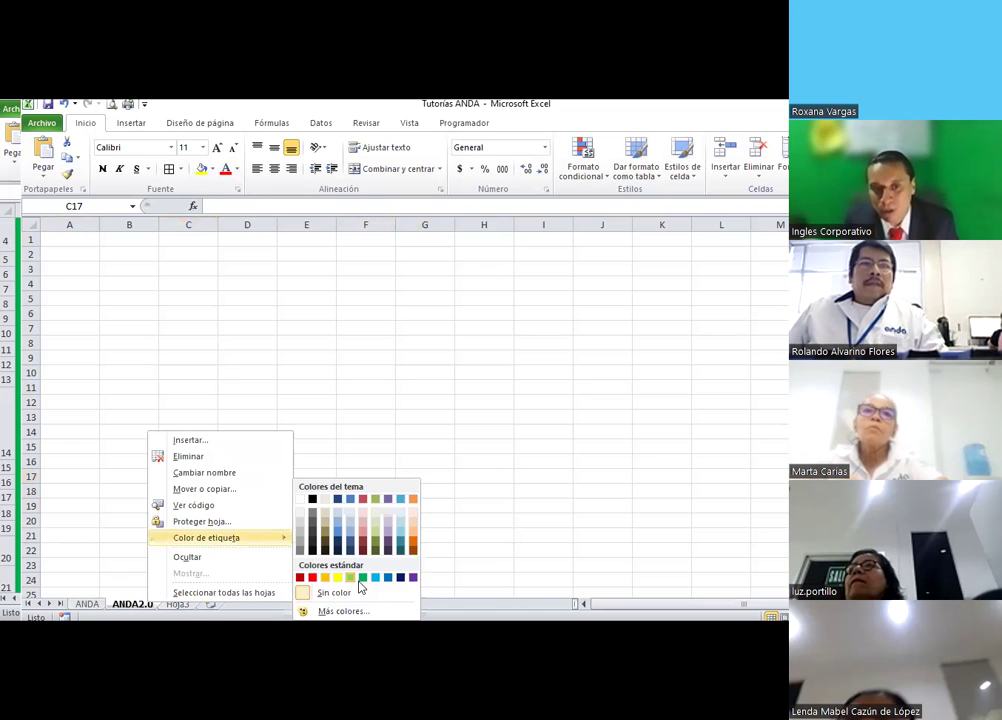
click(357, 577)
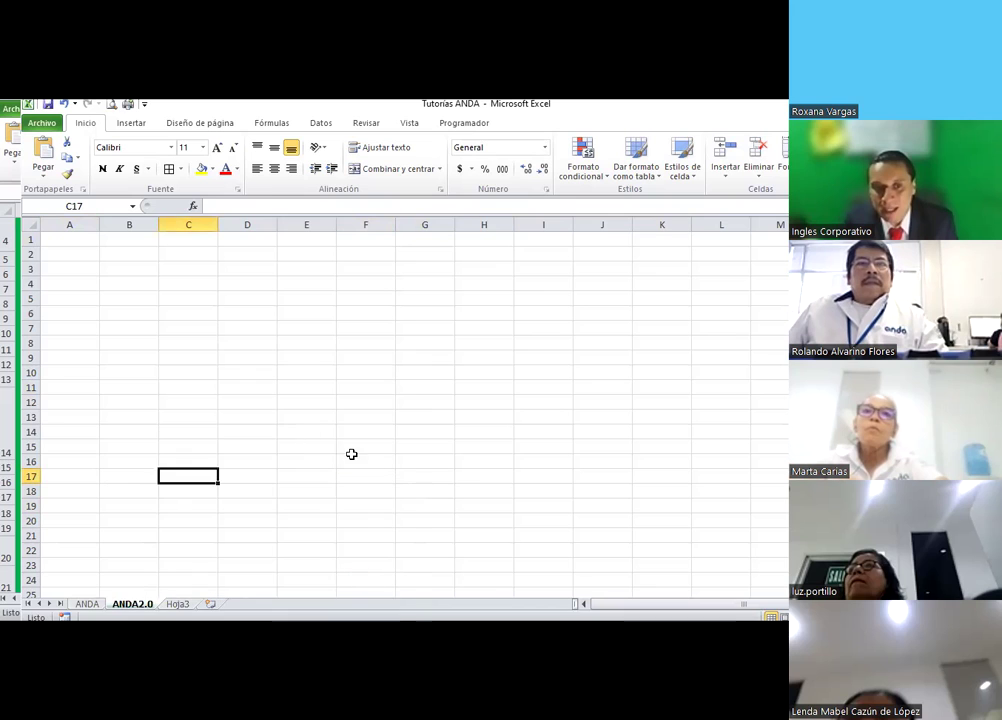
click(82, 605)
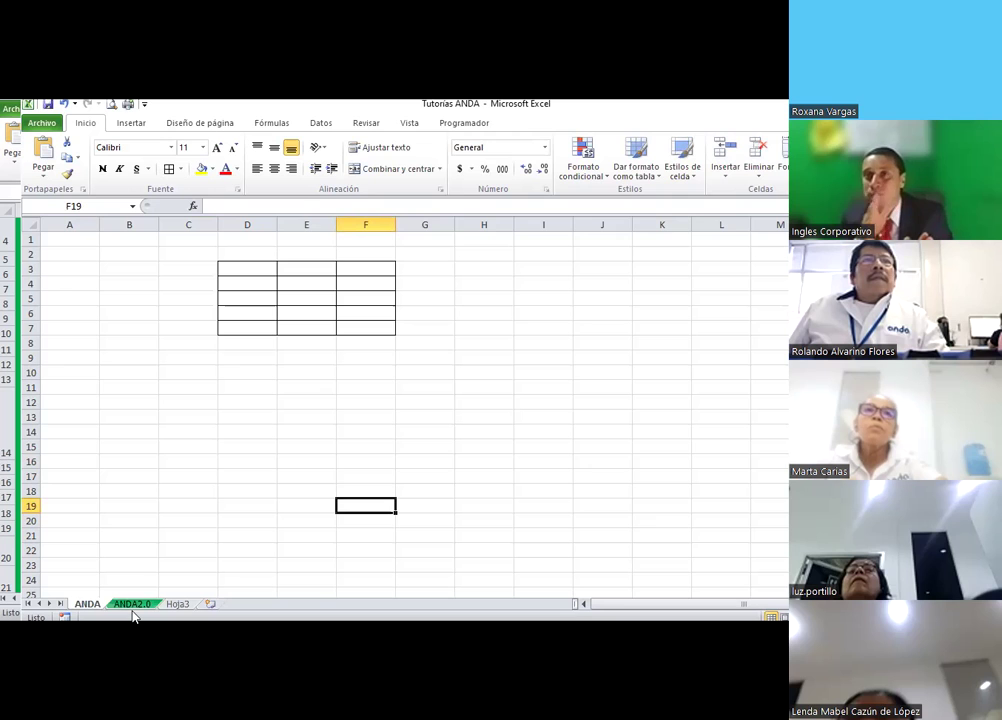
click(121, 605)
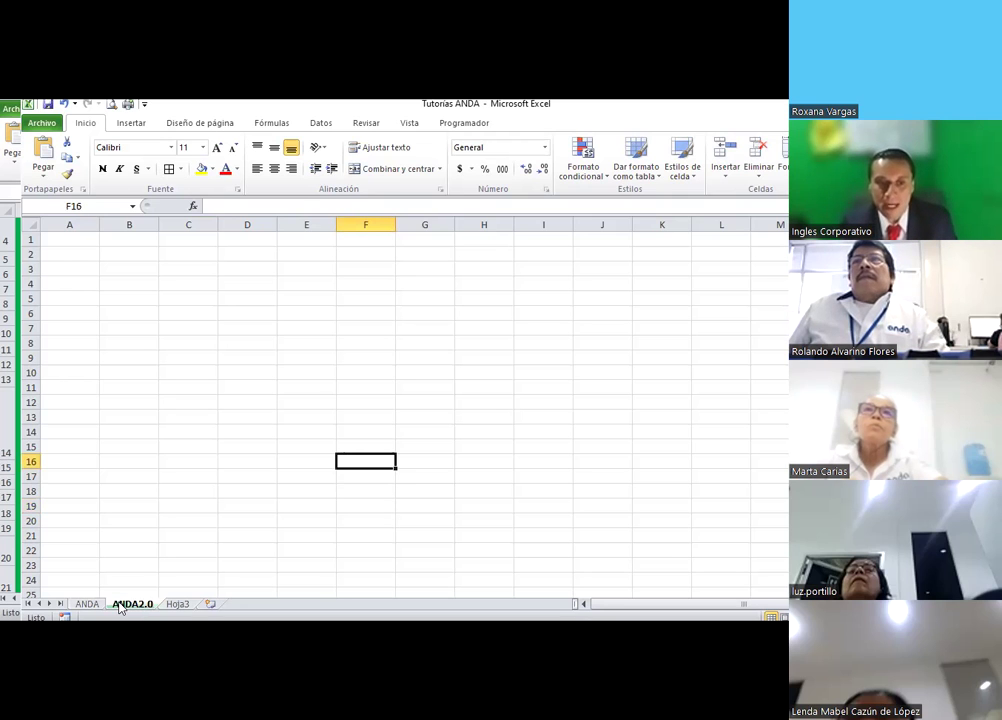
click(95, 605)
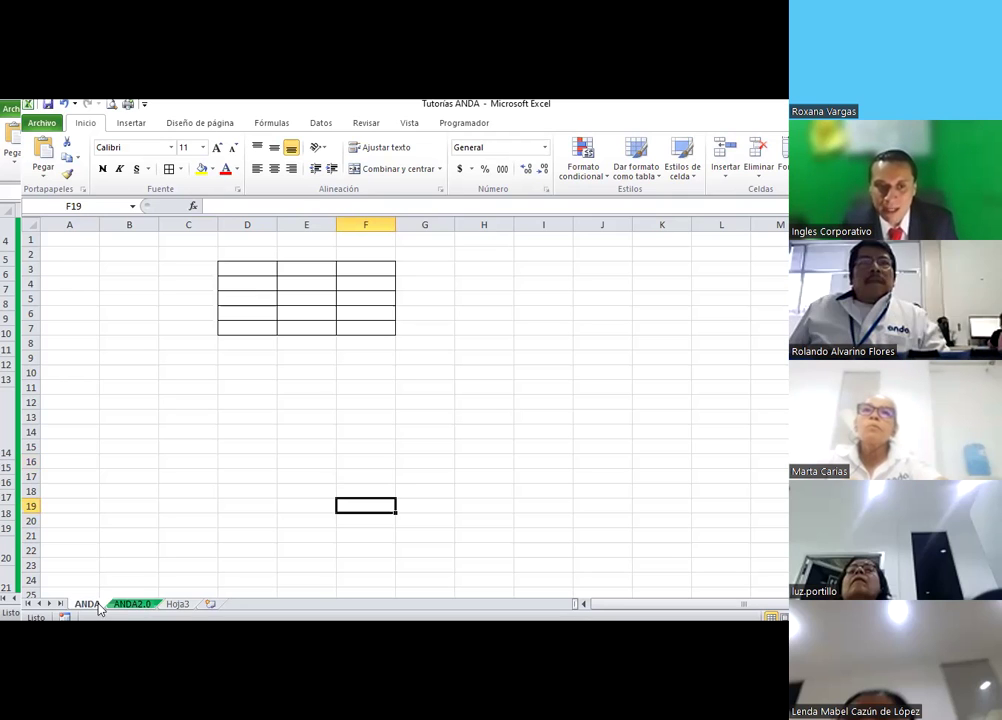
click(128, 605)
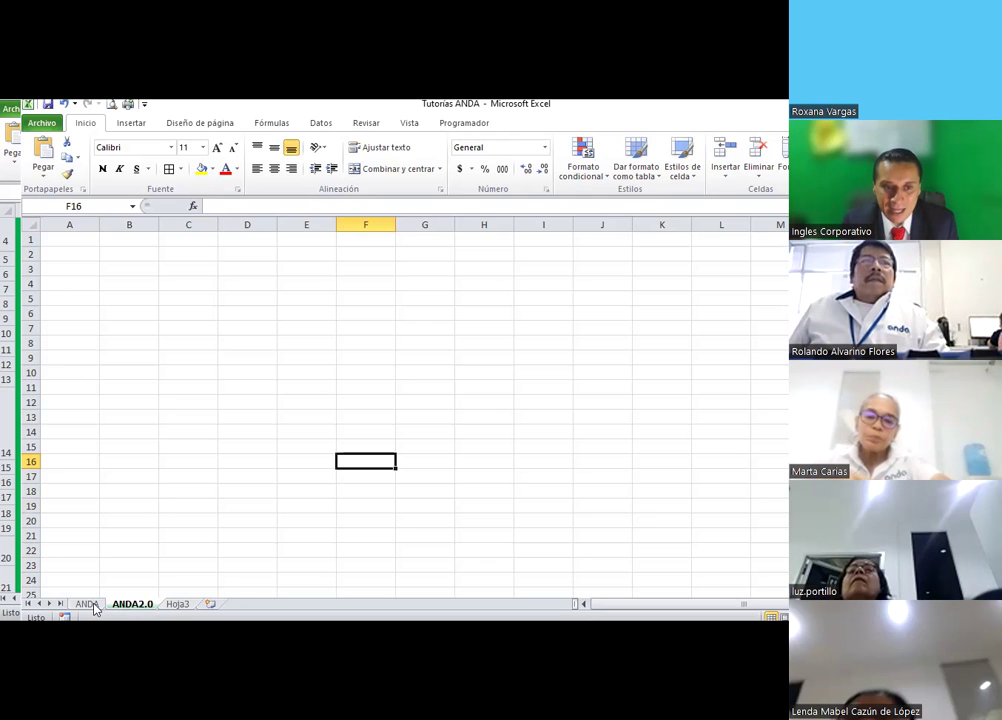
Colour the ANDA sheet tab blue and return to the ANDA2.0 sheet
right_click(90, 604)
mouse_move(200, 539)
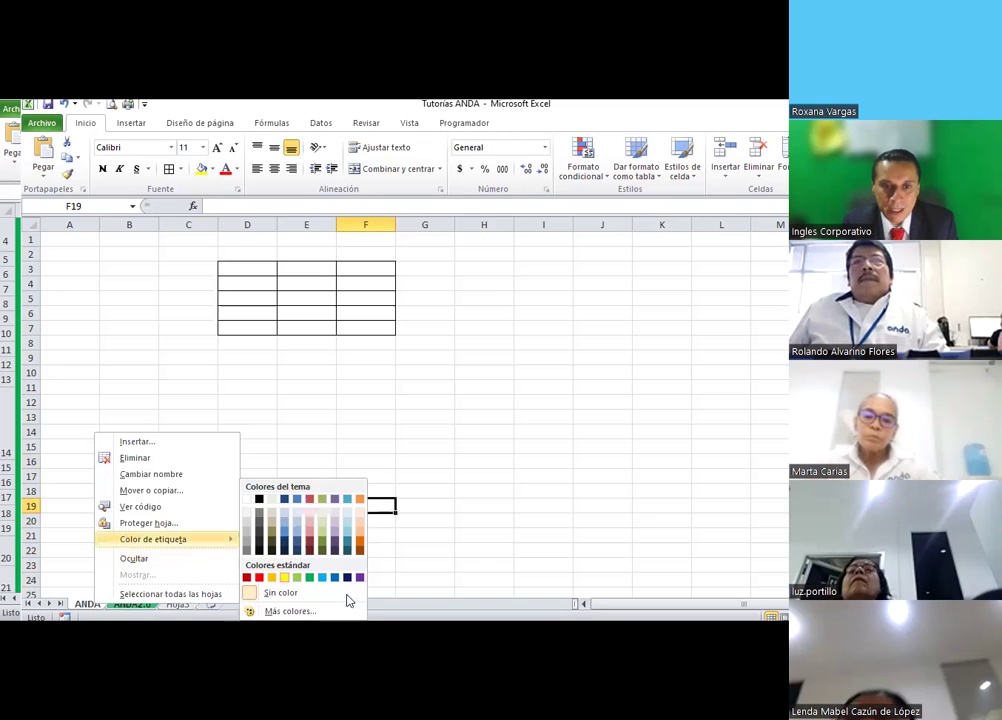
click(291, 517)
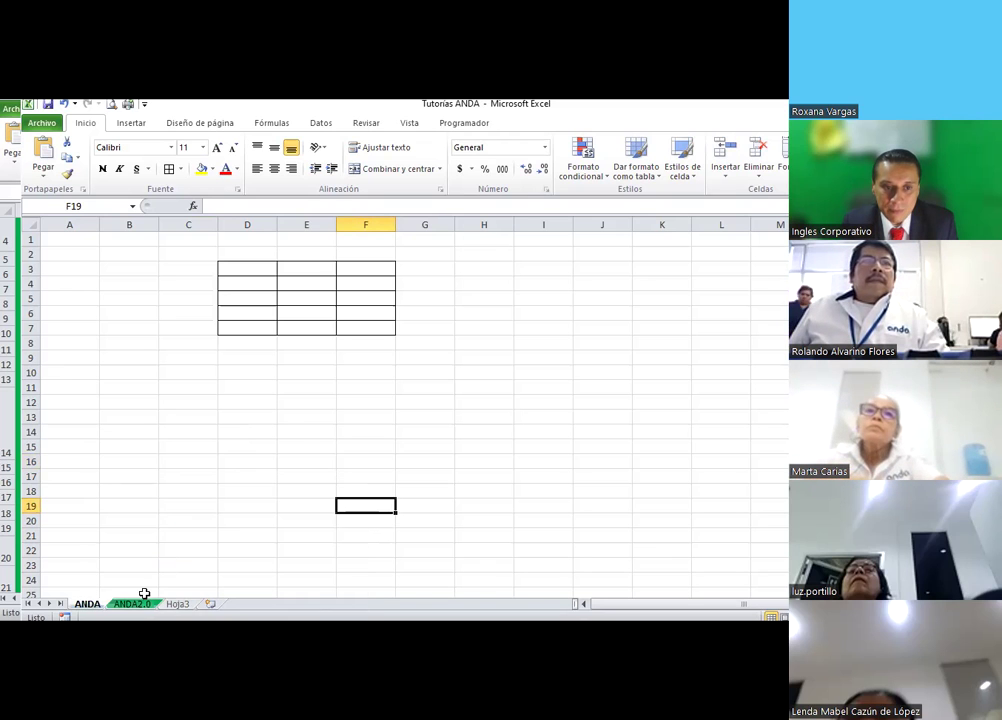
click(144, 604)
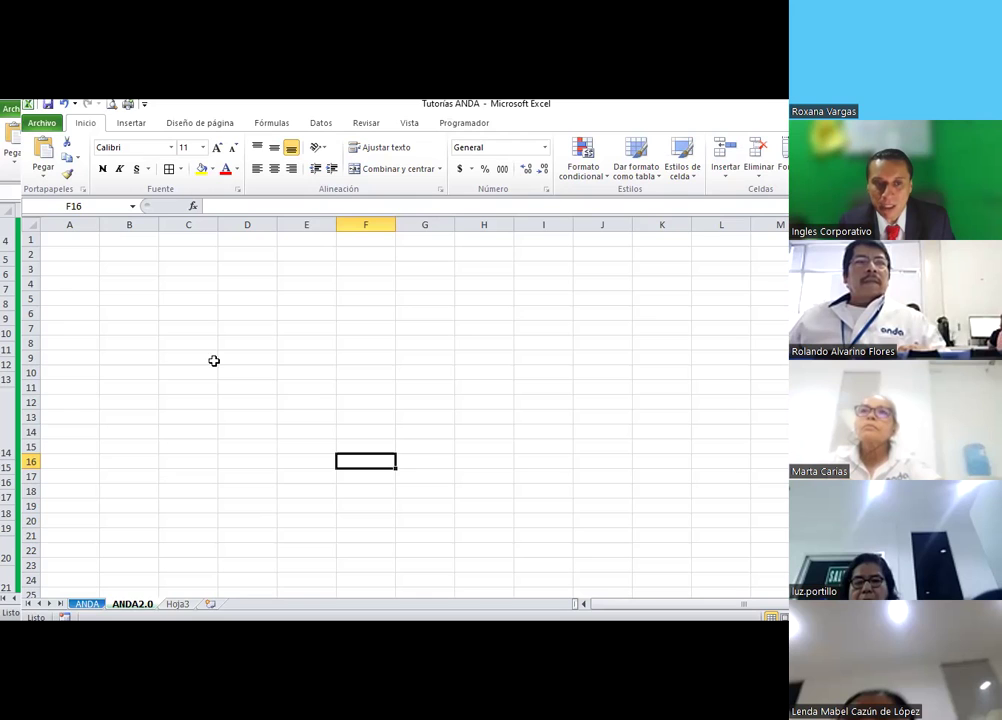
key(ctrl+Page_Up)
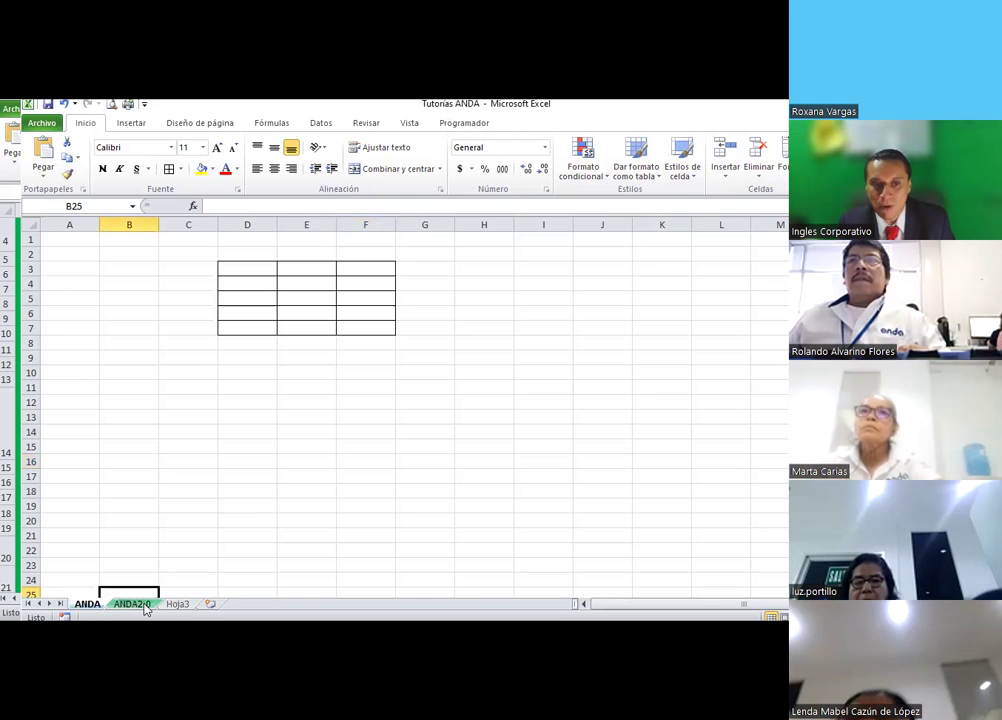
key(ctrl+Page_Down)
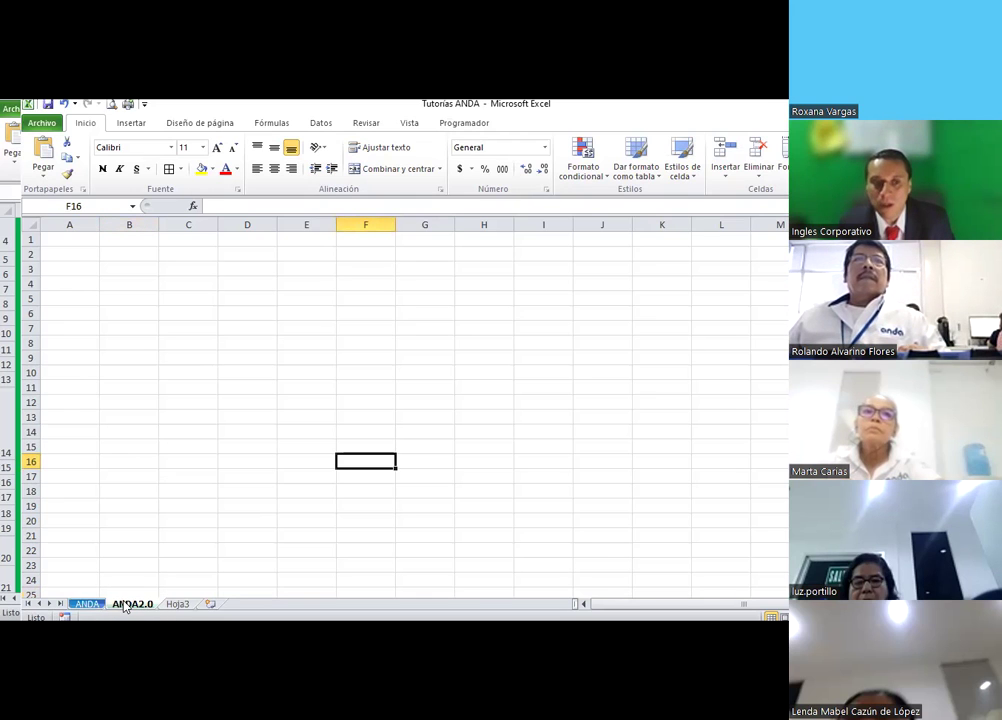